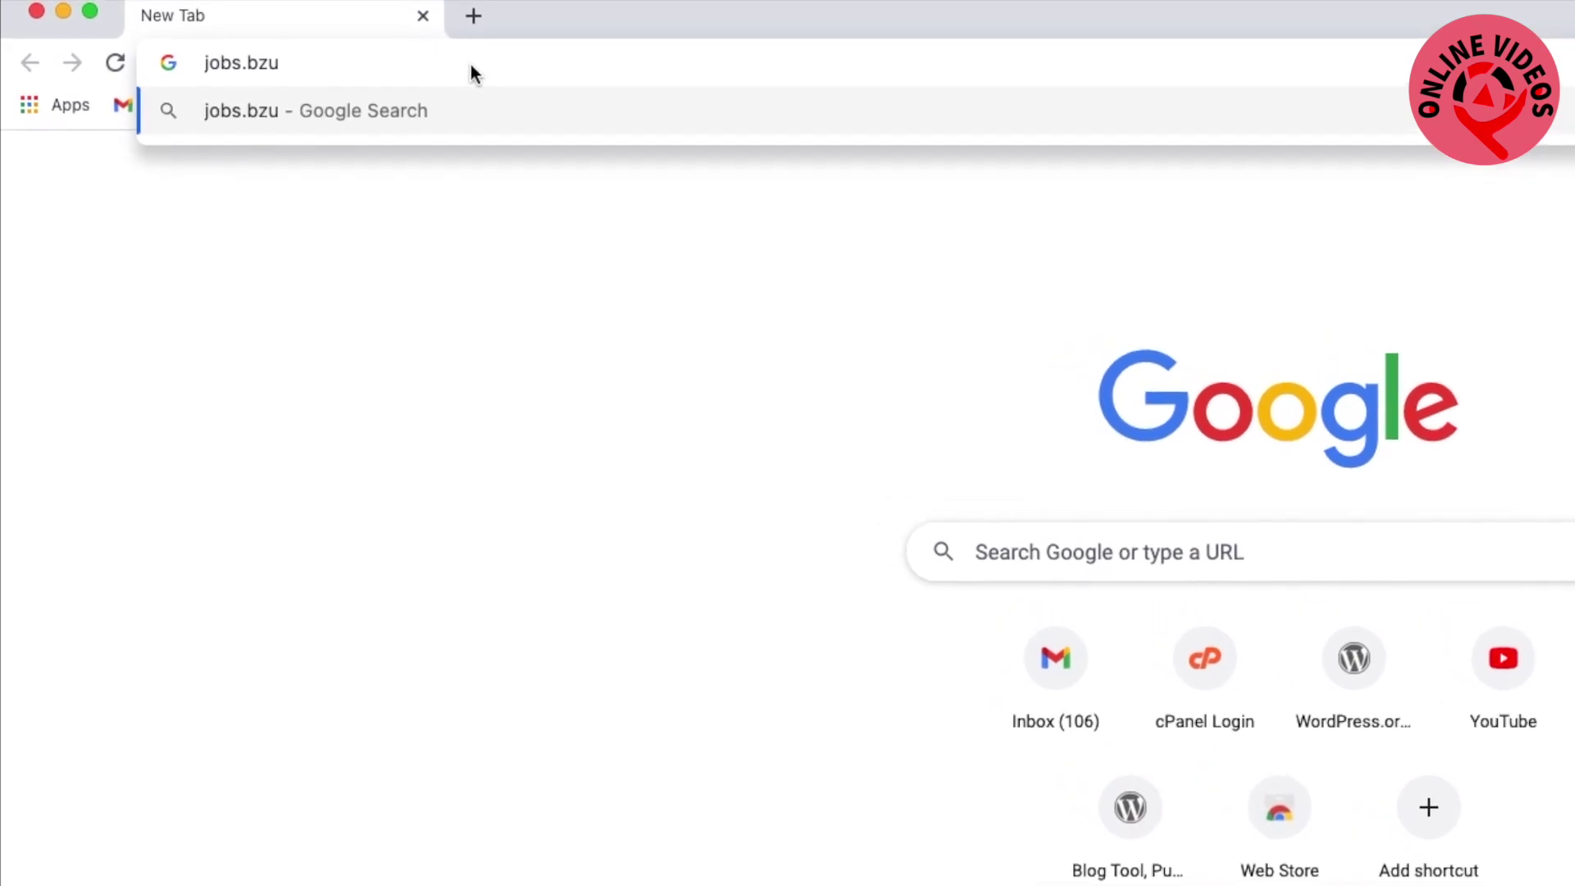
Go to jobs.bzu.edu.pk using the address bar suggestion
{"action": "type", "text": ".edu"}
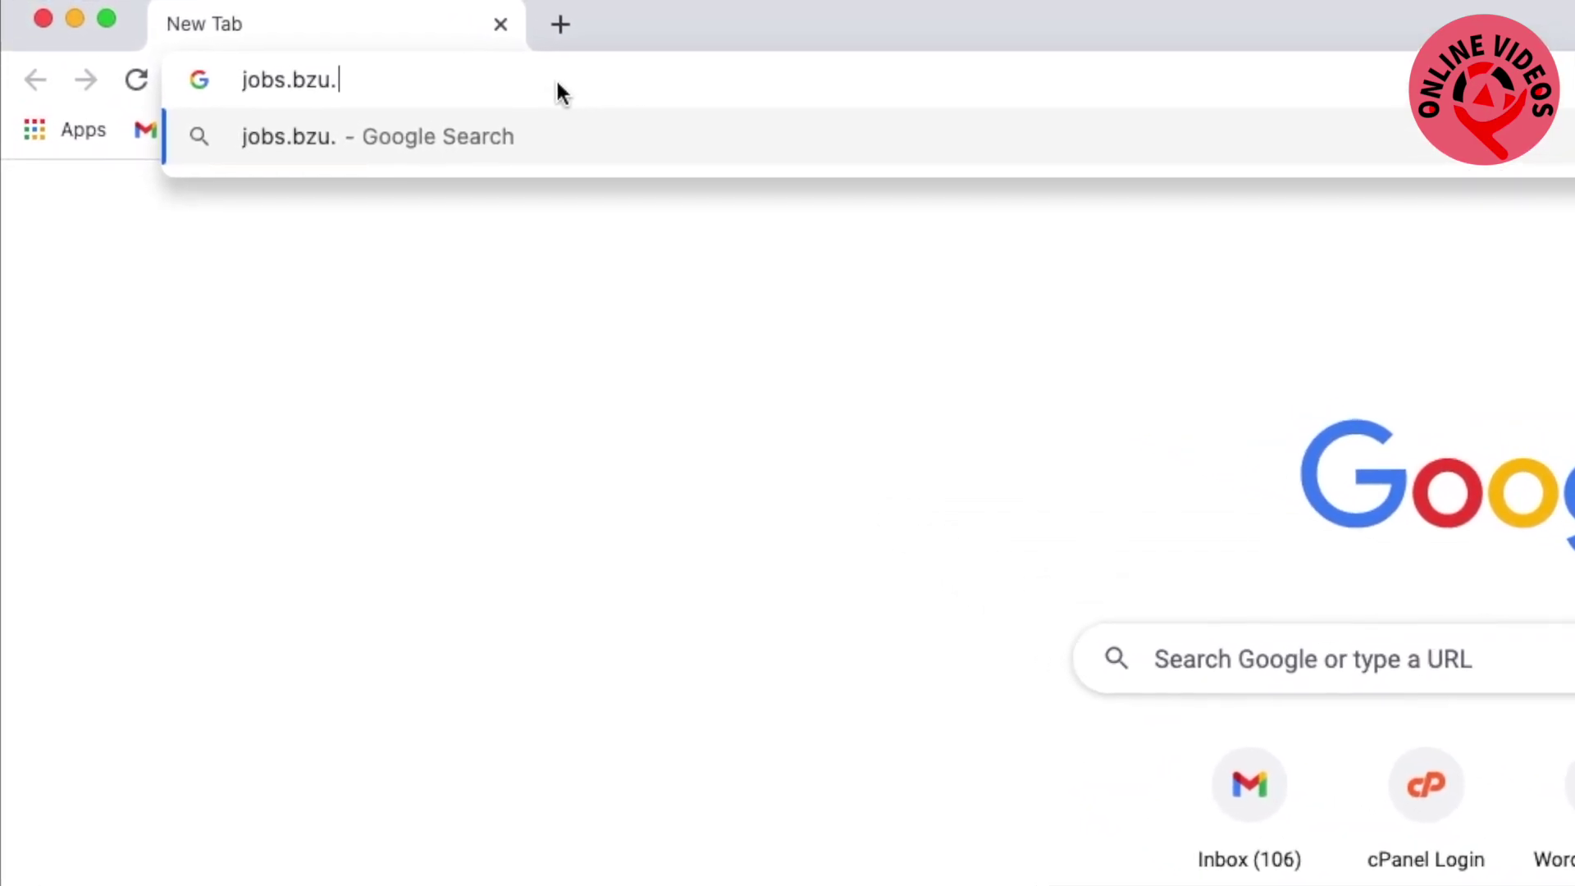
{"action": "type", "text": ".pk"}
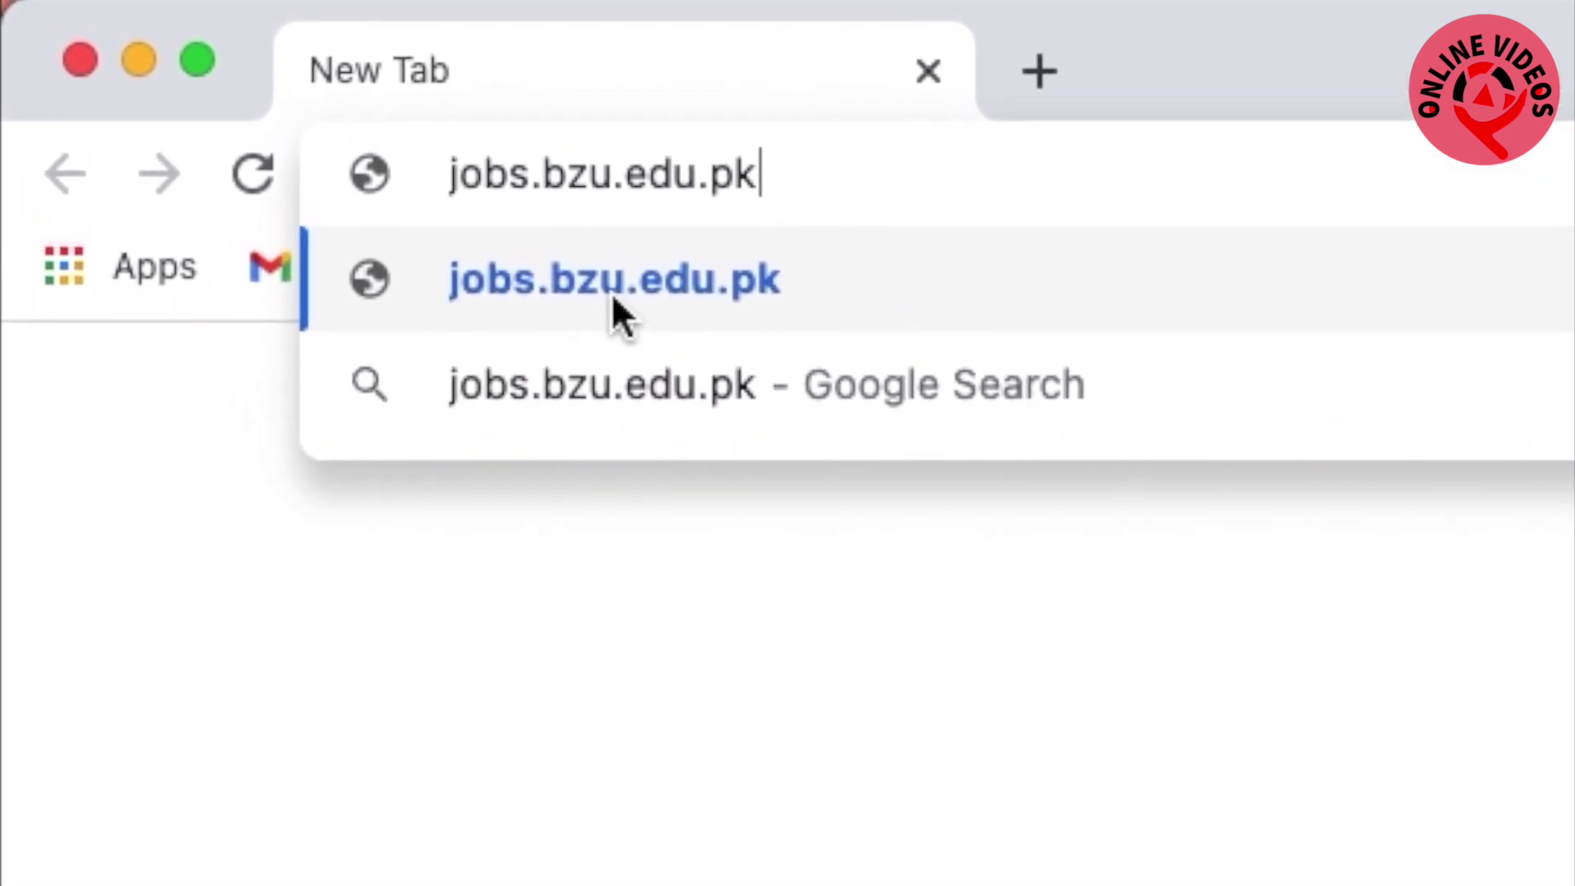
{"action": "left_click", "coordinate": [594, 283]}
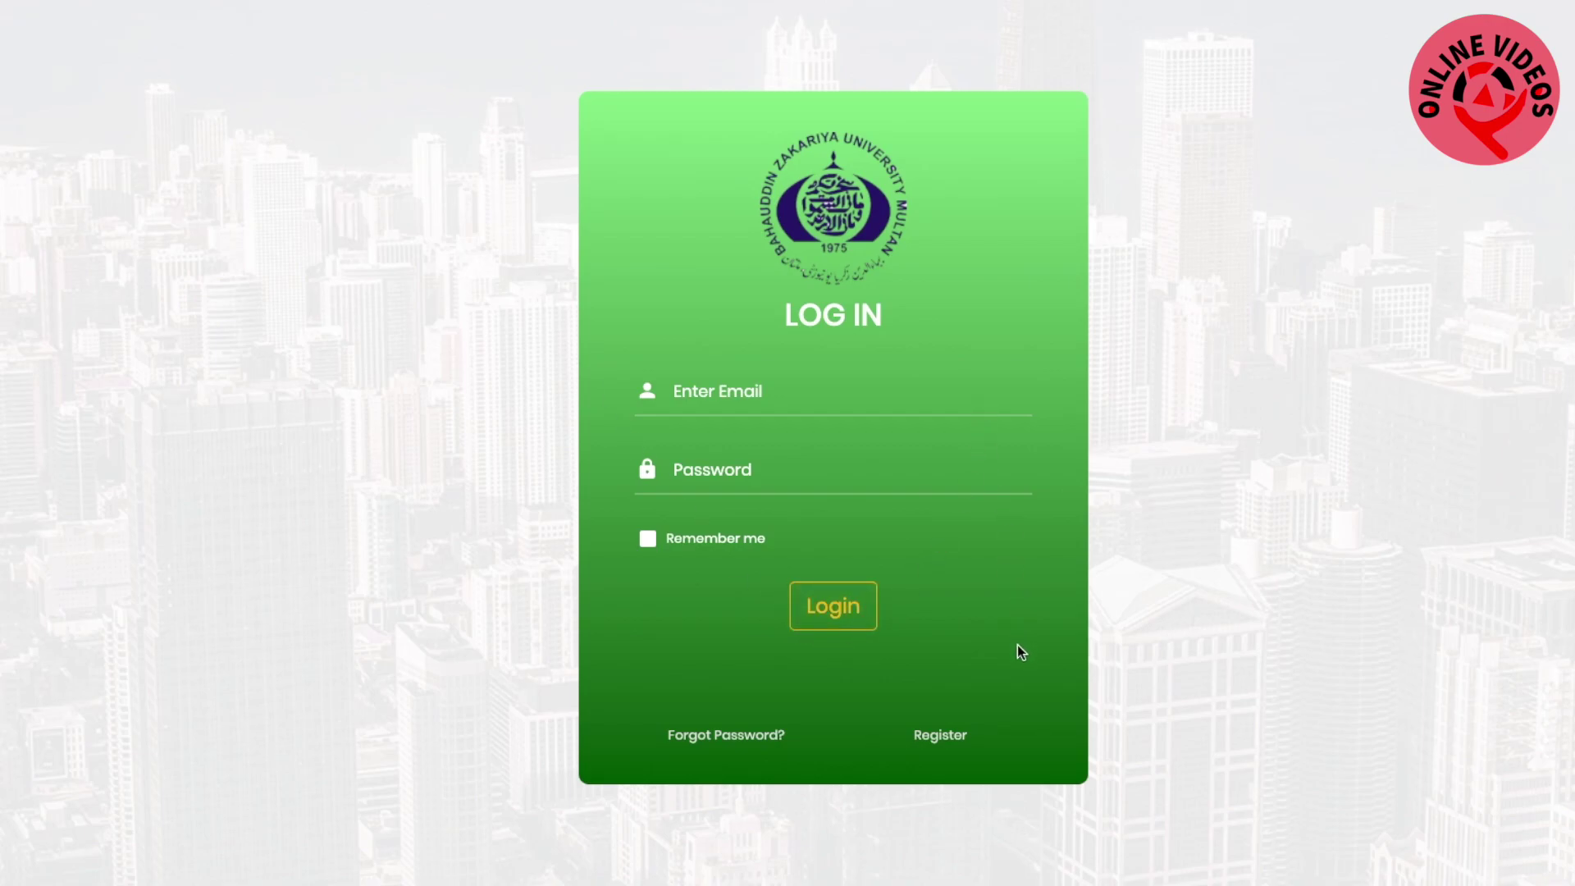
Open the registration form and enter the applicant's full name, e-mail address and CNIC number
{"action": "left_click", "coordinate": [939, 736]}
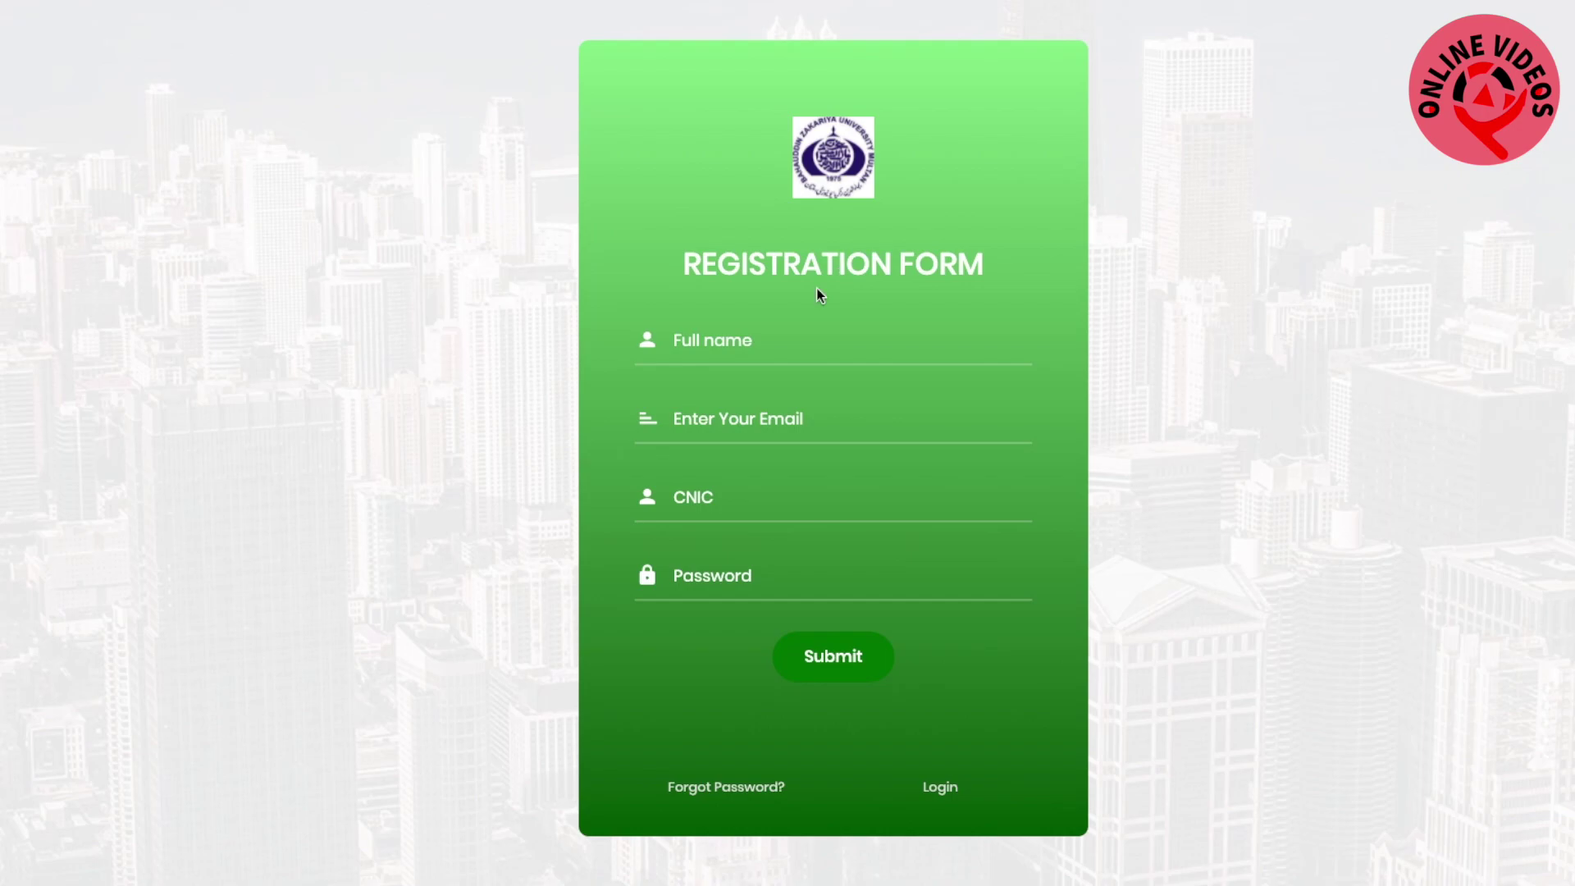
{"action": "left_click", "coordinate": [753, 350]}
{"action": "type", "text": "waqas"}
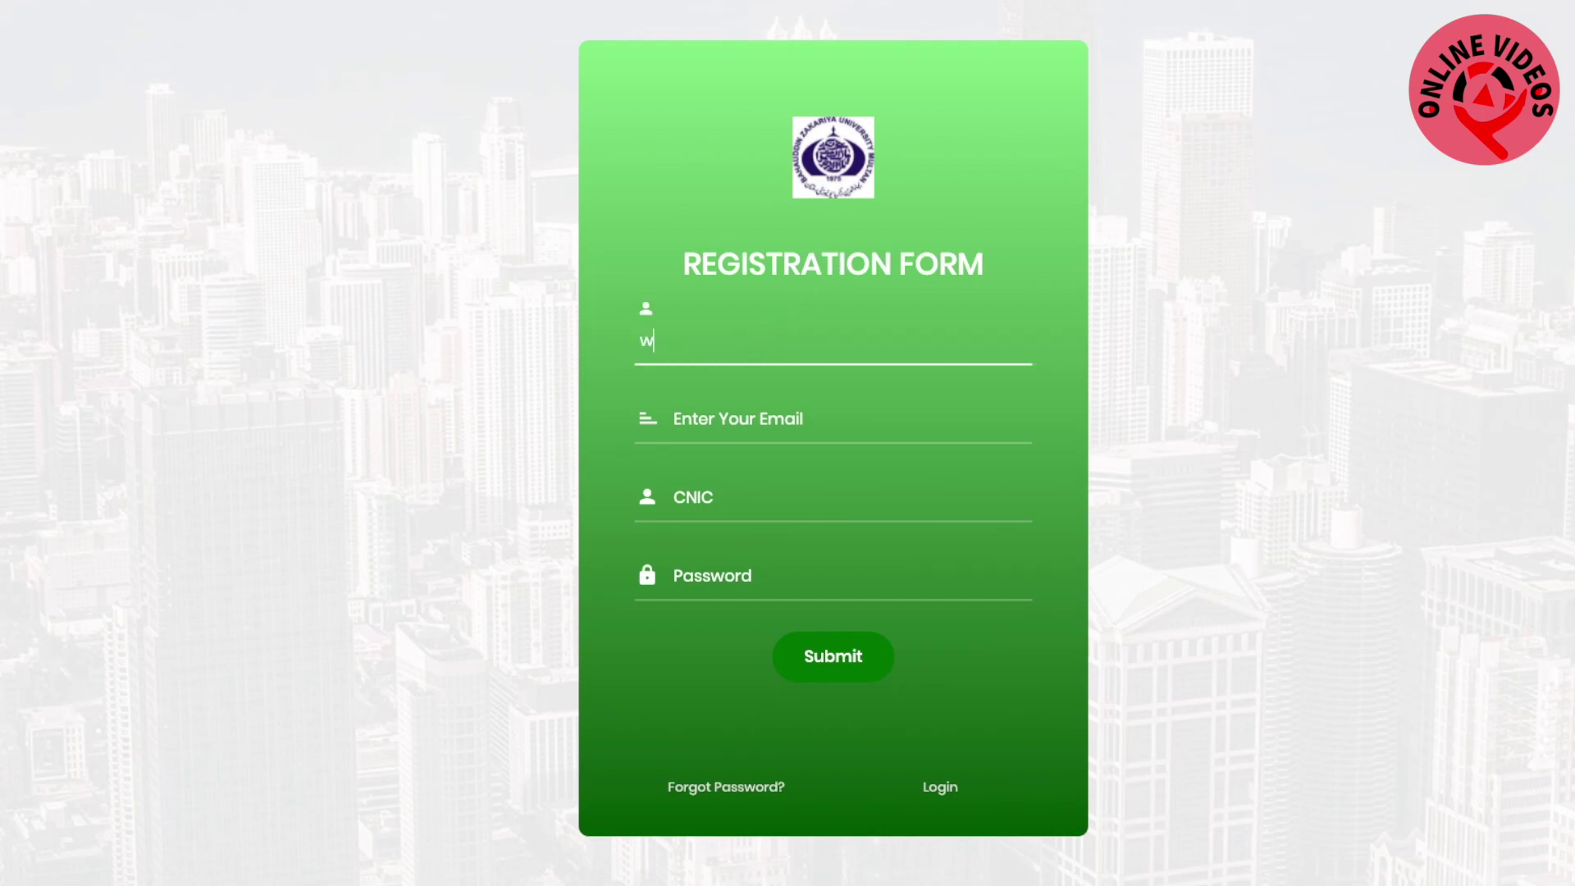
{"action": "left_click", "coordinate": [742, 426]}
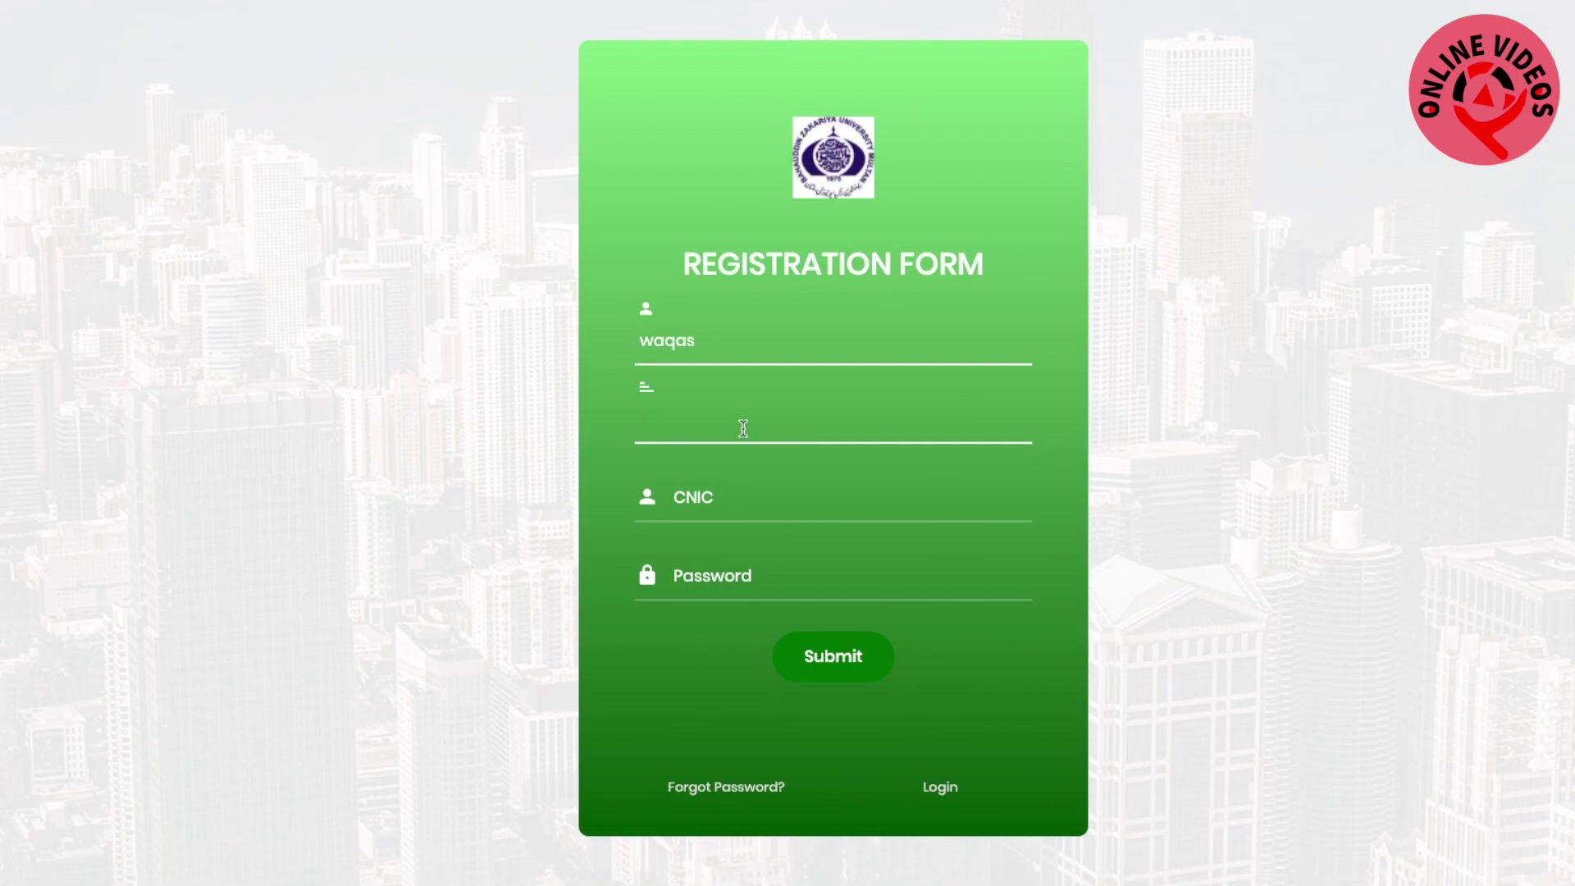
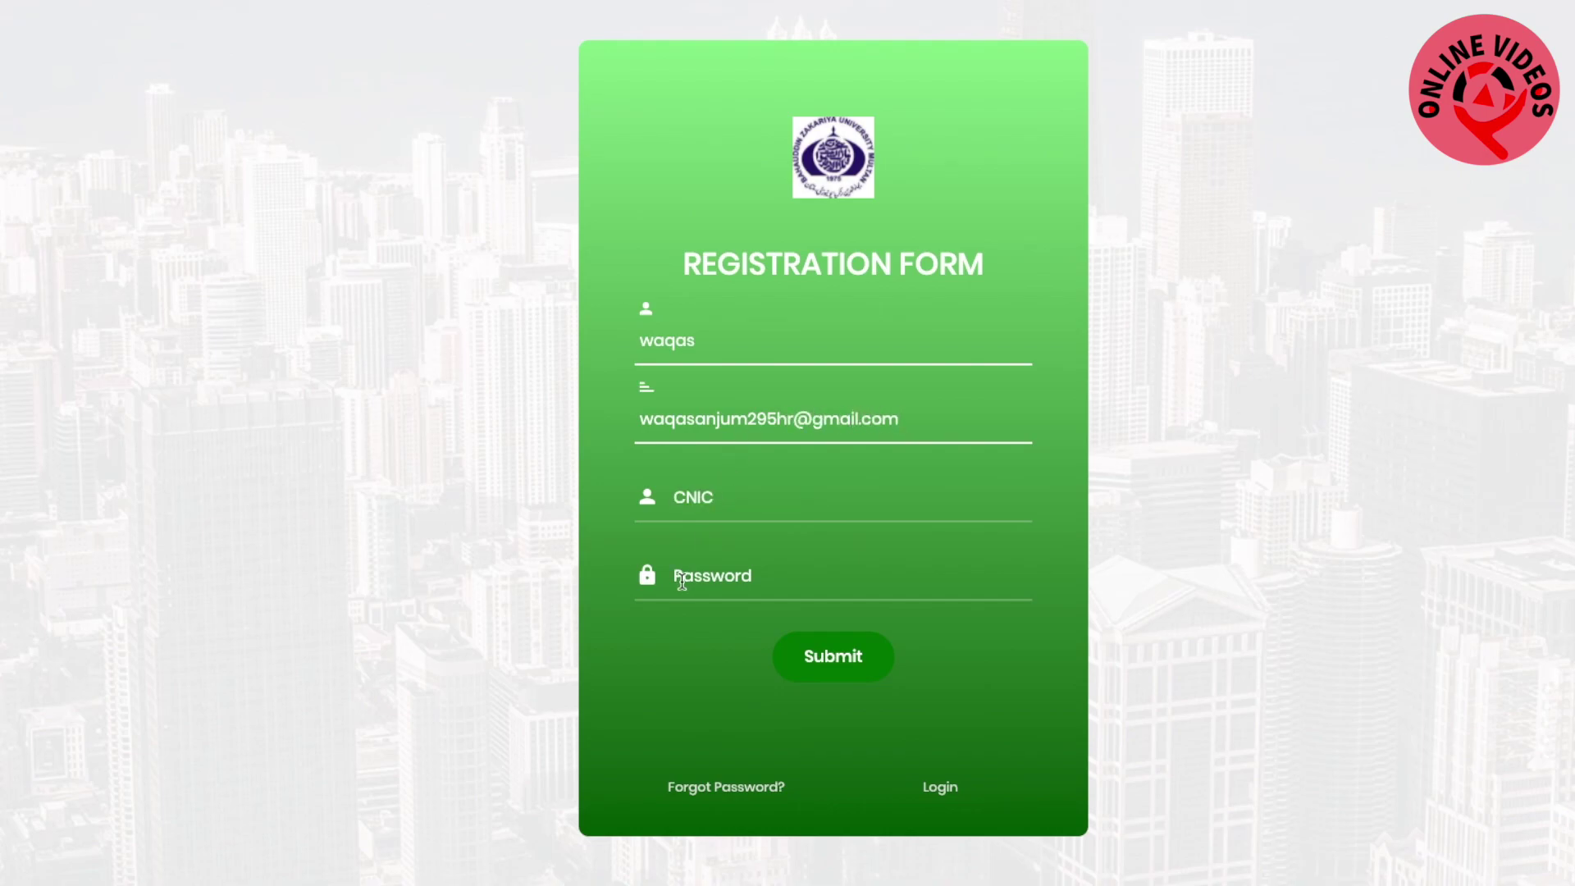
{"action": "left_click", "coordinate": [676, 504]}
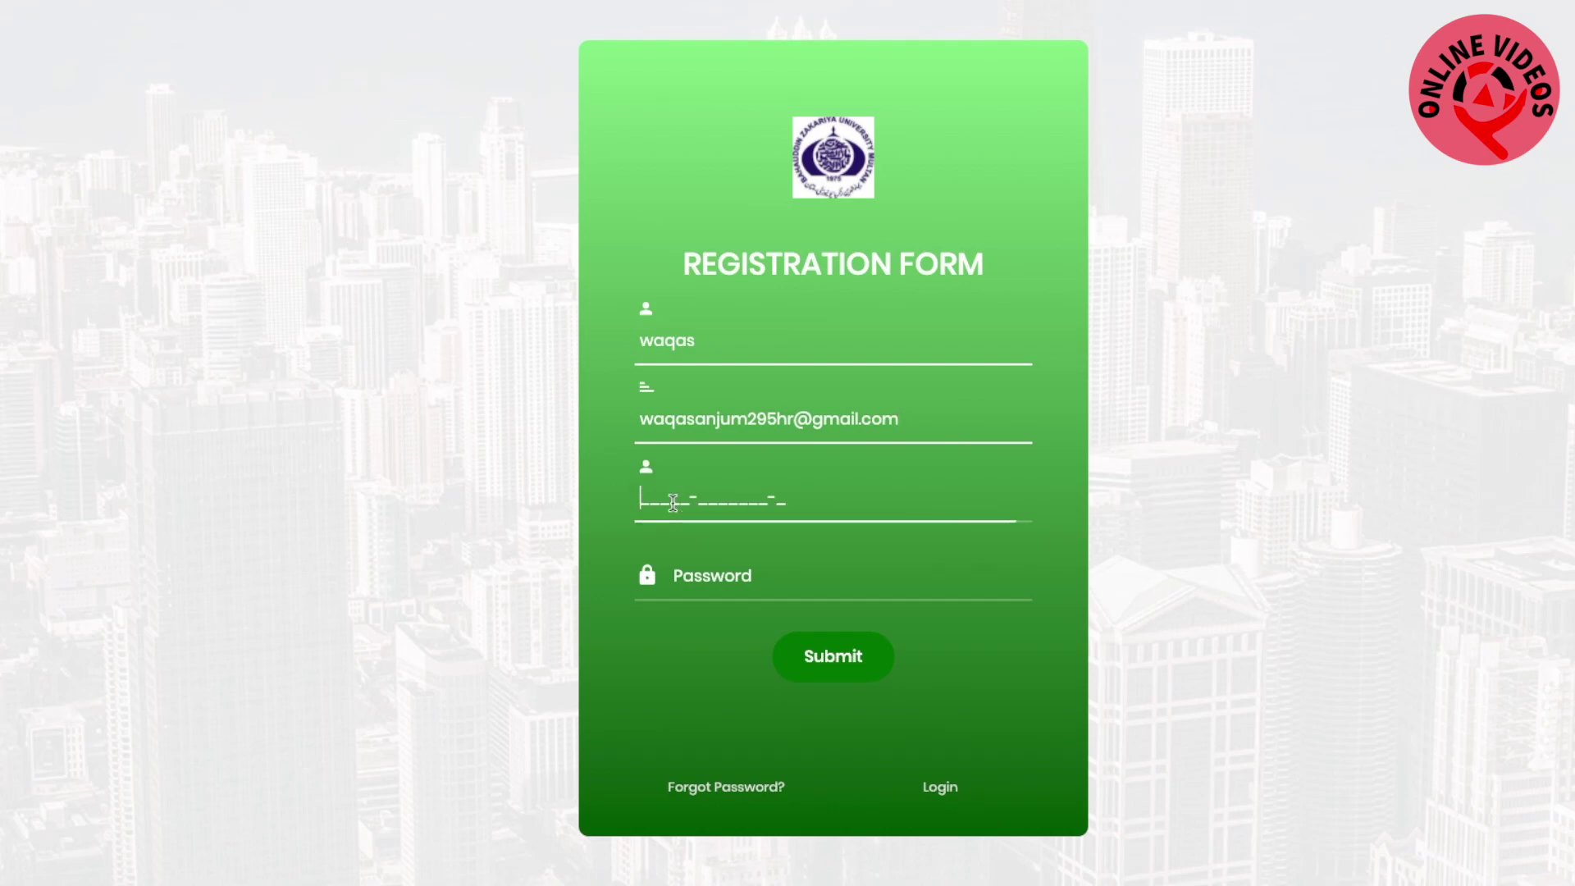
{"action": "type", "text": "12345-12345"}
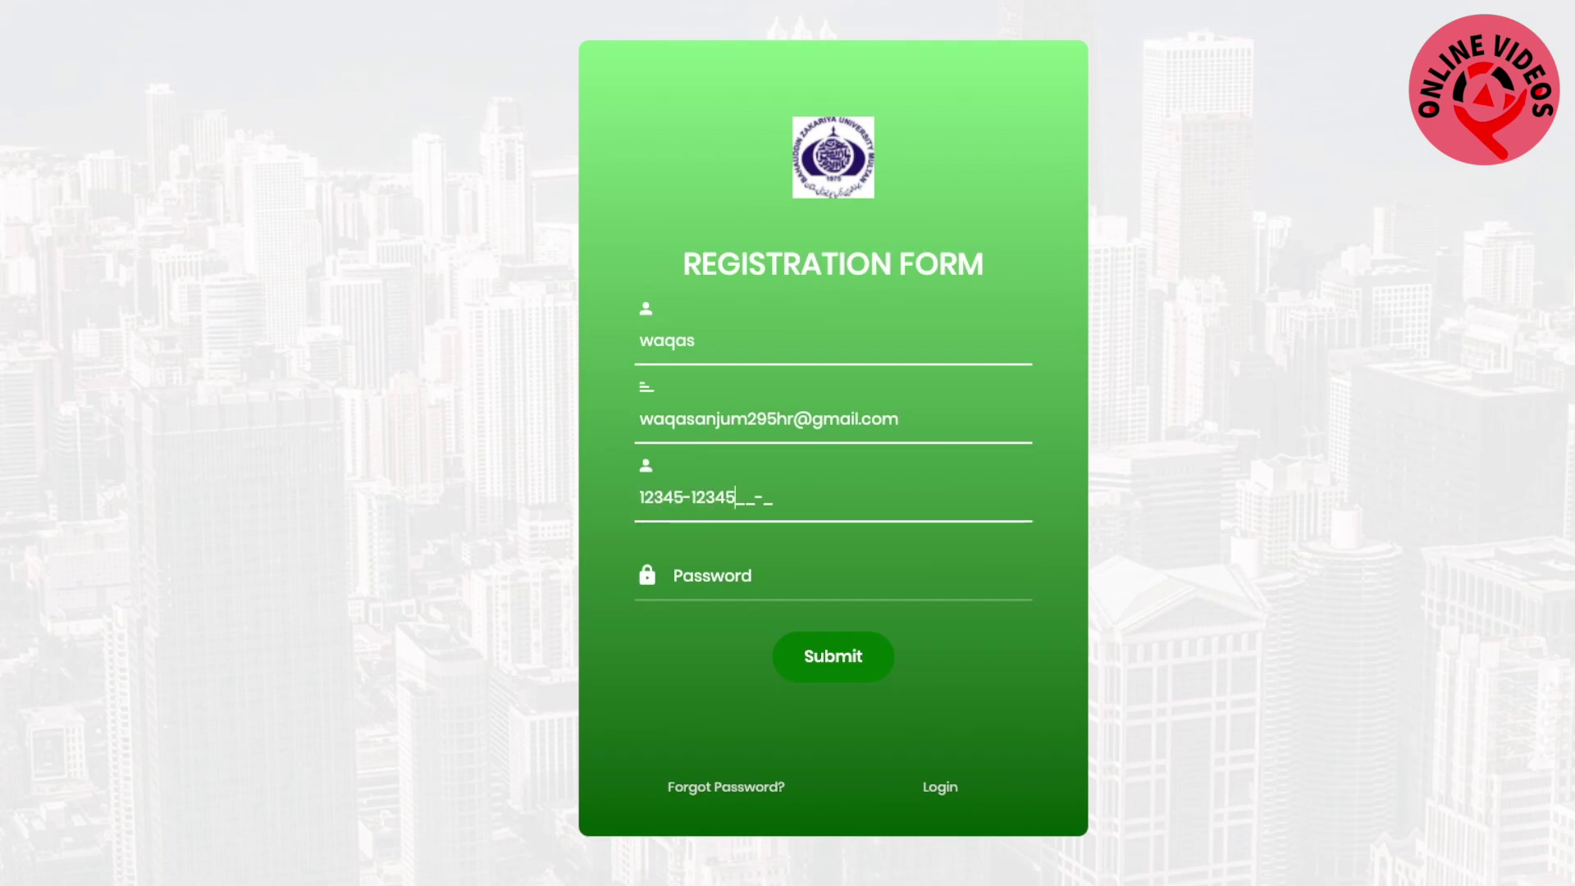
{"action": "type", "text": "67-9"}
Use Chrome's suggested strong password and submit the registration
{"action": "left_click", "coordinate": [722, 588]}
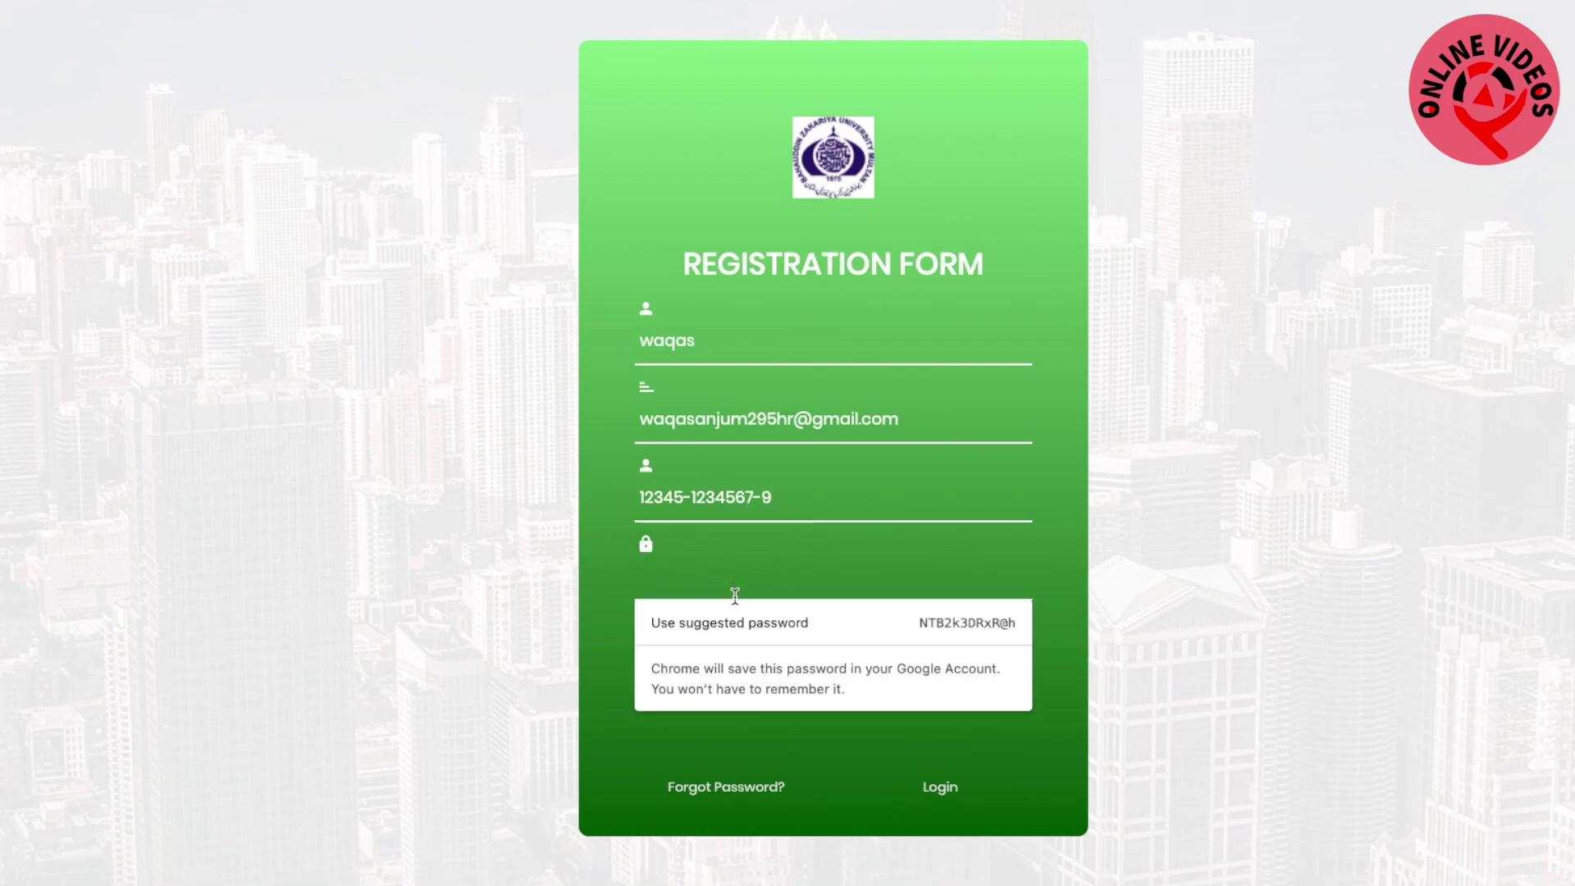
{"action": "left_click", "coordinate": [751, 632]}
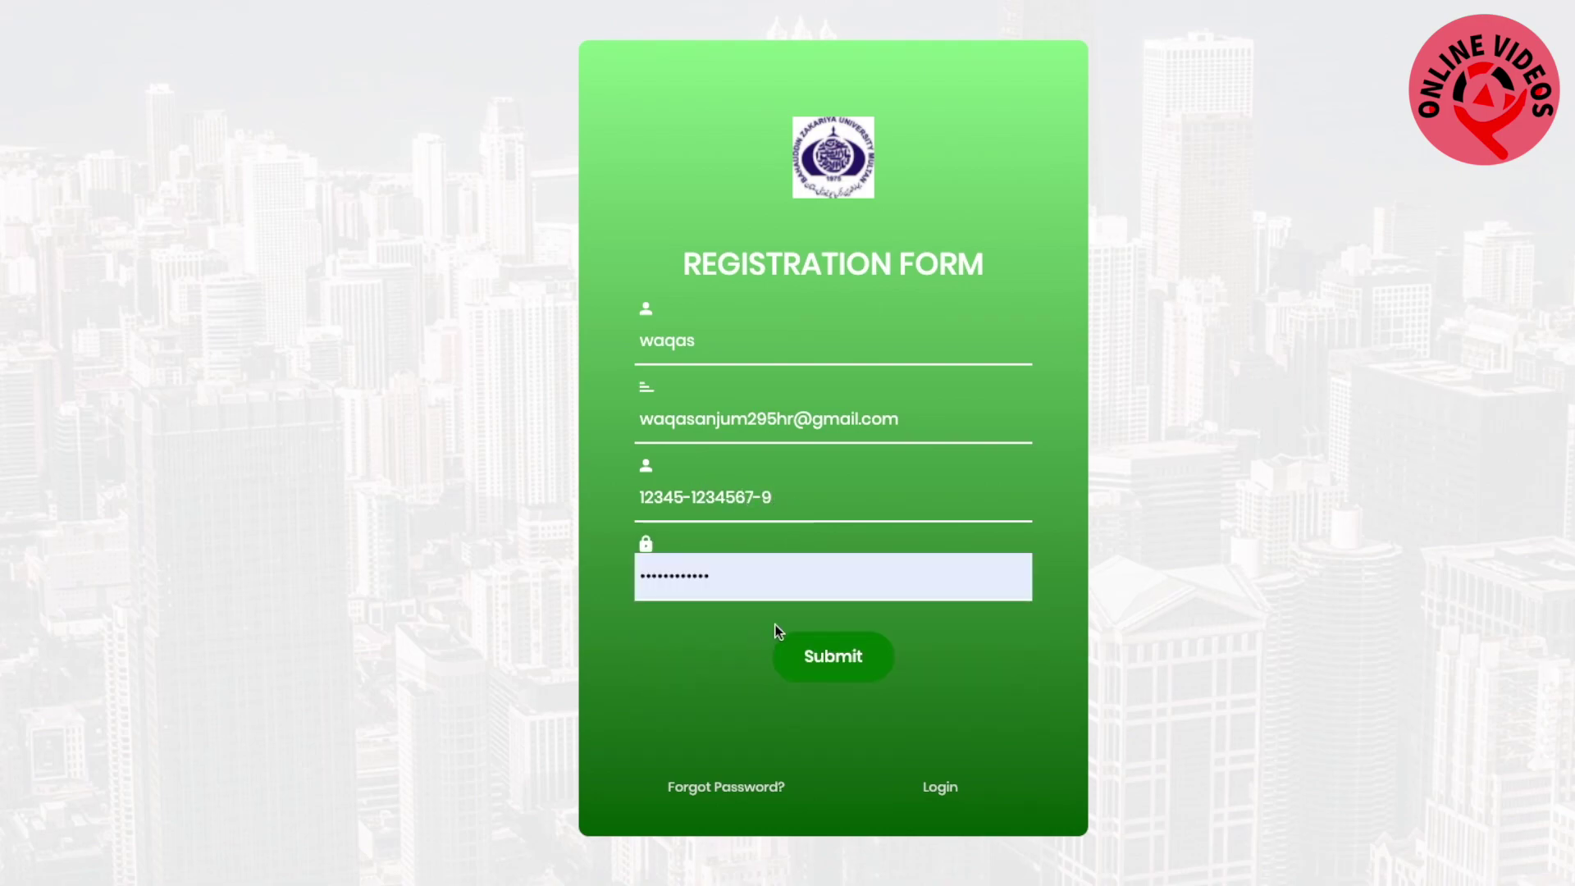
{"action": "left_click", "coordinate": [850, 654]}
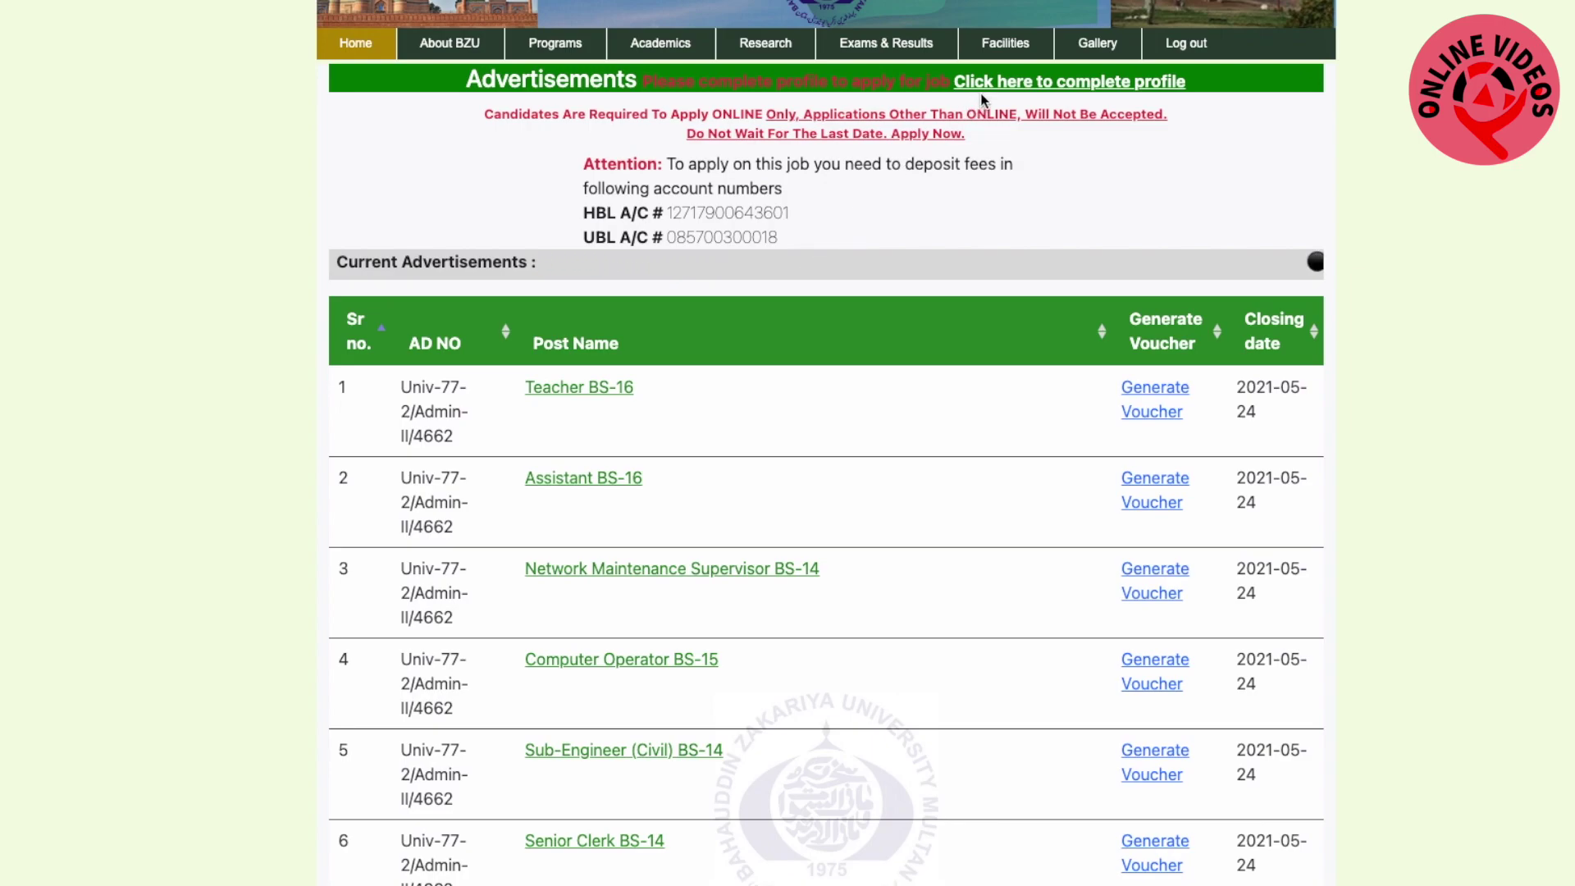
Choose 'Click here to complete profile' on the Advertisements page
{"action": "left_click", "coordinate": [1061, 89]}
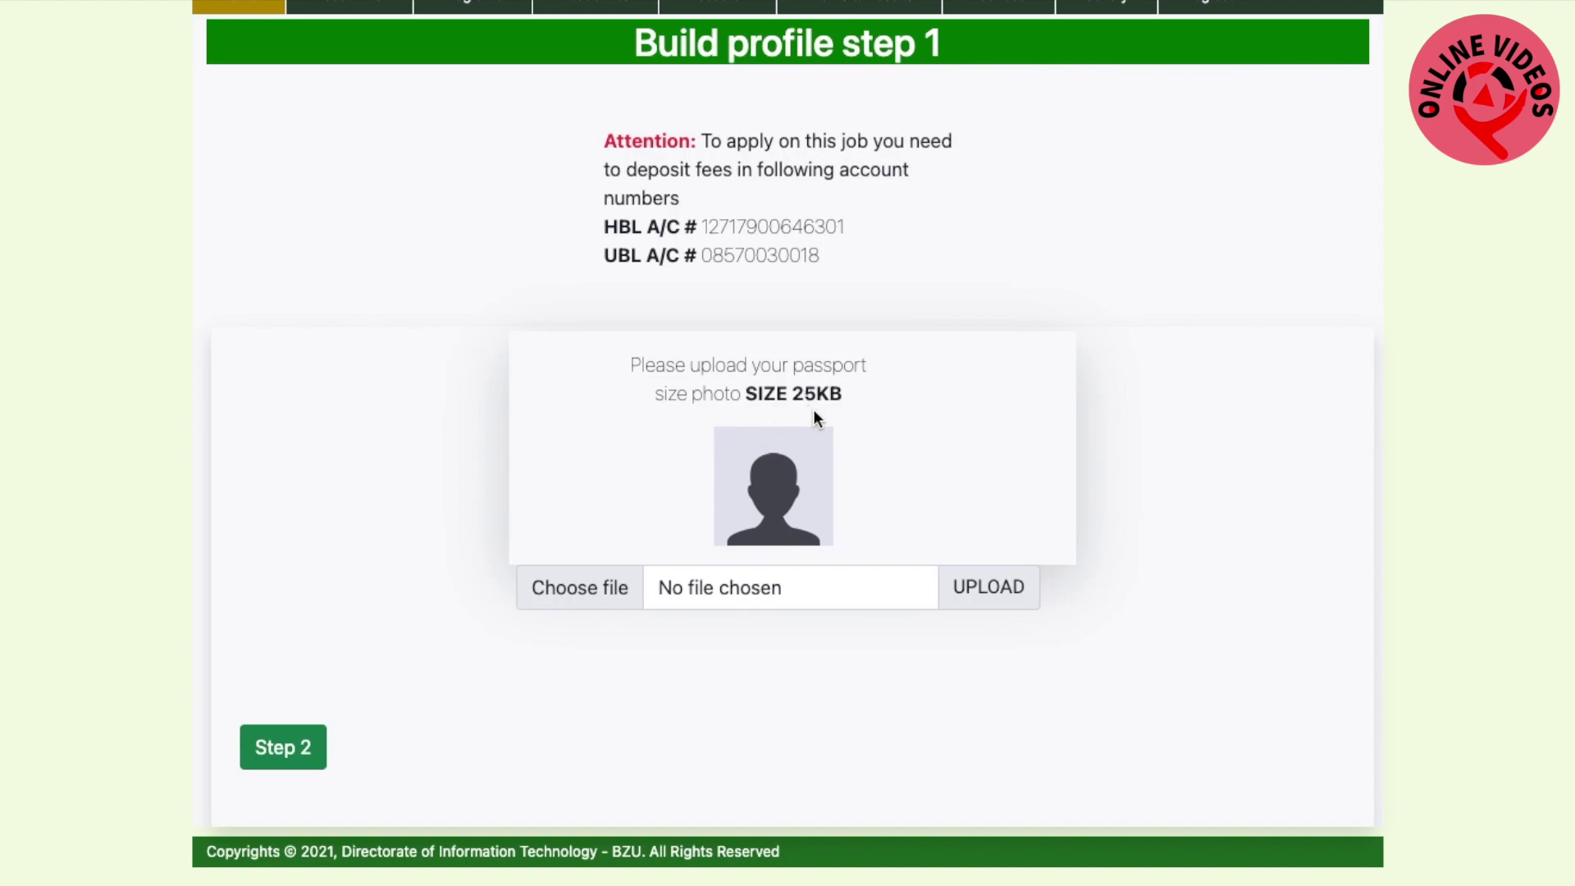
Upload picture.jpeg from the peef folder as the profile photo, then continue to step 2
{"action": "left_click", "coordinate": [596, 591]}
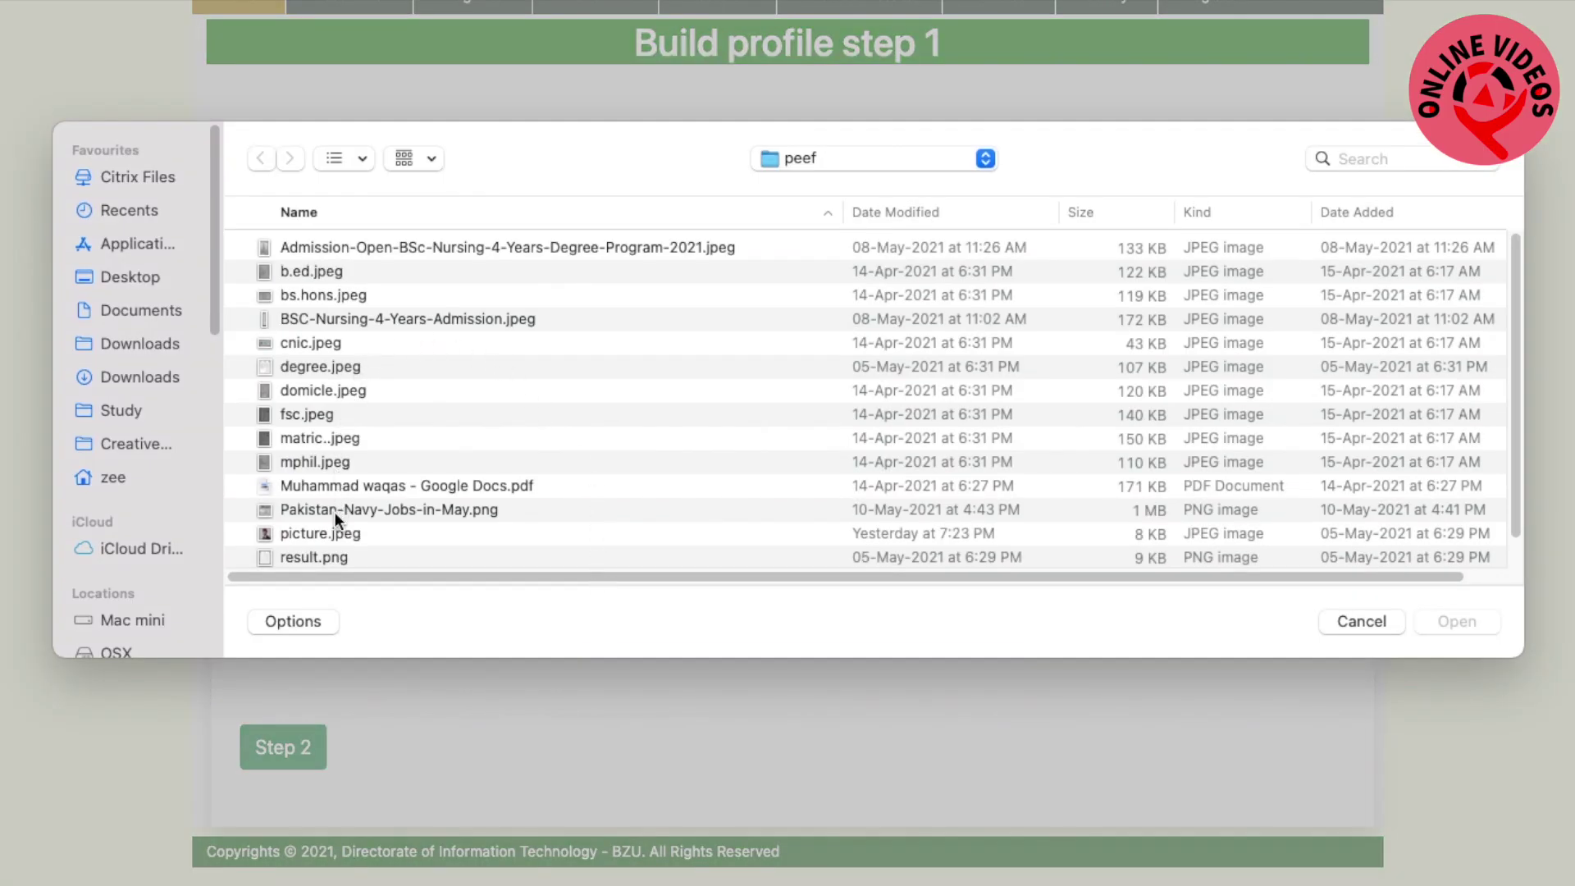
{"action": "left_click", "coordinate": [333, 534]}
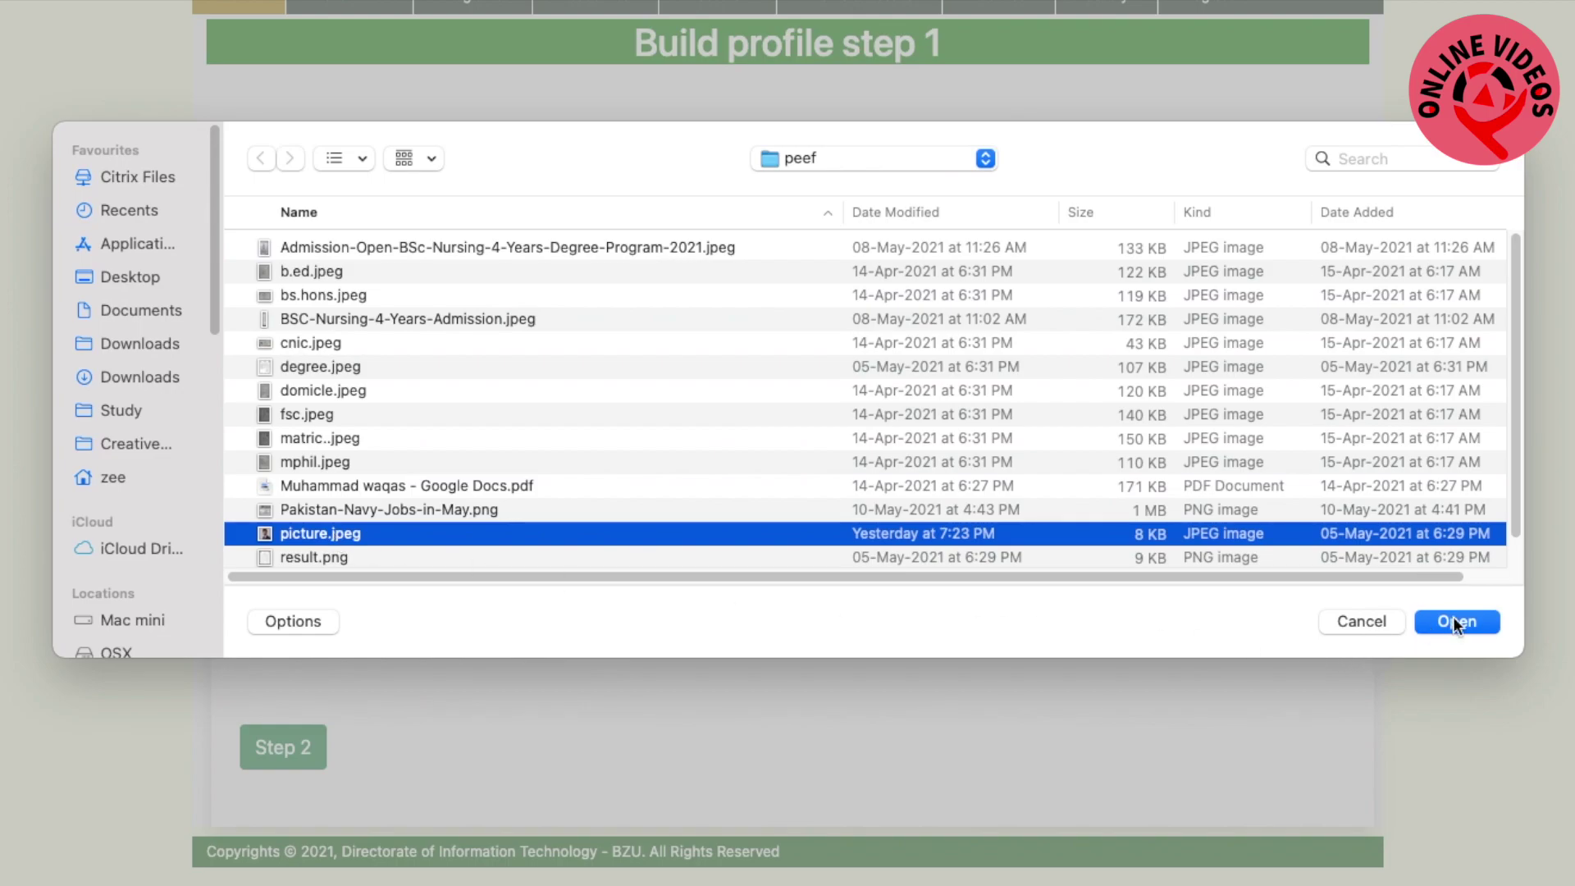
{"action": "left_click", "coordinate": [1455, 622]}
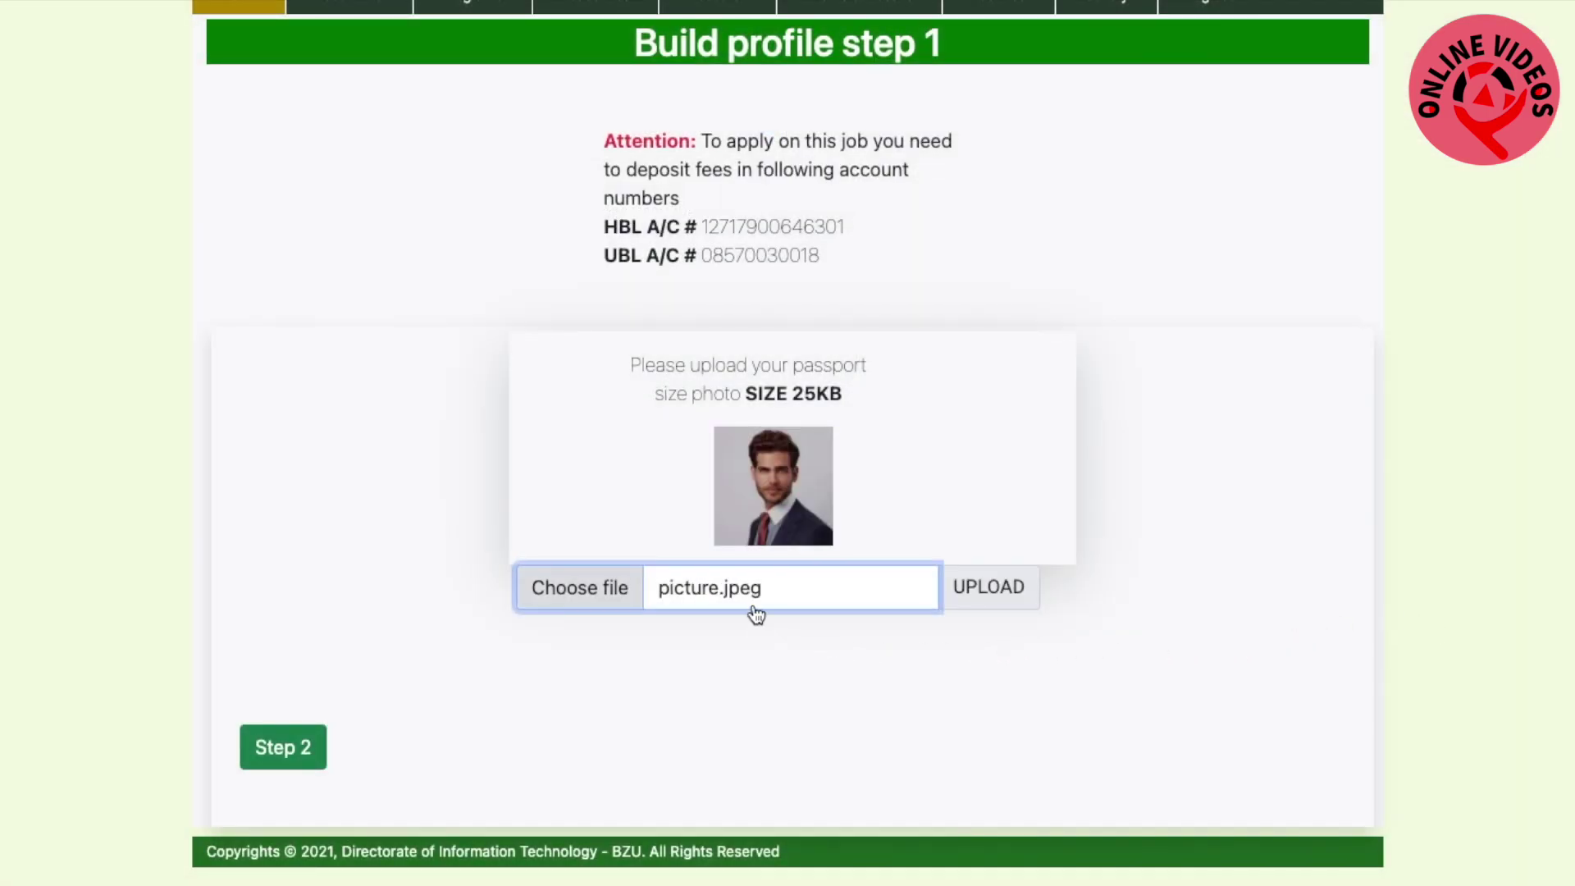
{"action": "left_click", "coordinate": [242, 740]}
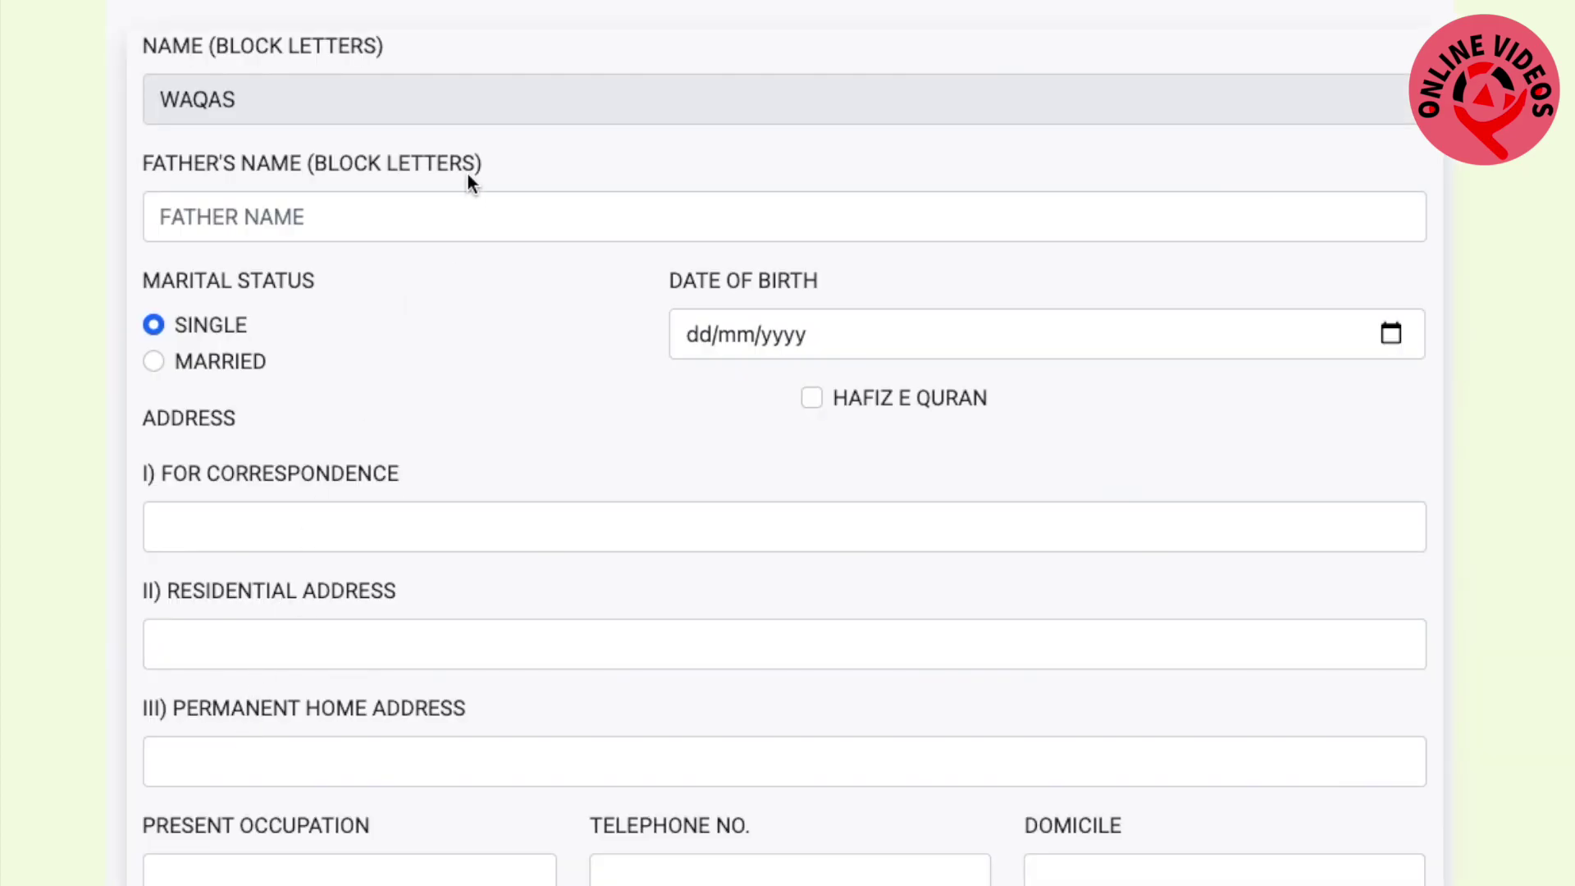
{"action": "left_click", "coordinate": [360, 220]}
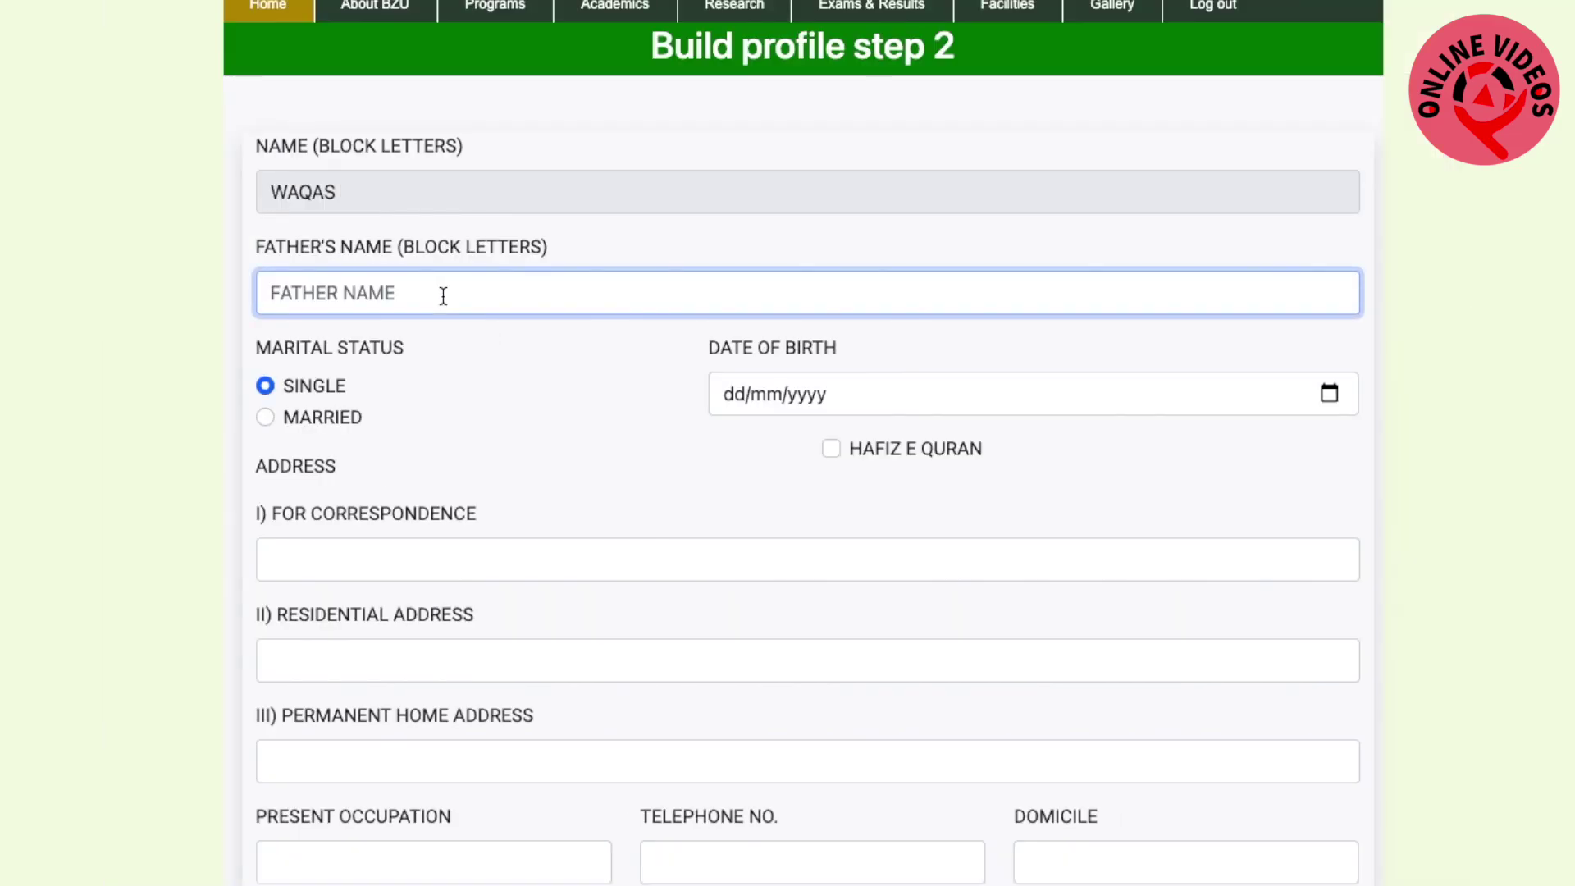
{"action": "type", "text": "YOUSA"}
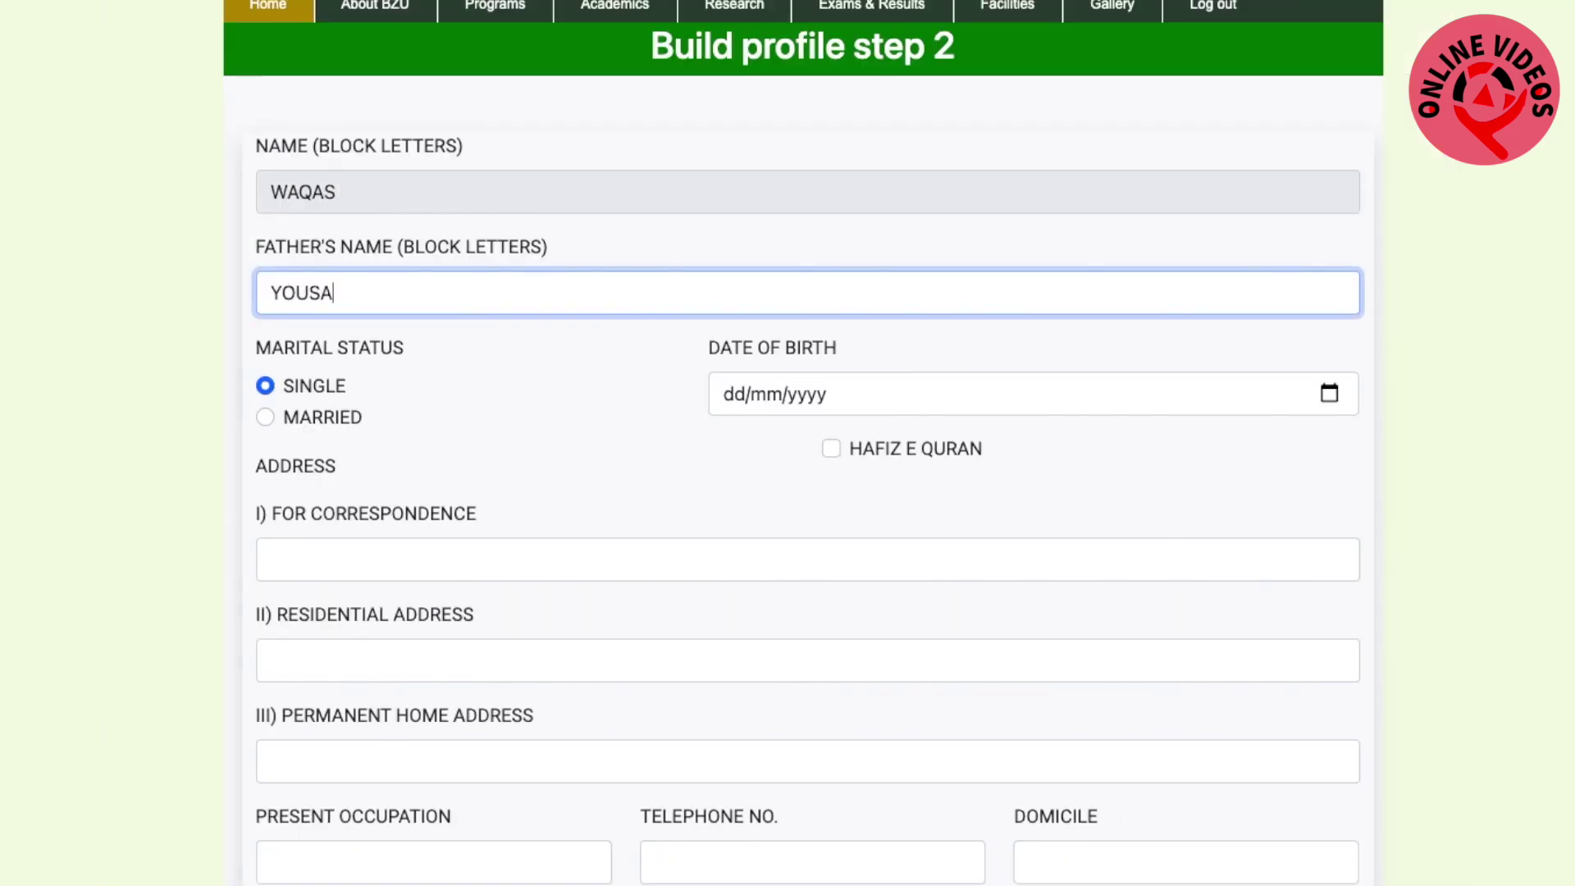
{"action": "type", "text": "F"}
{"action": "left_click", "coordinate": [266, 417]}
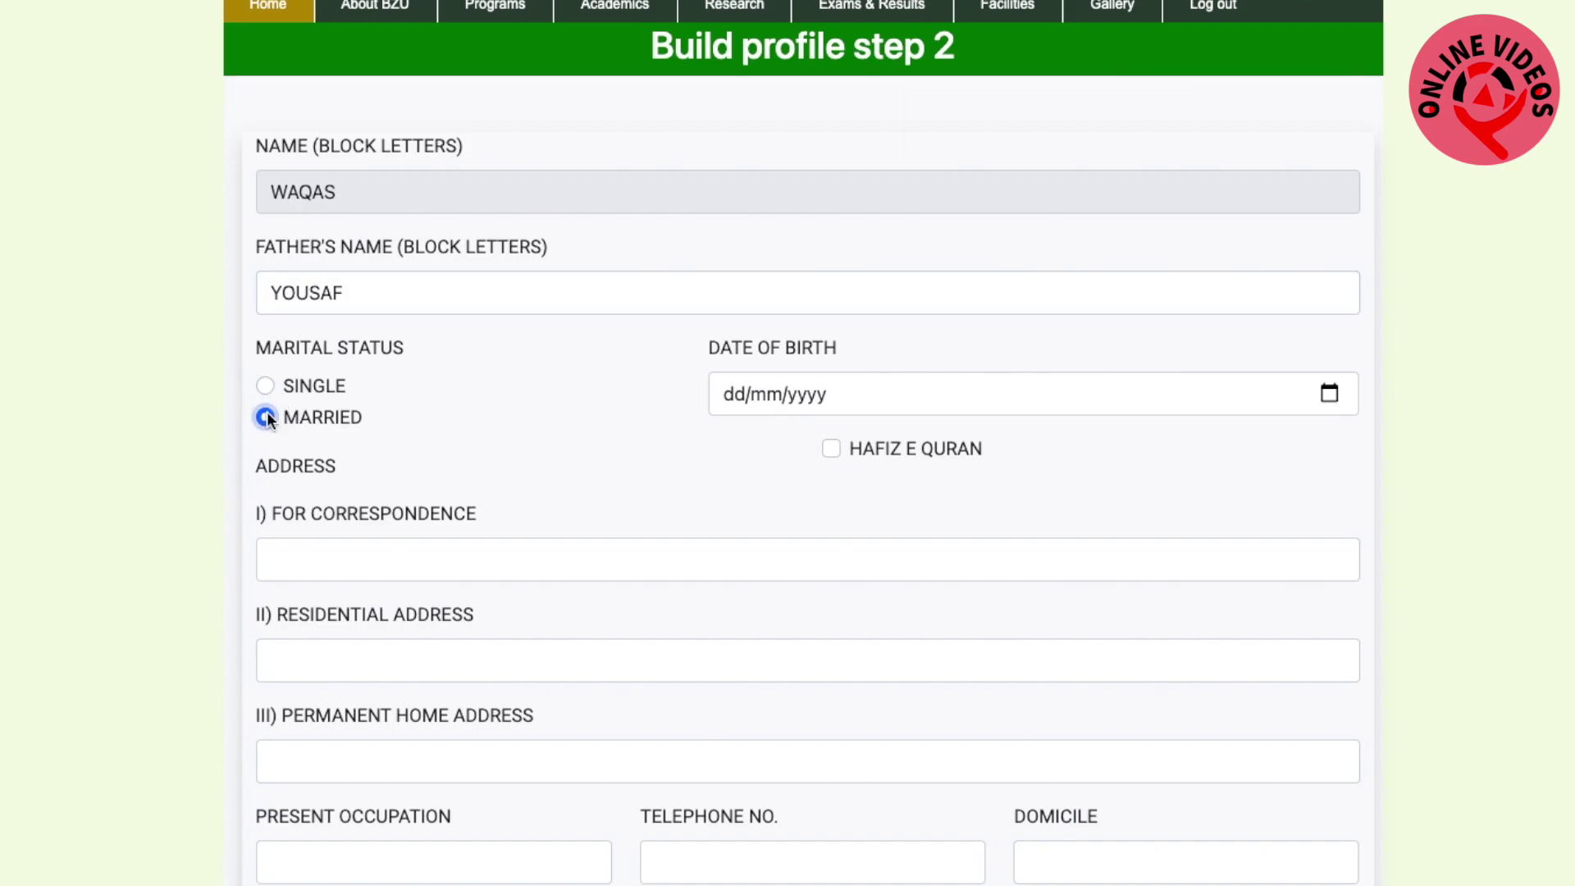
{"action": "left_click", "coordinate": [938, 398]}
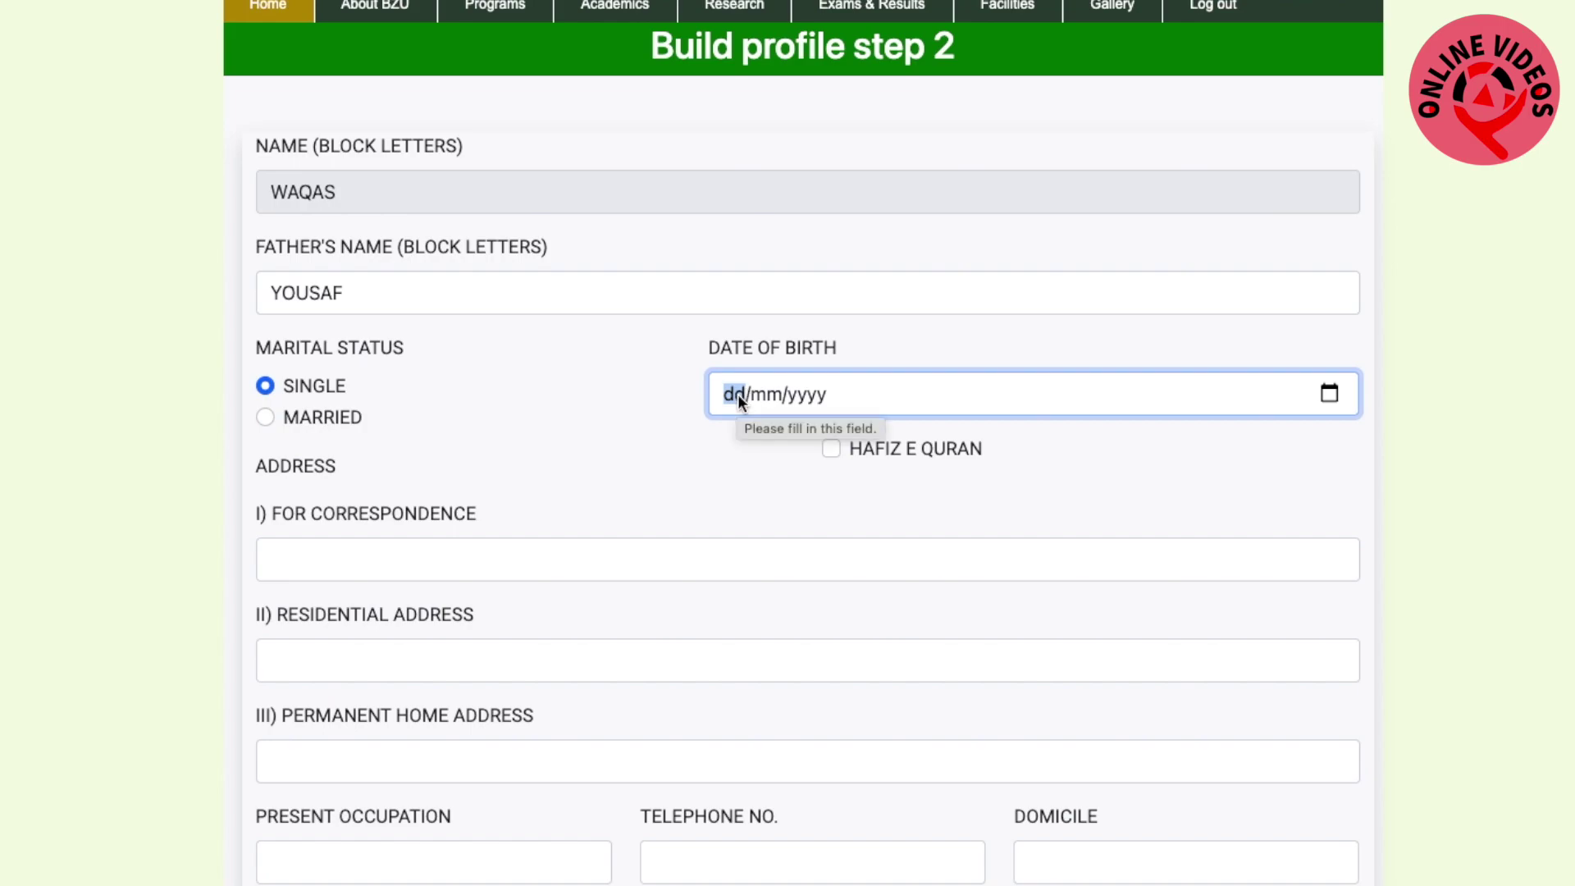
{"action": "type", "text": "12/"}
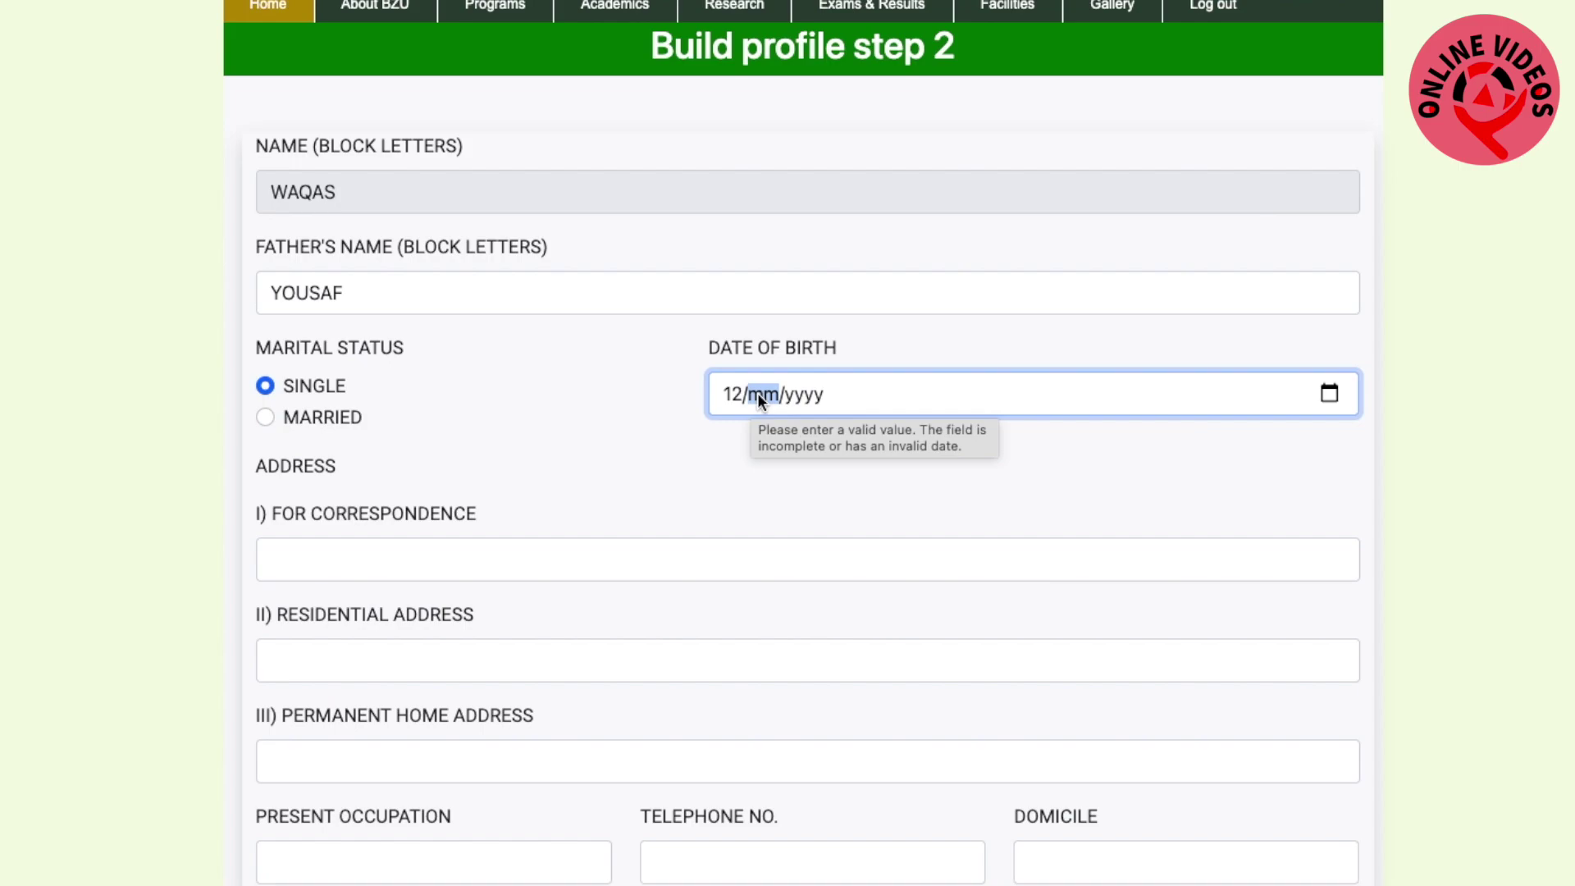
{"action": "type", "text": "03/1999"}
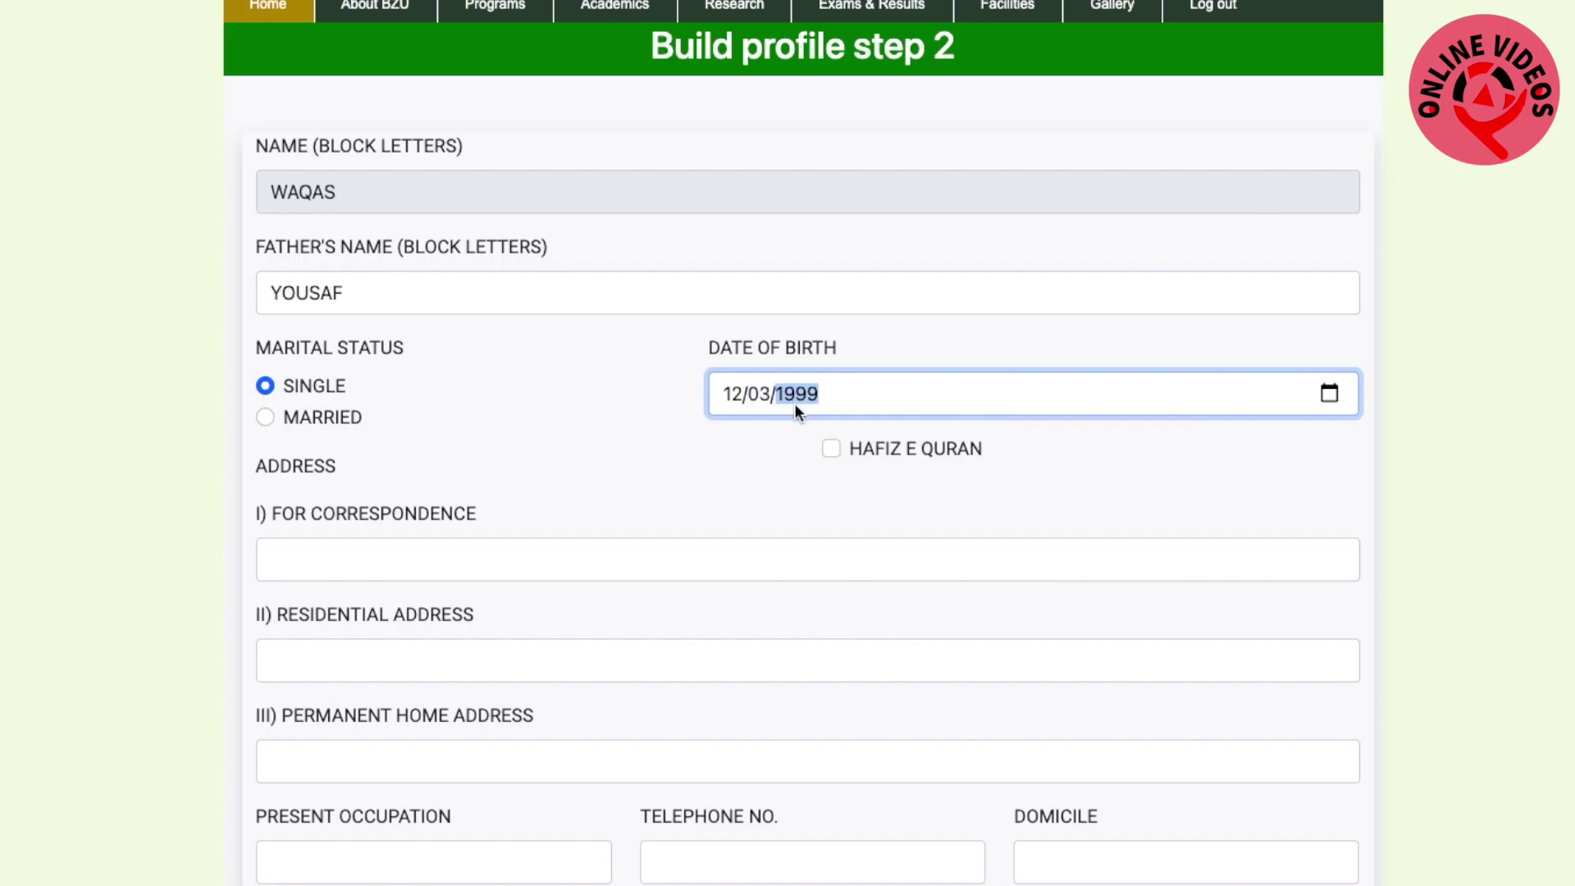
{"action": "left_click", "coordinate": [752, 436]}
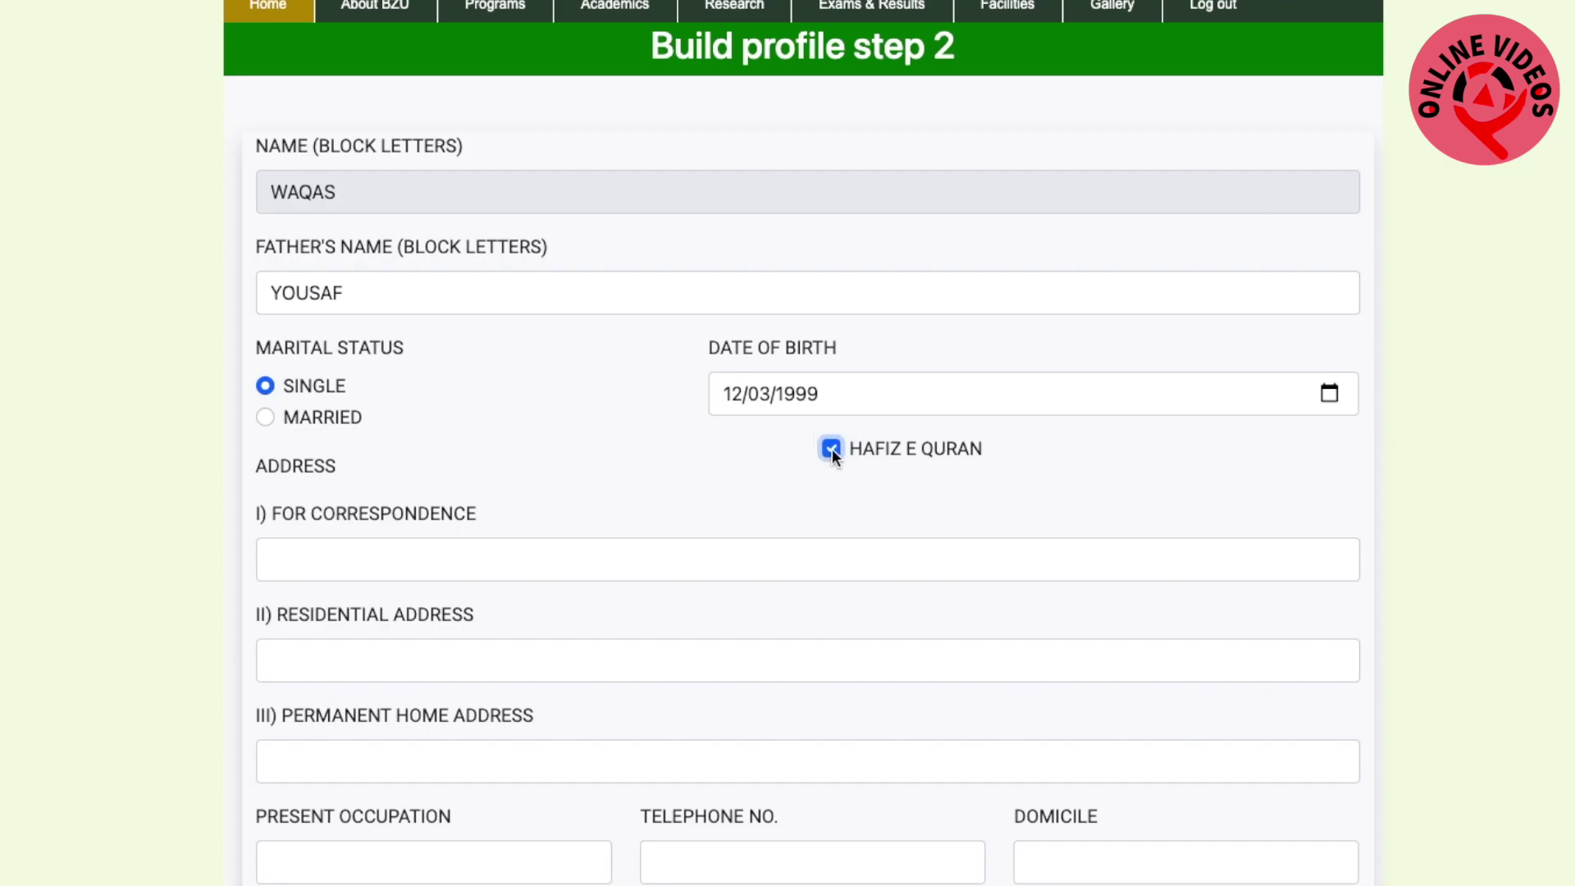
{"action": "scroll", "coordinate": [790, 470], "scroll_direction": "down", "scroll_amount": 2}
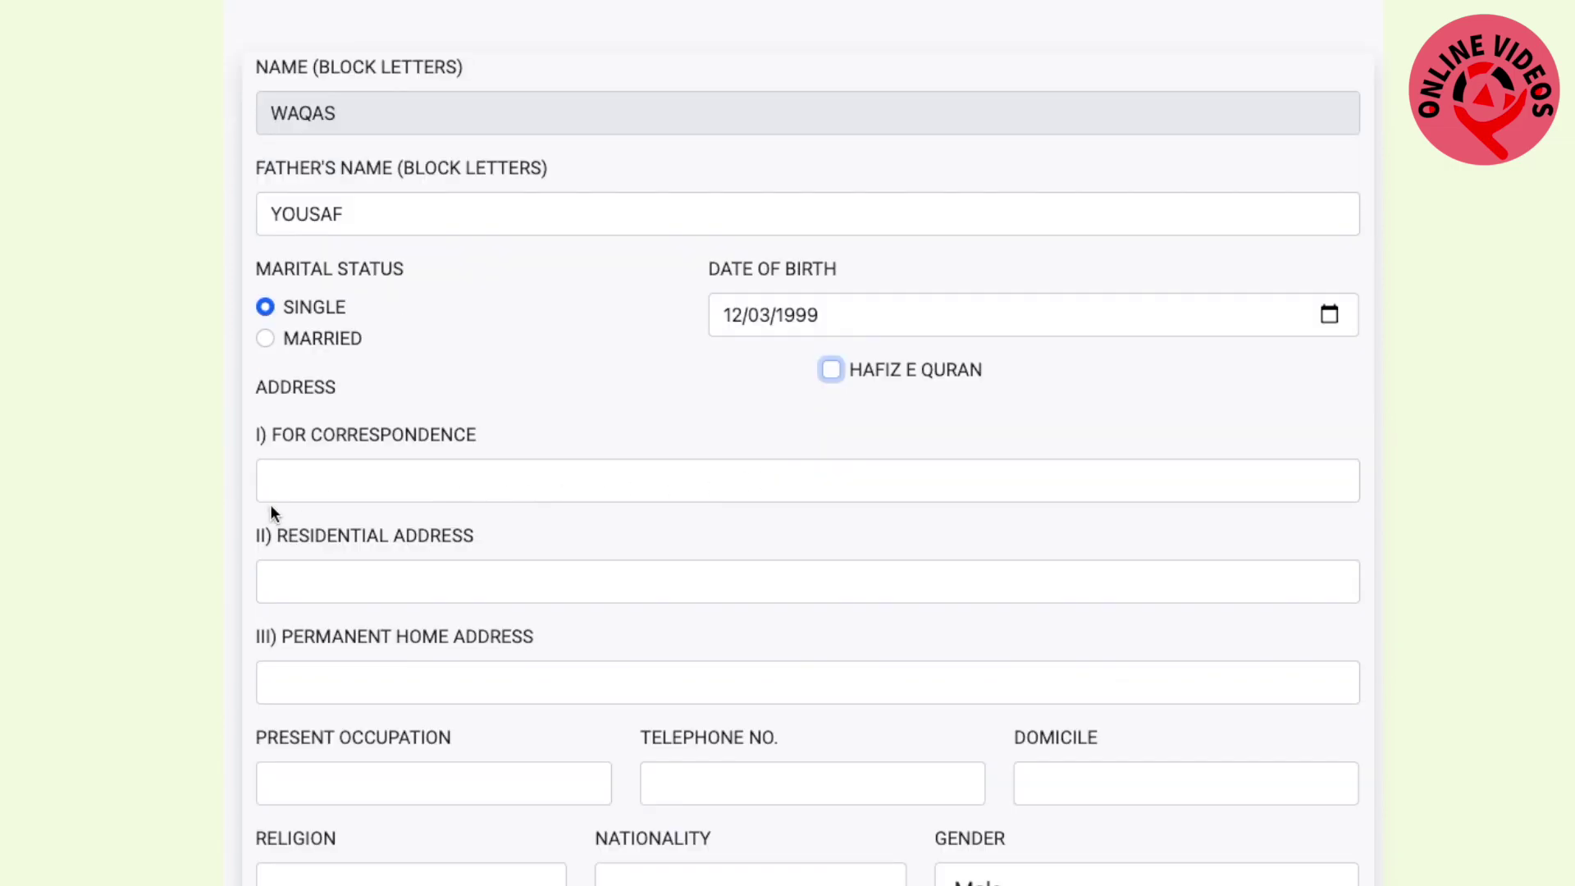
Fill in the correspondence, residential and permanent home addresses
{"action": "left_click", "coordinate": [351, 481]}
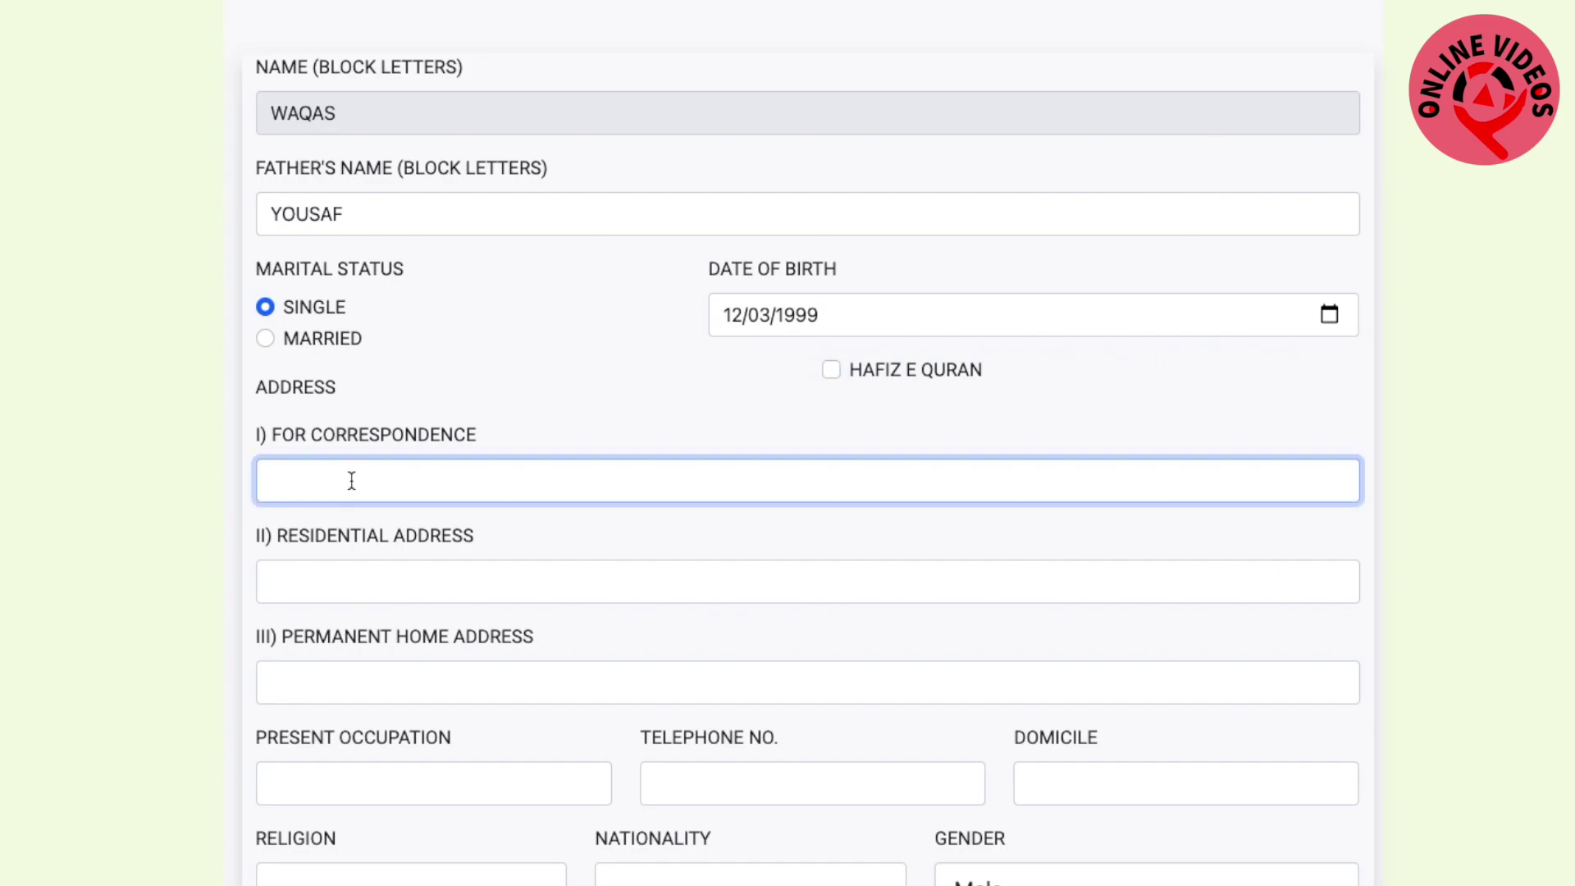
{"action": "type", "text": "hhjyjuj"}
{"action": "left_click", "coordinate": [376, 589]}
{"action": "type", "text": "yuiki"}
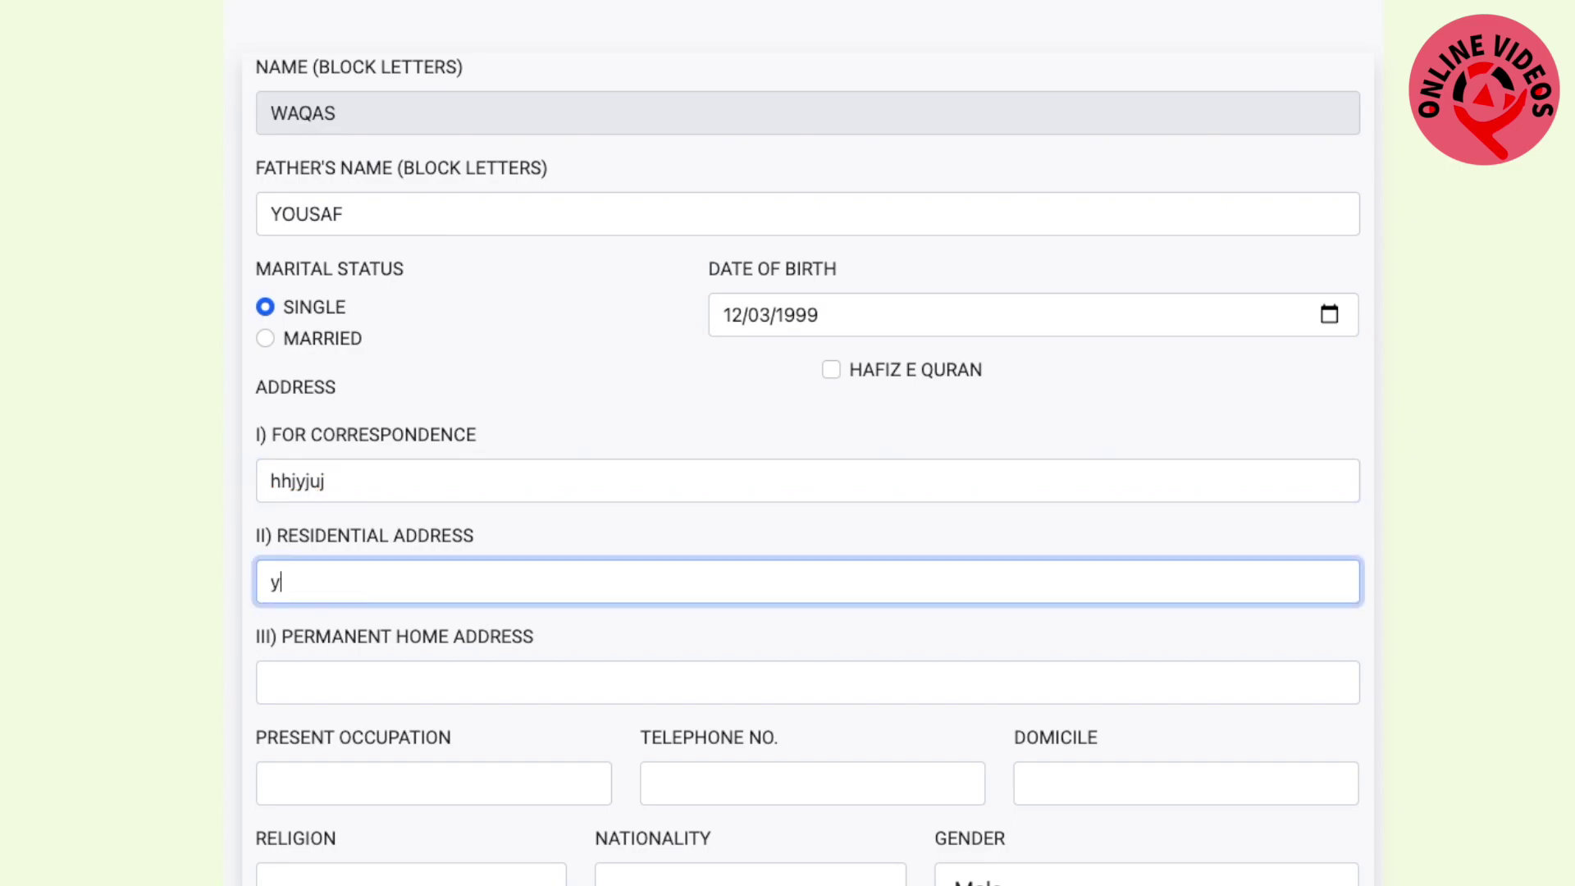
{"action": "left_click", "coordinate": [394, 678]}
{"action": "type", "text": "yuk7k"}
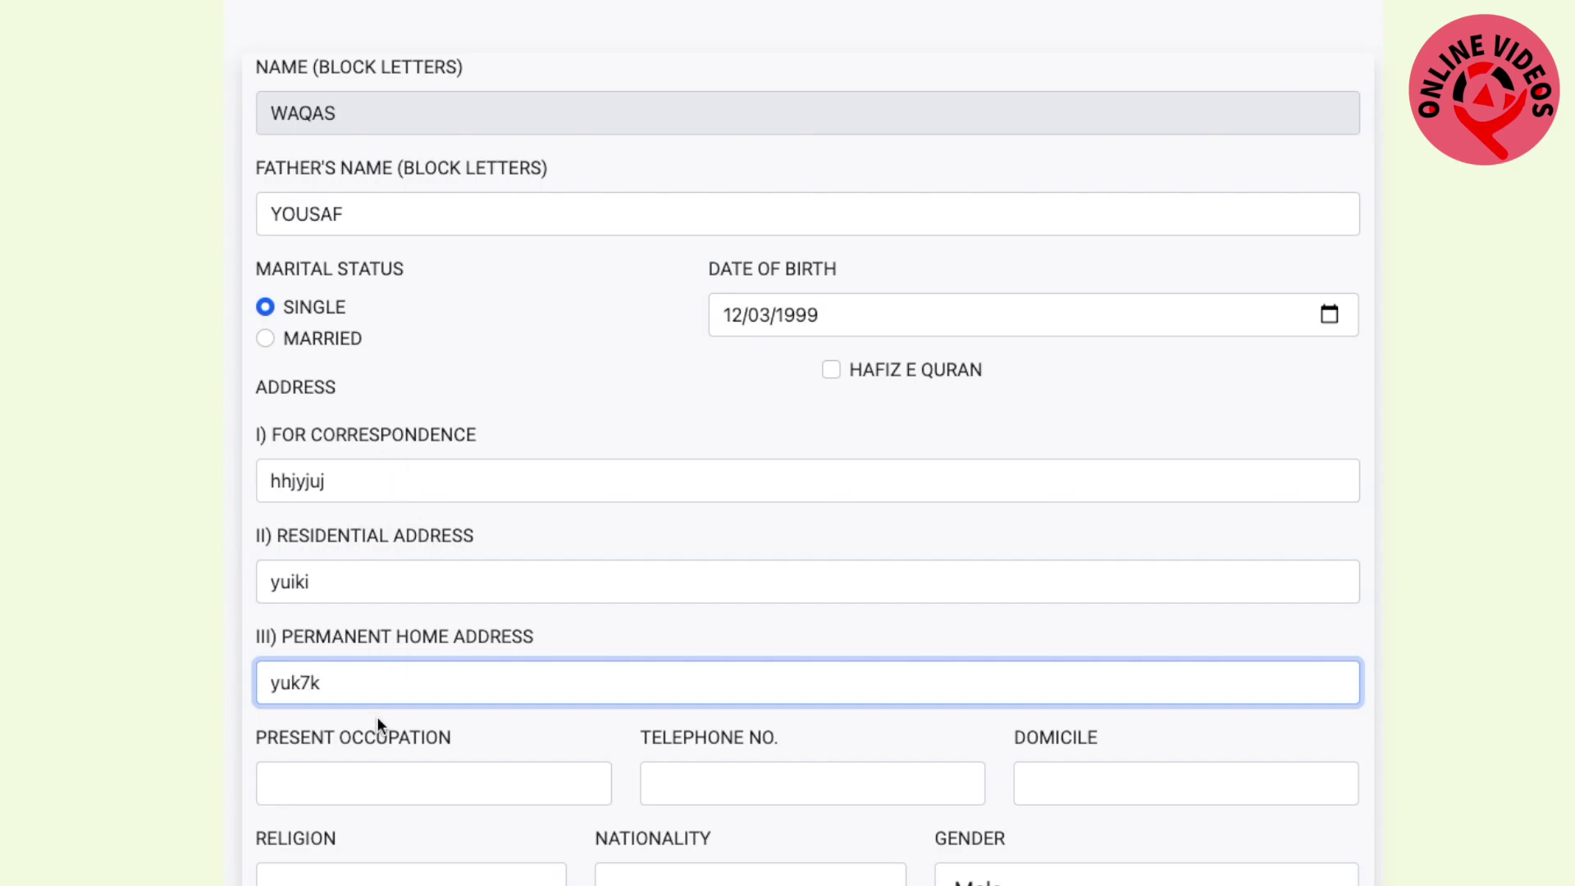
{"action": "scroll", "coordinate": [509, 580], "scroll_direction": "down", "scroll_amount": 1}
{"action": "scroll", "coordinate": [509, 581], "scroll_direction": "down", "scroll_amount": 2}
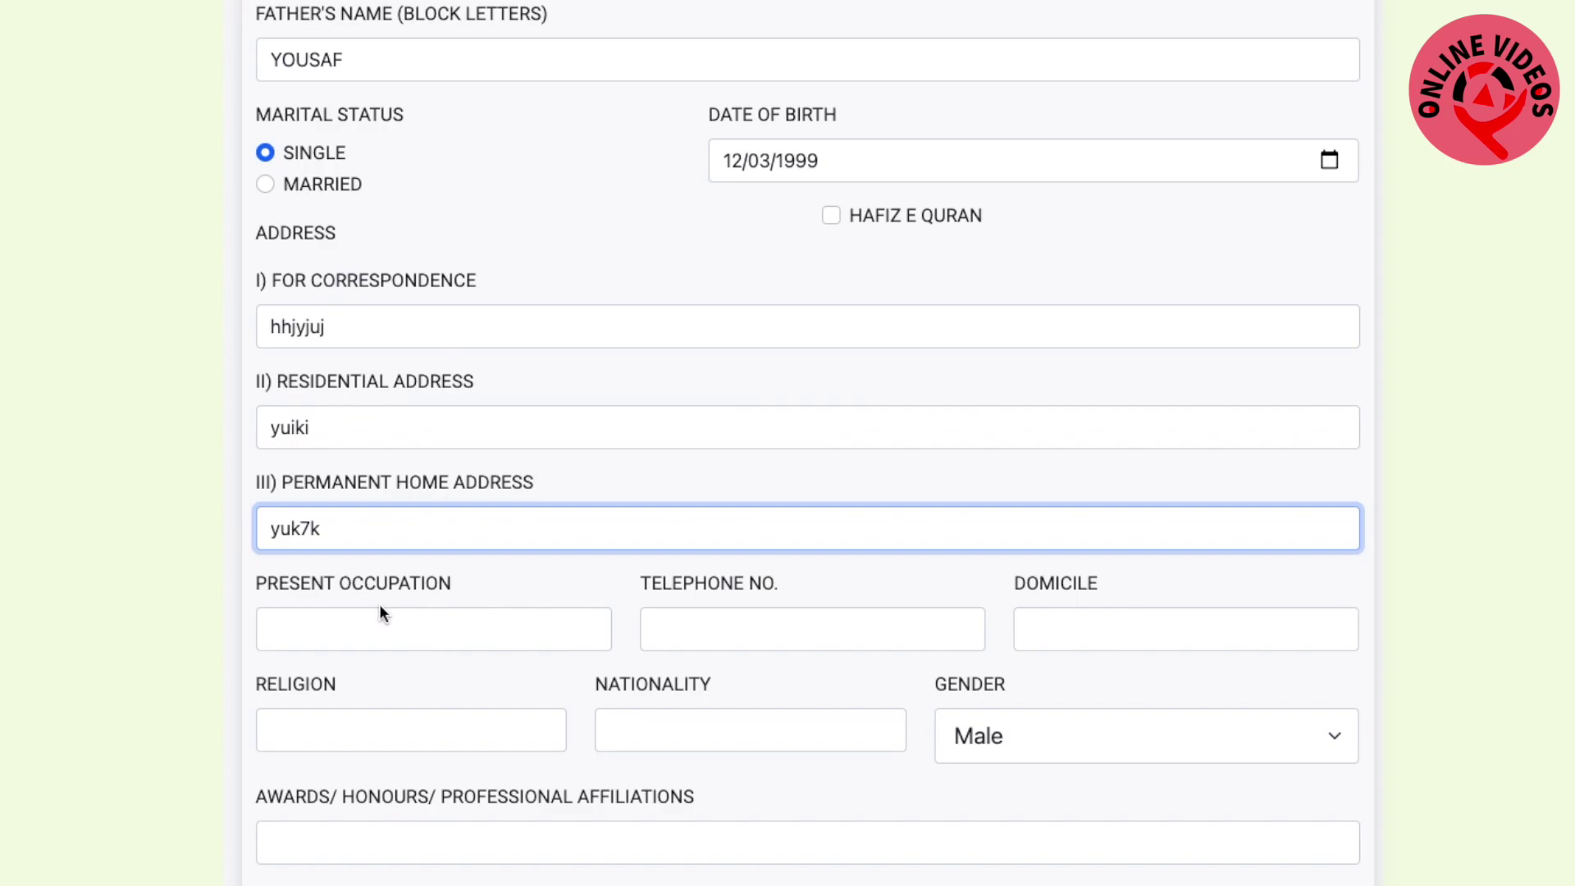
Enter present occupation 'nill' and the telephone number, removing the extra digits
{"action": "left_click", "coordinate": [363, 632]}
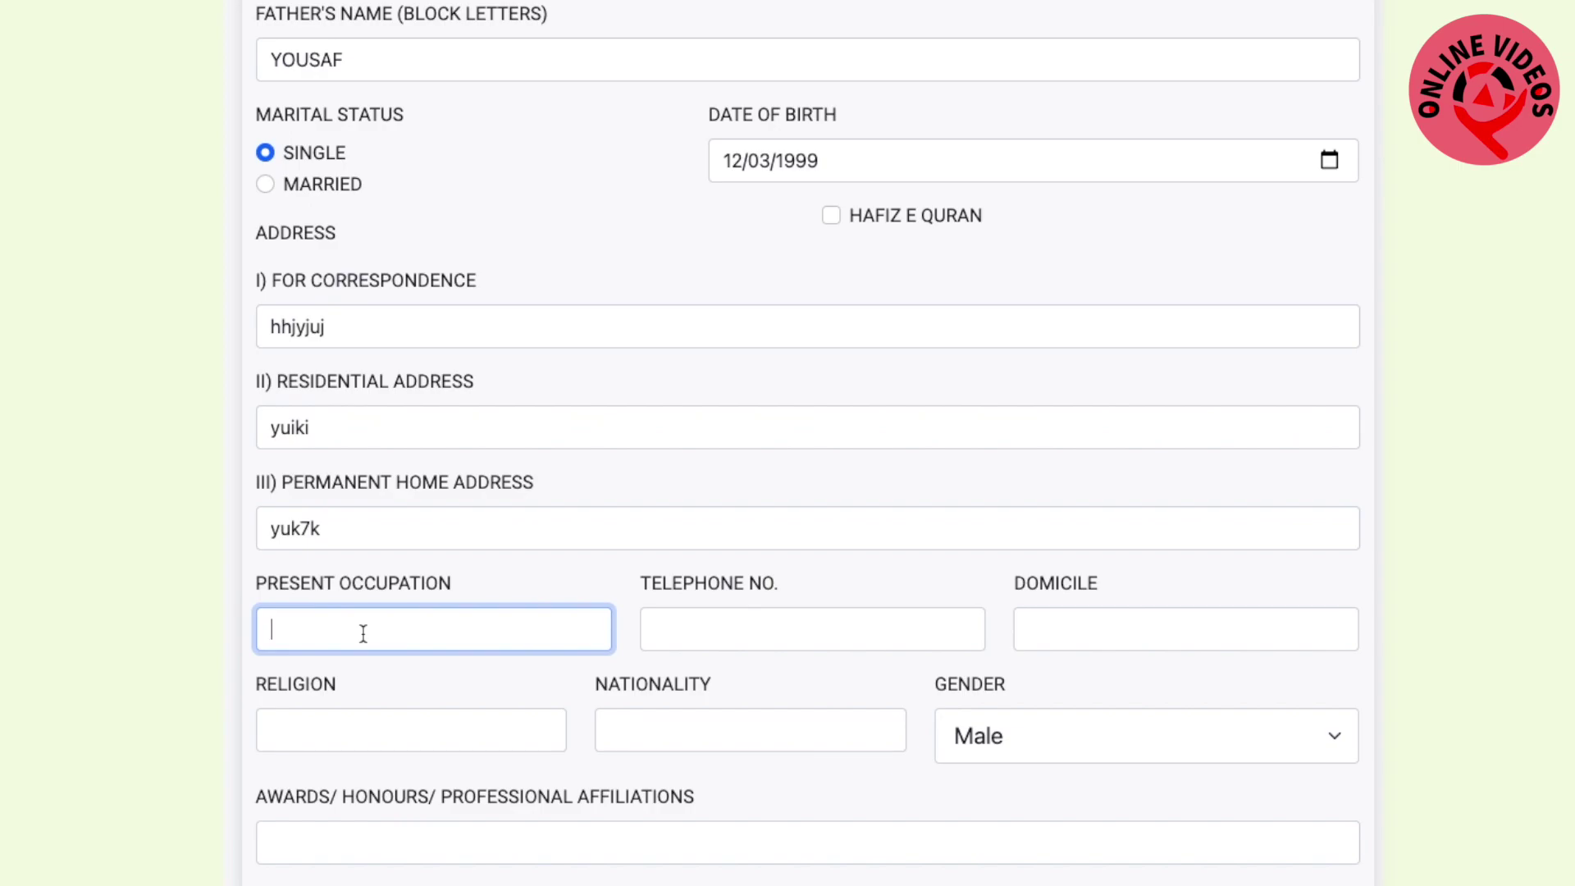
{"action": "type", "text": "nill"}
{"action": "left_click", "coordinate": [789, 639]}
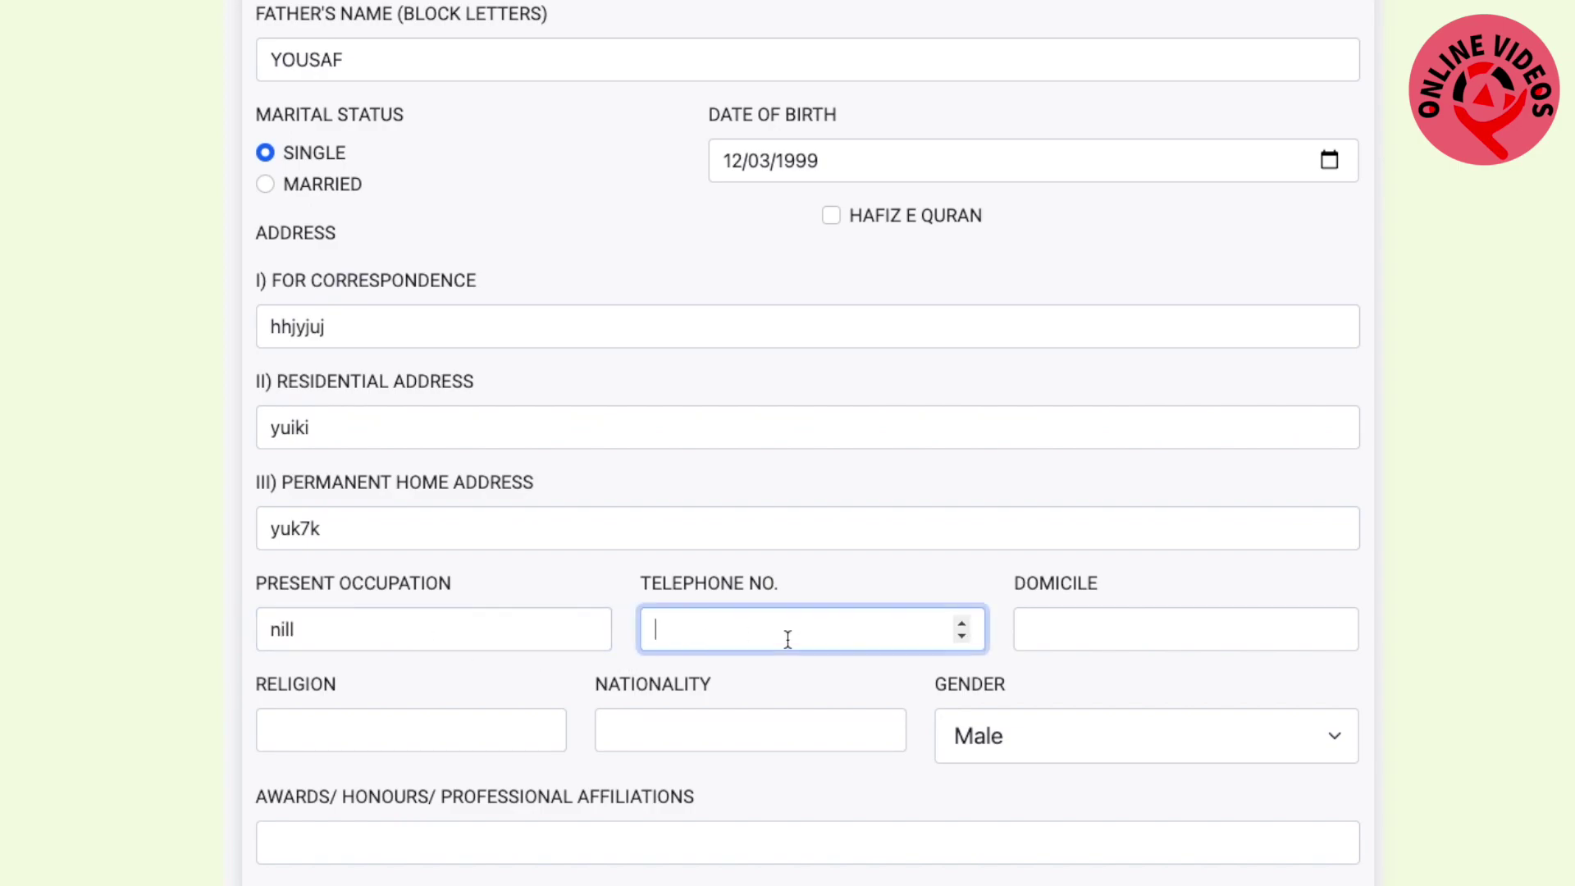
{"action": "left_click", "coordinate": [962, 635]}
{"action": "key", "text": "BackSpace"}
{"action": "key", "text": "BackSpace"}
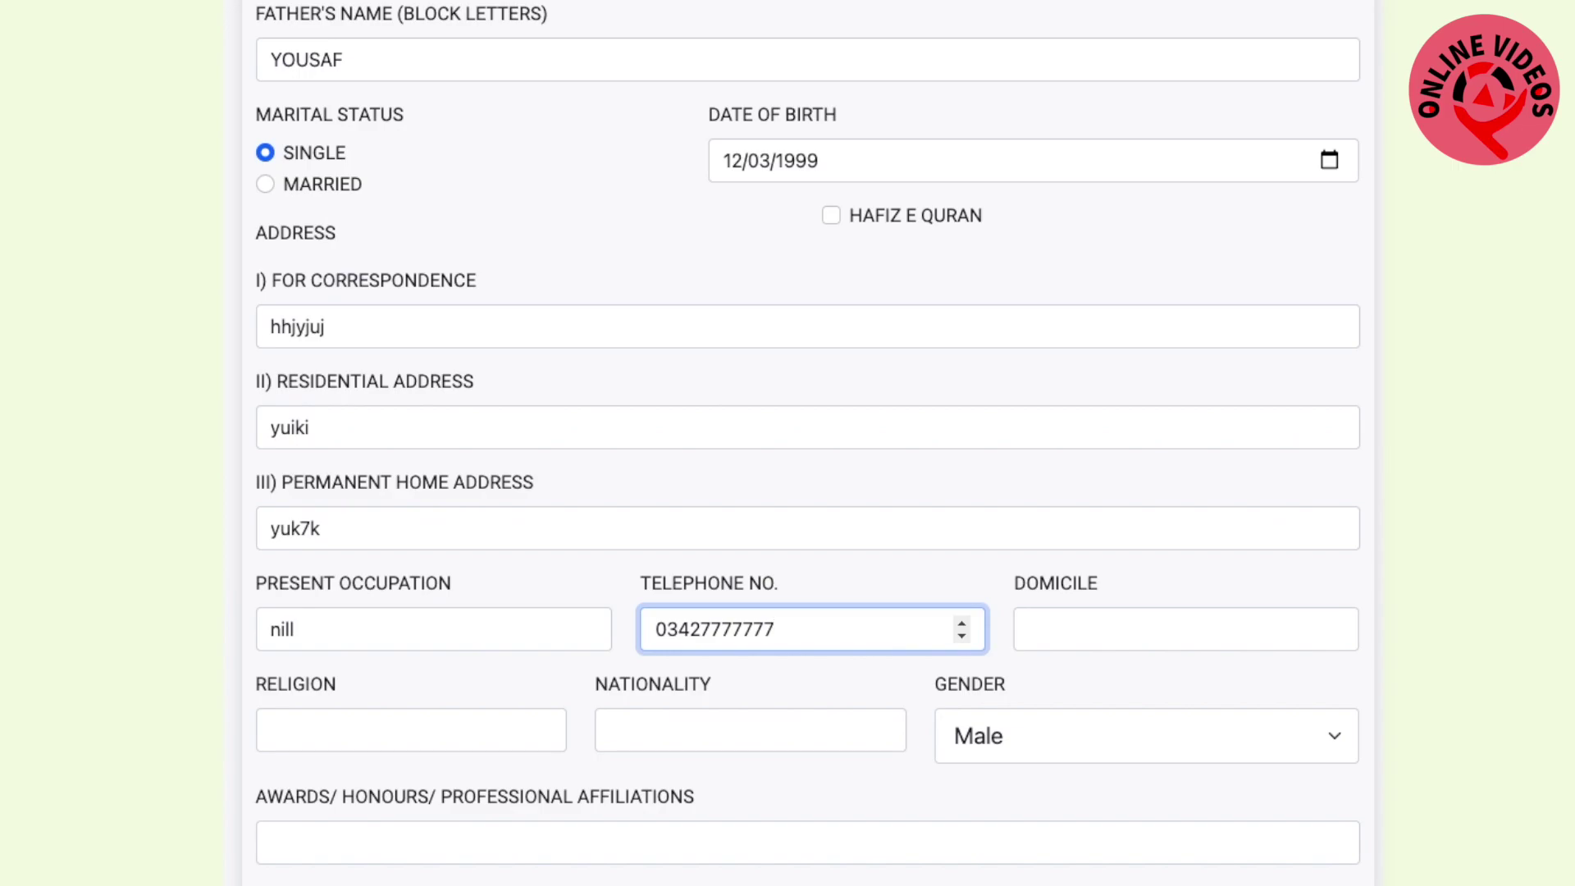
Set domicile to bwp, religion to Islam and nationality to Pakistan
{"action": "left_click", "coordinate": [1090, 629]}
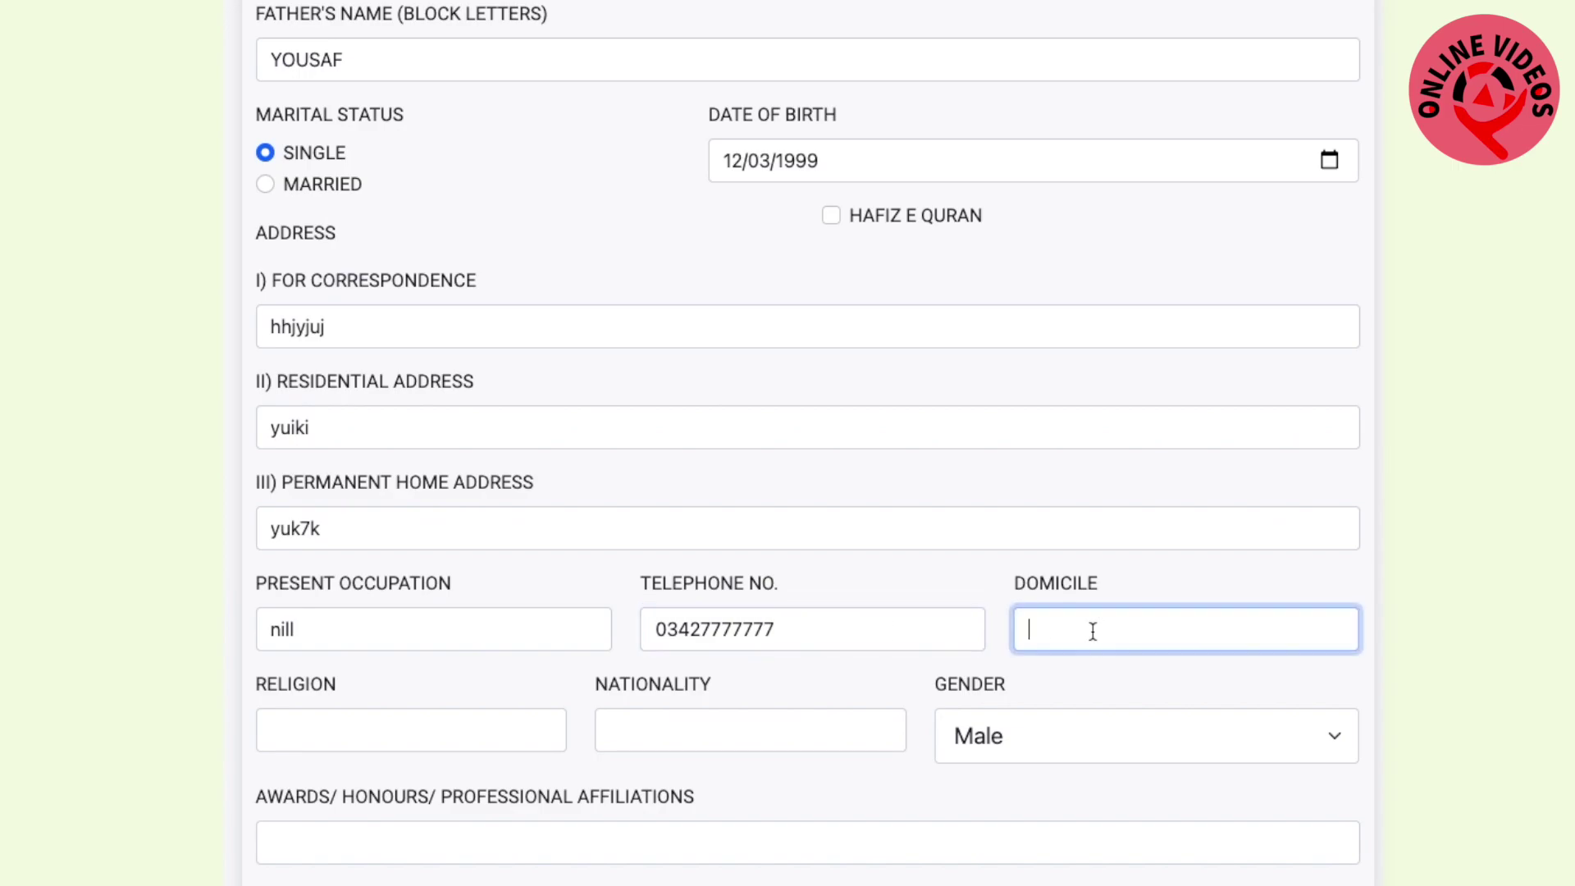
{"action": "type", "text": "bah"}
{"action": "key", "text": "BackSpace"}
{"action": "key", "text": "BackSpace"}
{"action": "type", "text": "bwp"}
{"action": "left_click", "coordinate": [1038, 632]}
{"action": "key", "text": "BackSpace"}
{"action": "left_click", "coordinate": [438, 735]}
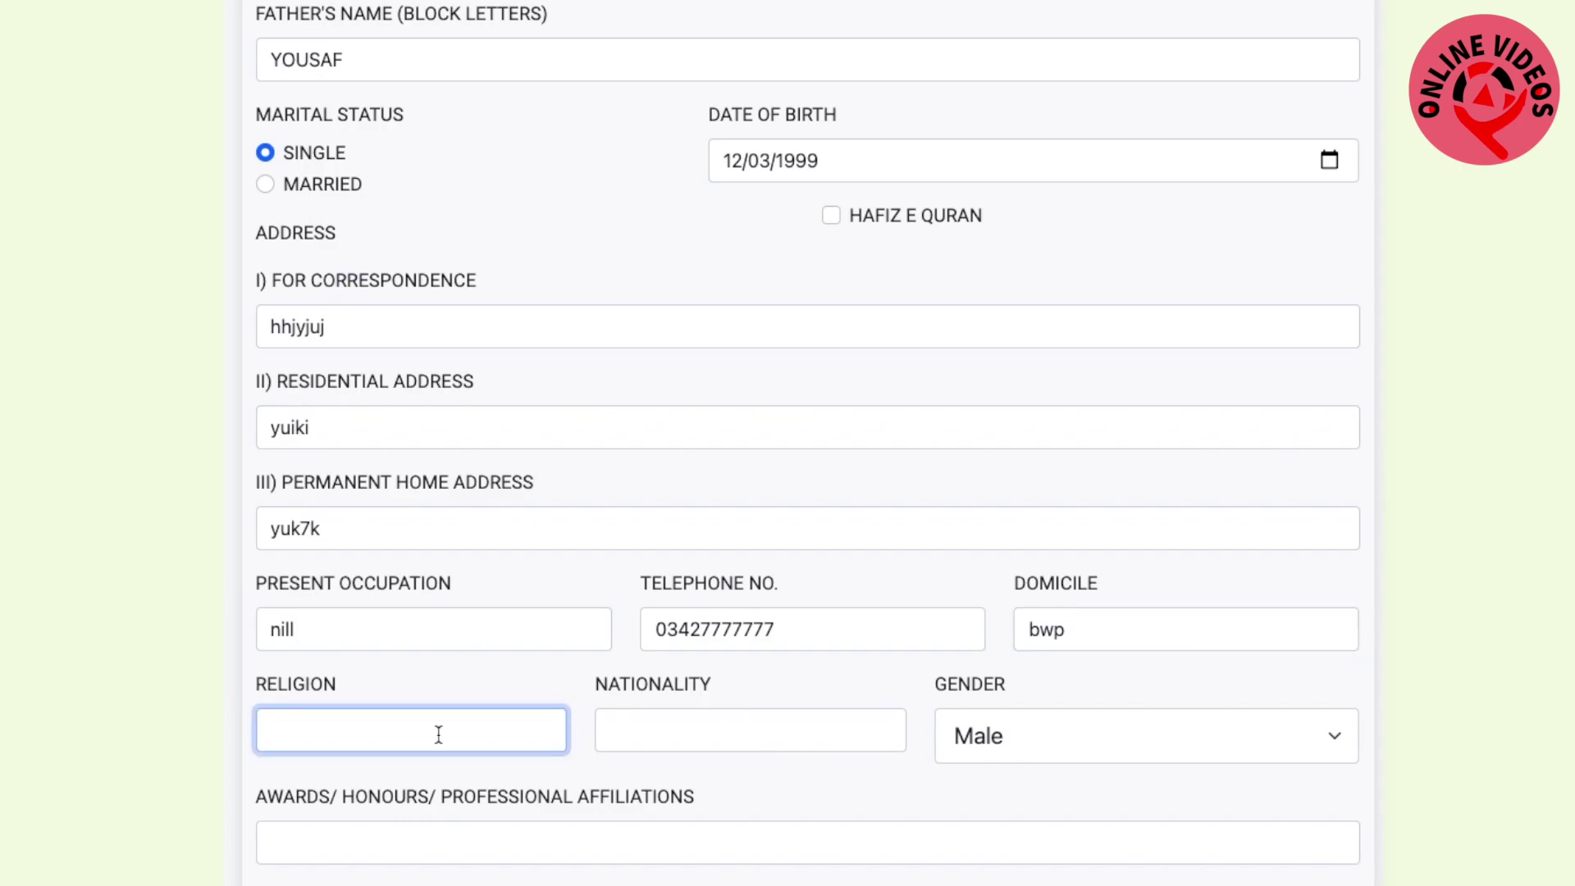
{"action": "type", "text": "Islam"}
{"action": "left_click", "coordinate": [622, 738]}
{"action": "type", "text": "P"}
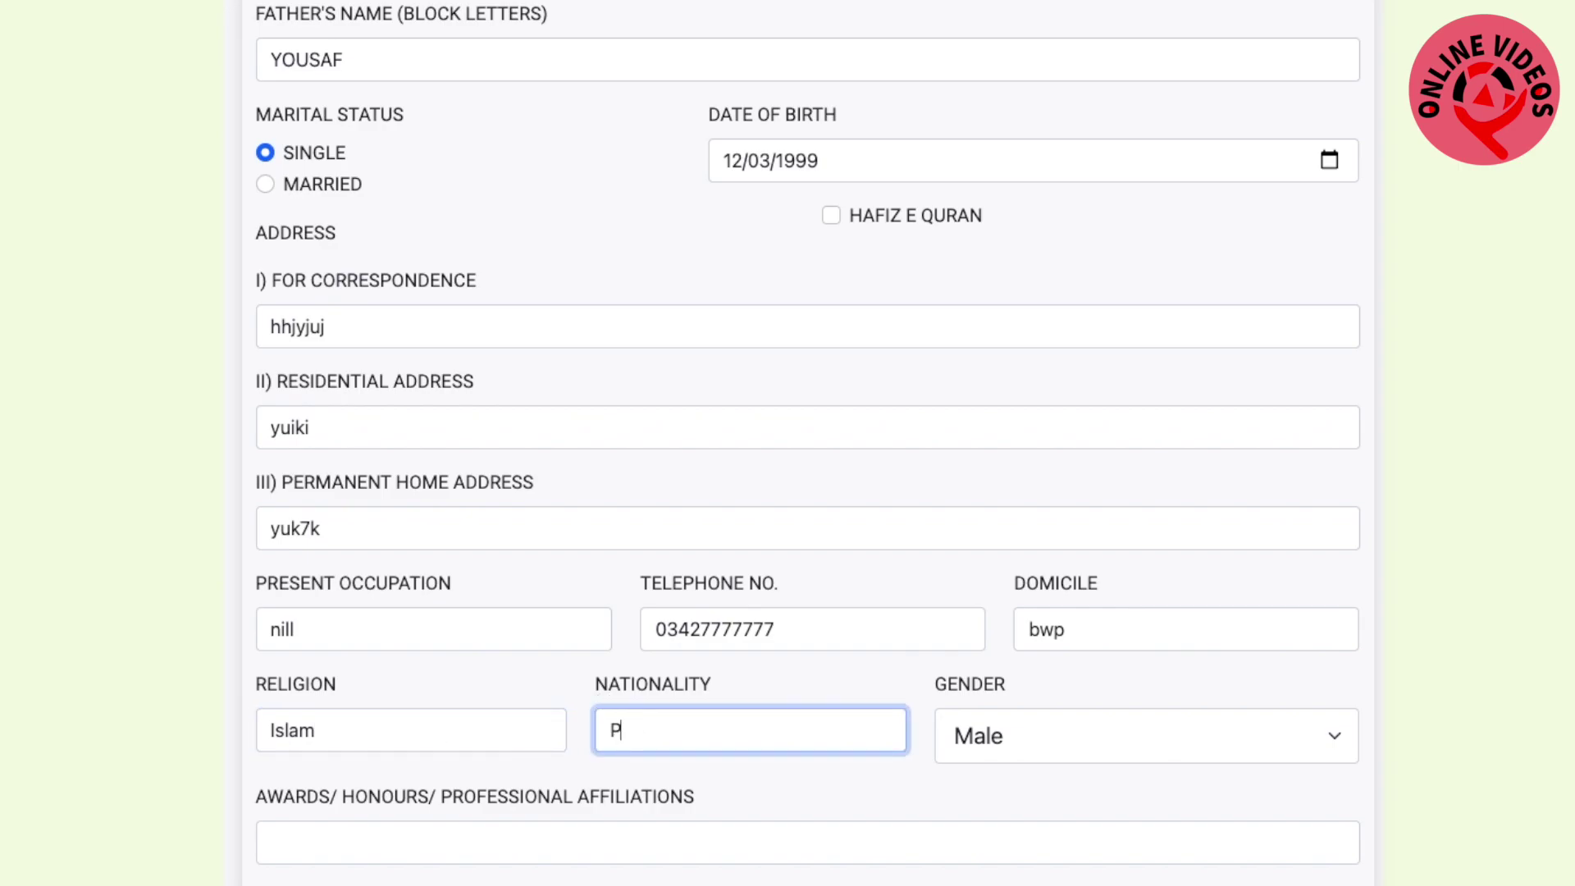
{"action": "type", "text": "akistan"}
{"action": "scroll", "coordinate": [906, 788], "scroll_direction": "down", "scroll_amount": 1}
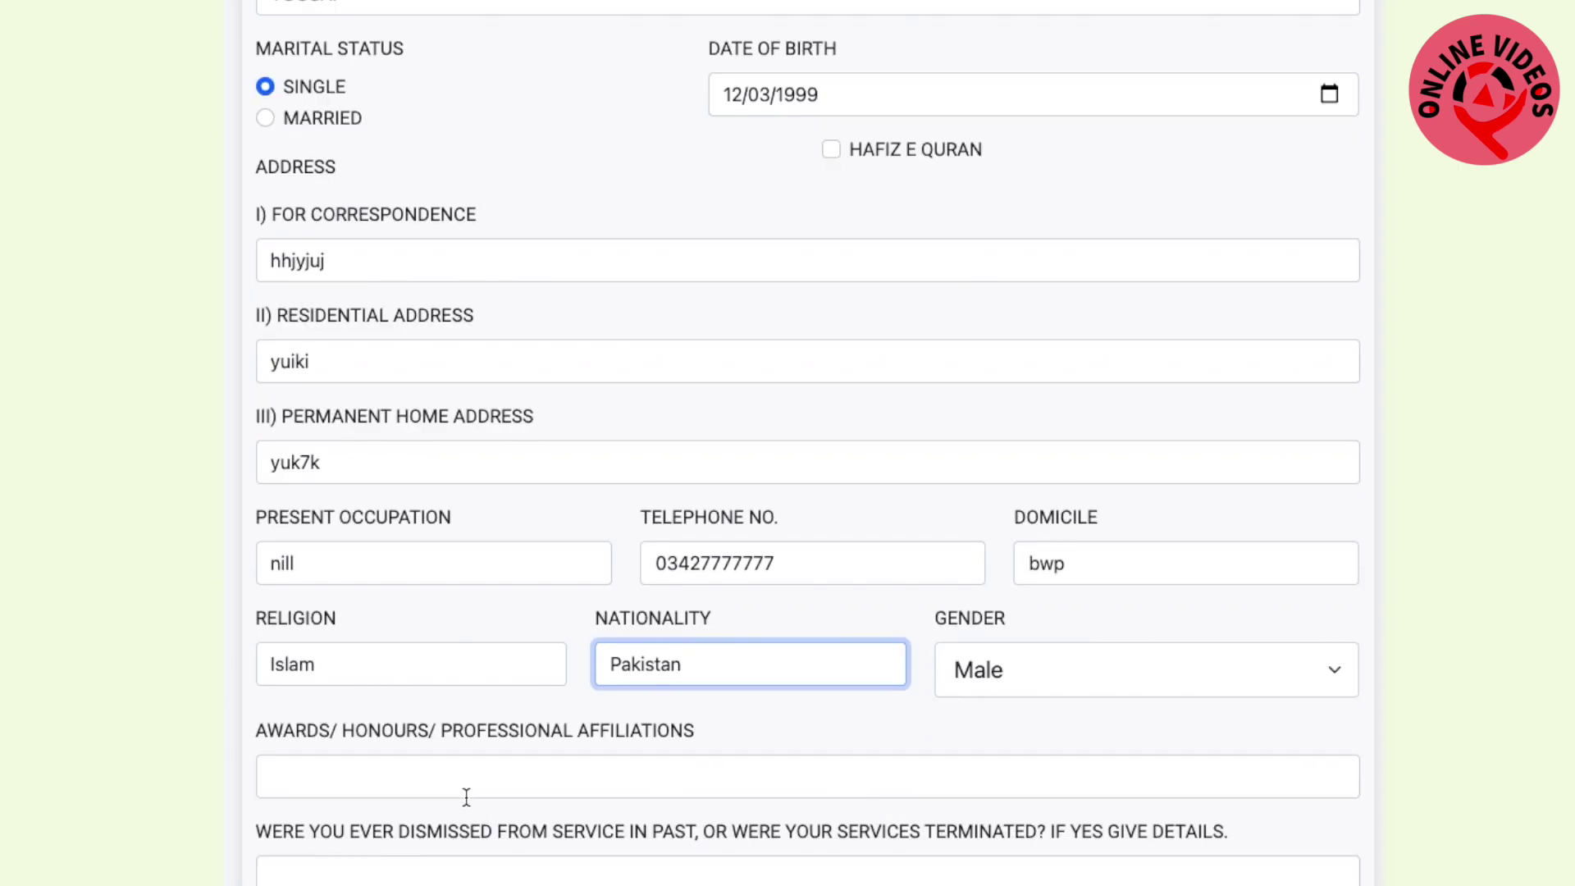
Answer nil for awards, dismissal, bond condition and bond fulfilment date
{"action": "scroll", "coordinate": [574, 783], "scroll_direction": "down", "scroll_amount": 1}
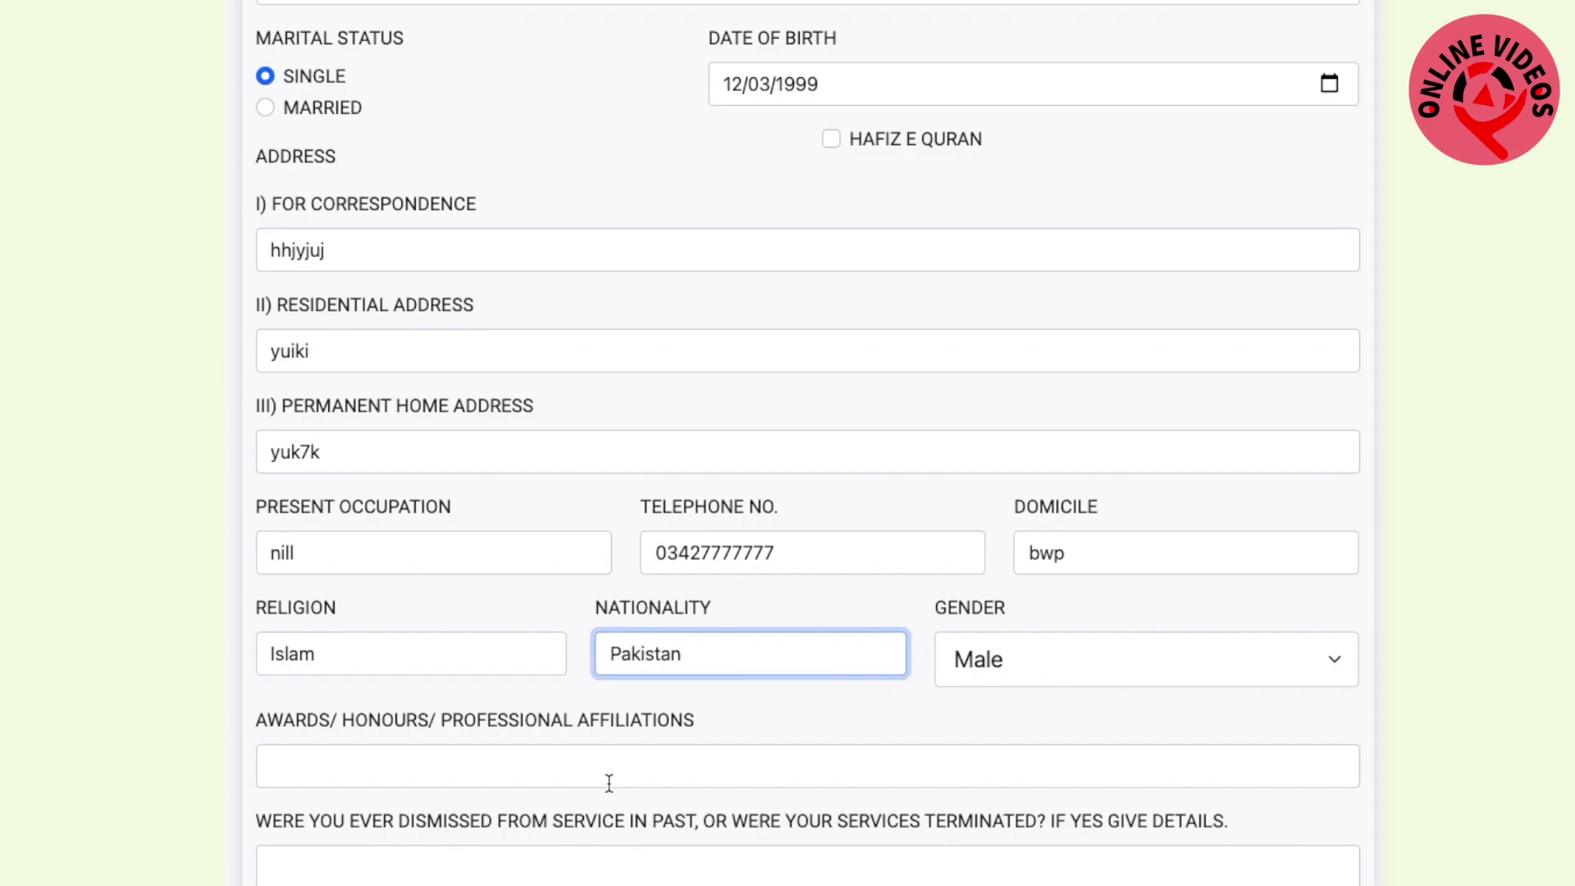
{"action": "scroll", "coordinate": [686, 753], "scroll_direction": "down", "scroll_amount": 3}
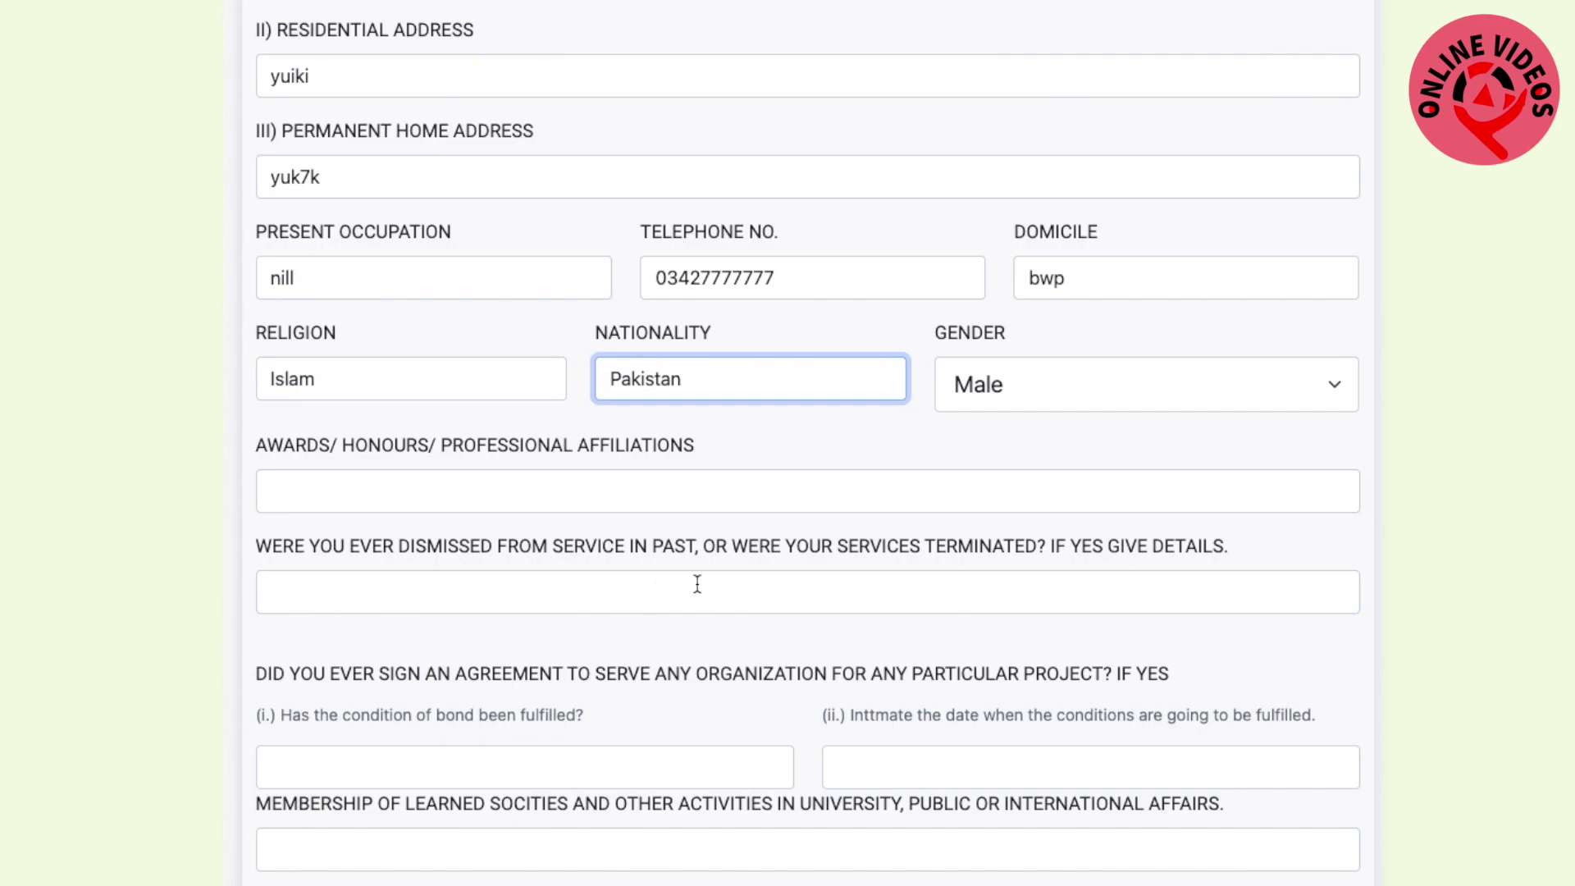
{"action": "left_click", "coordinate": [478, 486]}
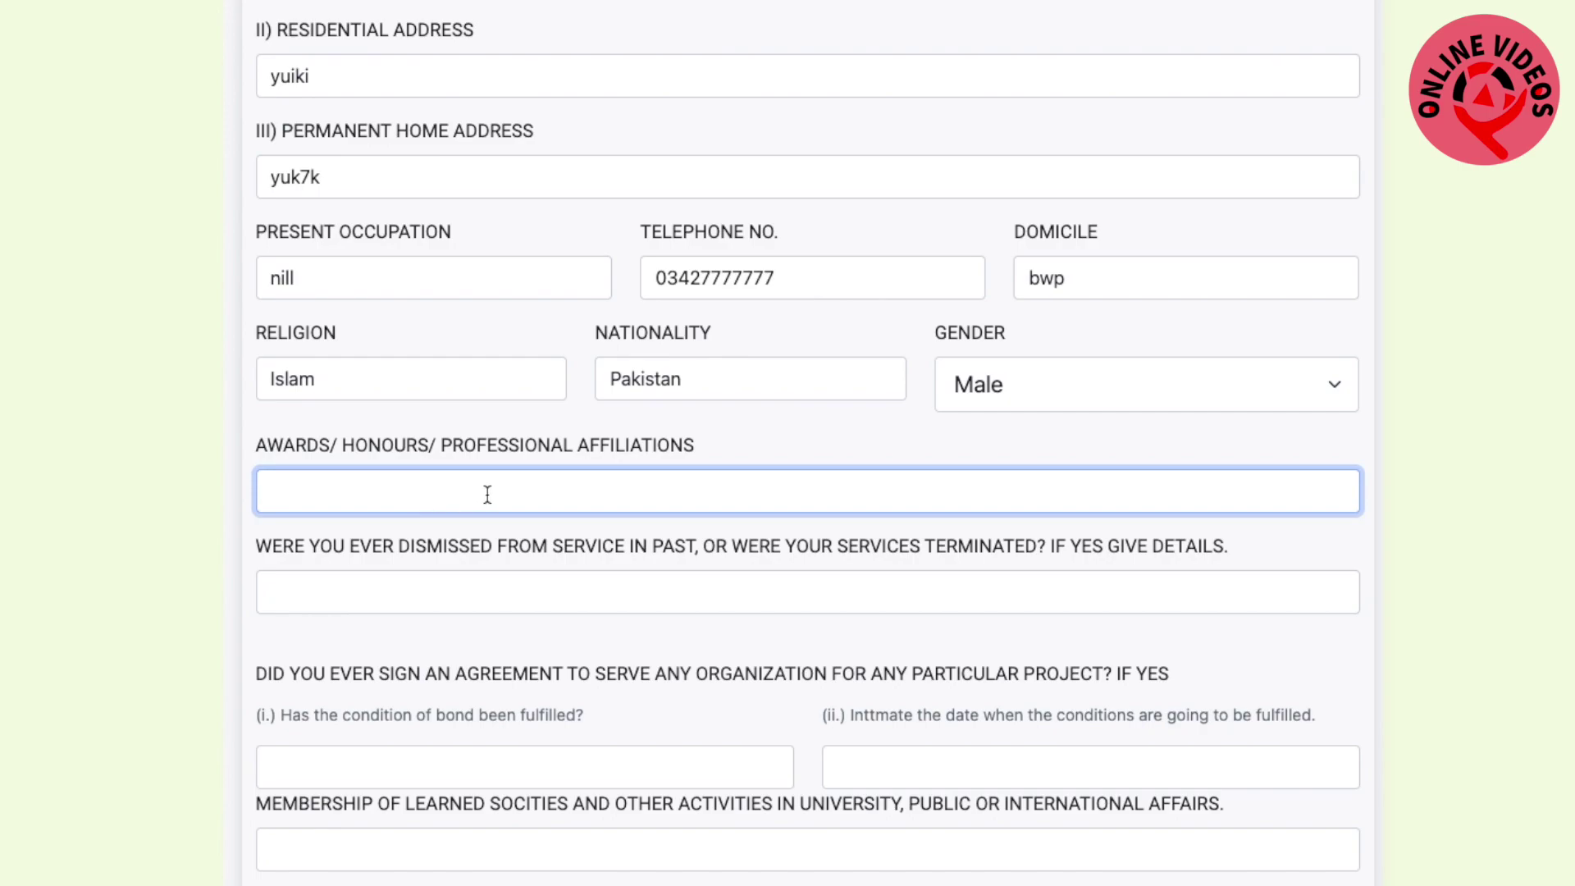
{"action": "type", "text": "nil"}
{"action": "left_click", "coordinate": [465, 586]}
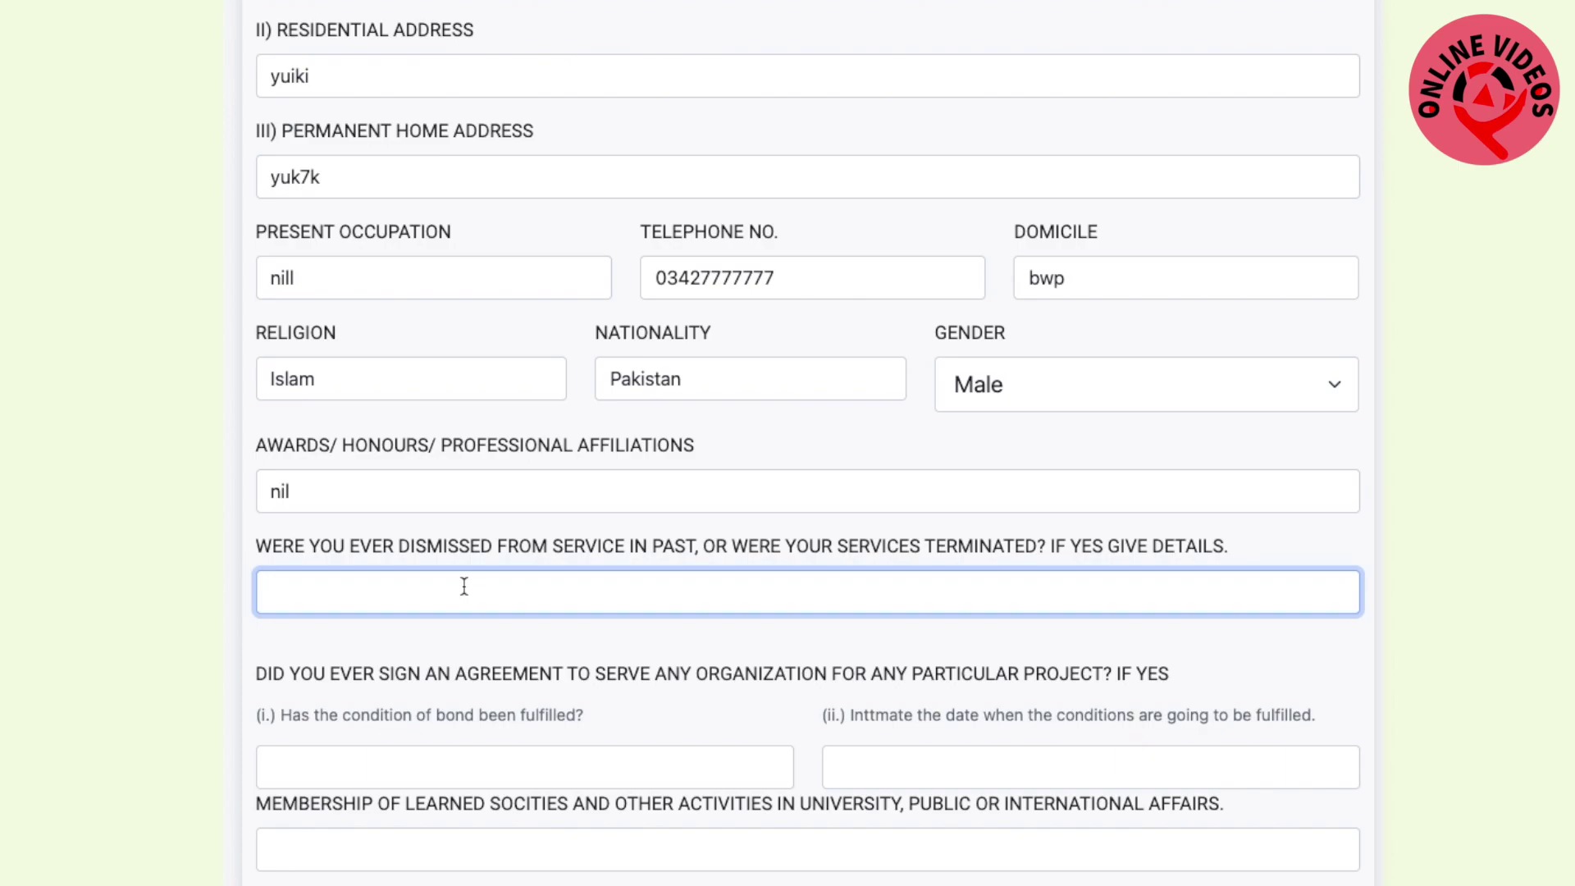
{"action": "type", "text": "nil"}
{"action": "scroll", "coordinate": [391, 698], "scroll_direction": "down", "scroll_amount": 1}
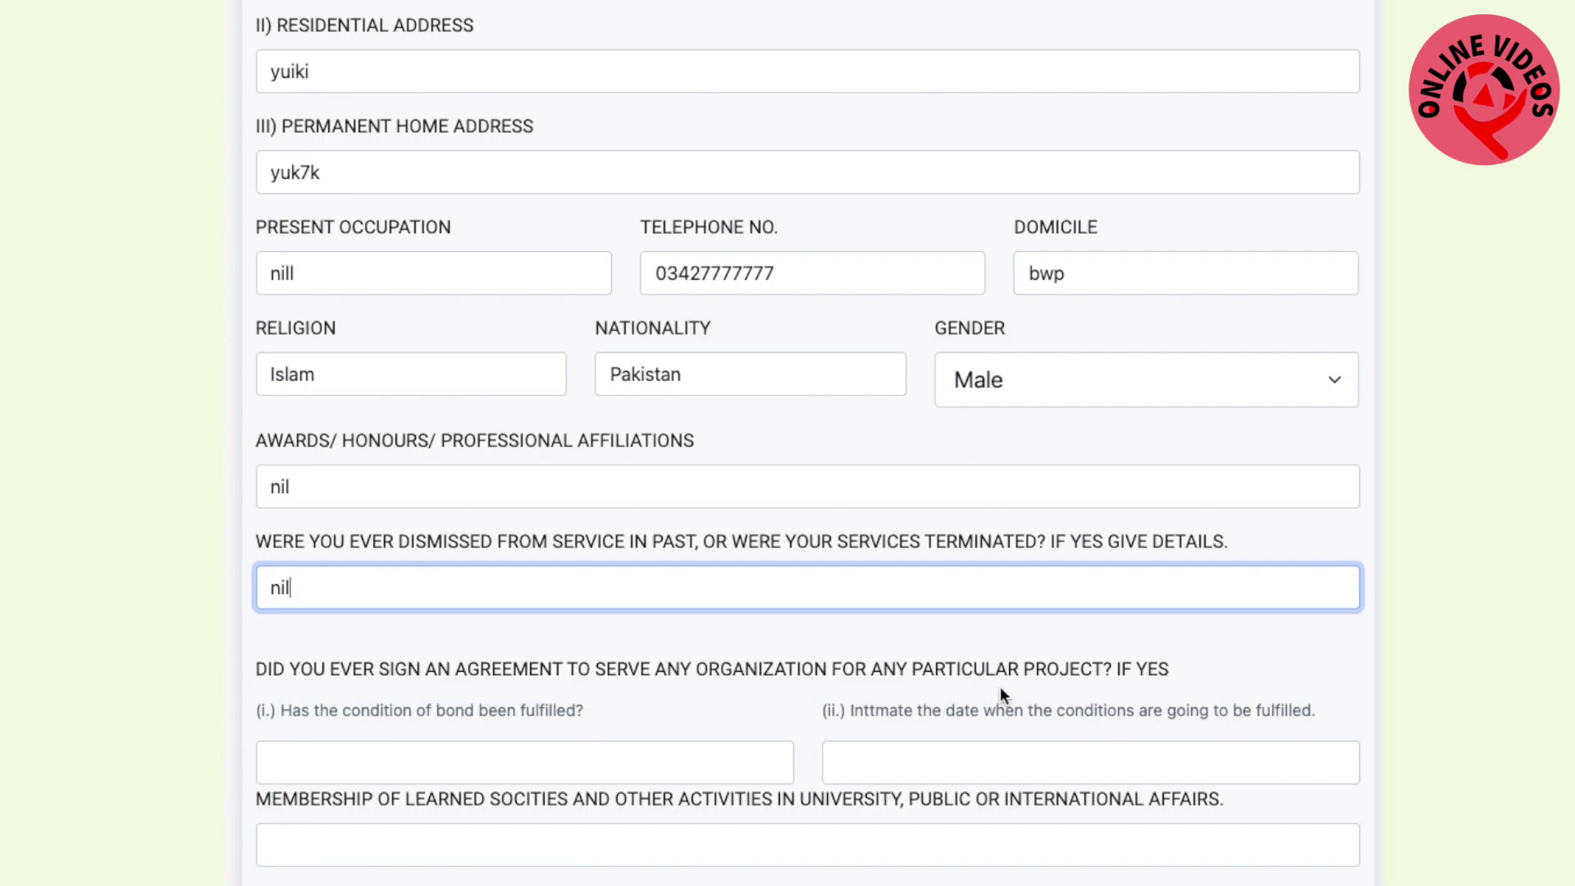
{"action": "left_click", "coordinate": [412, 765]}
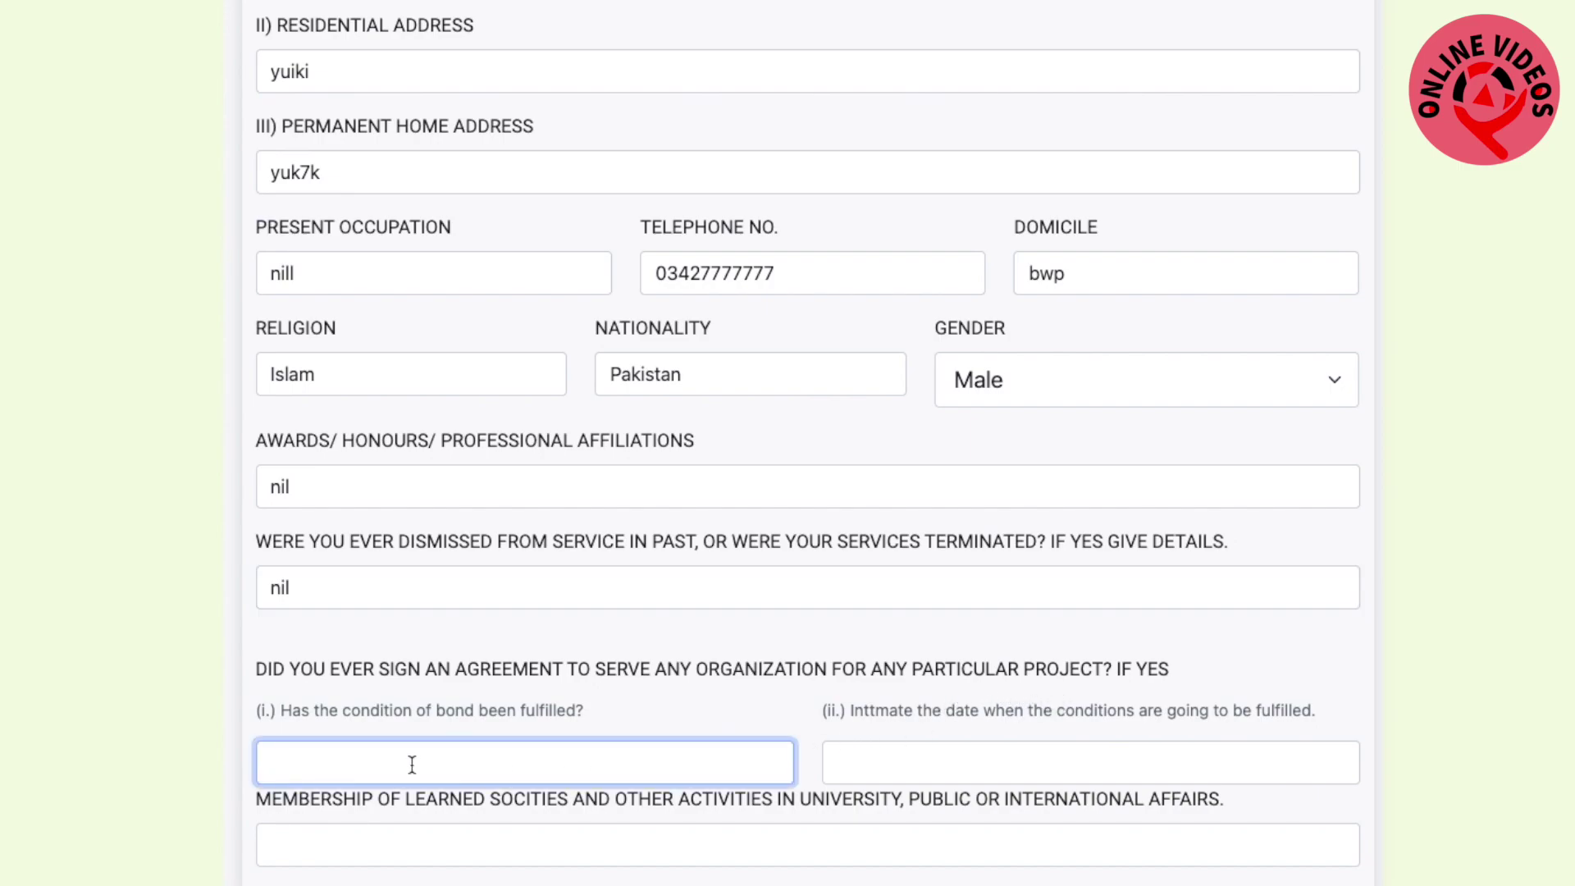
{"action": "type", "text": "nil"}
{"action": "left_click", "coordinate": [876, 763]}
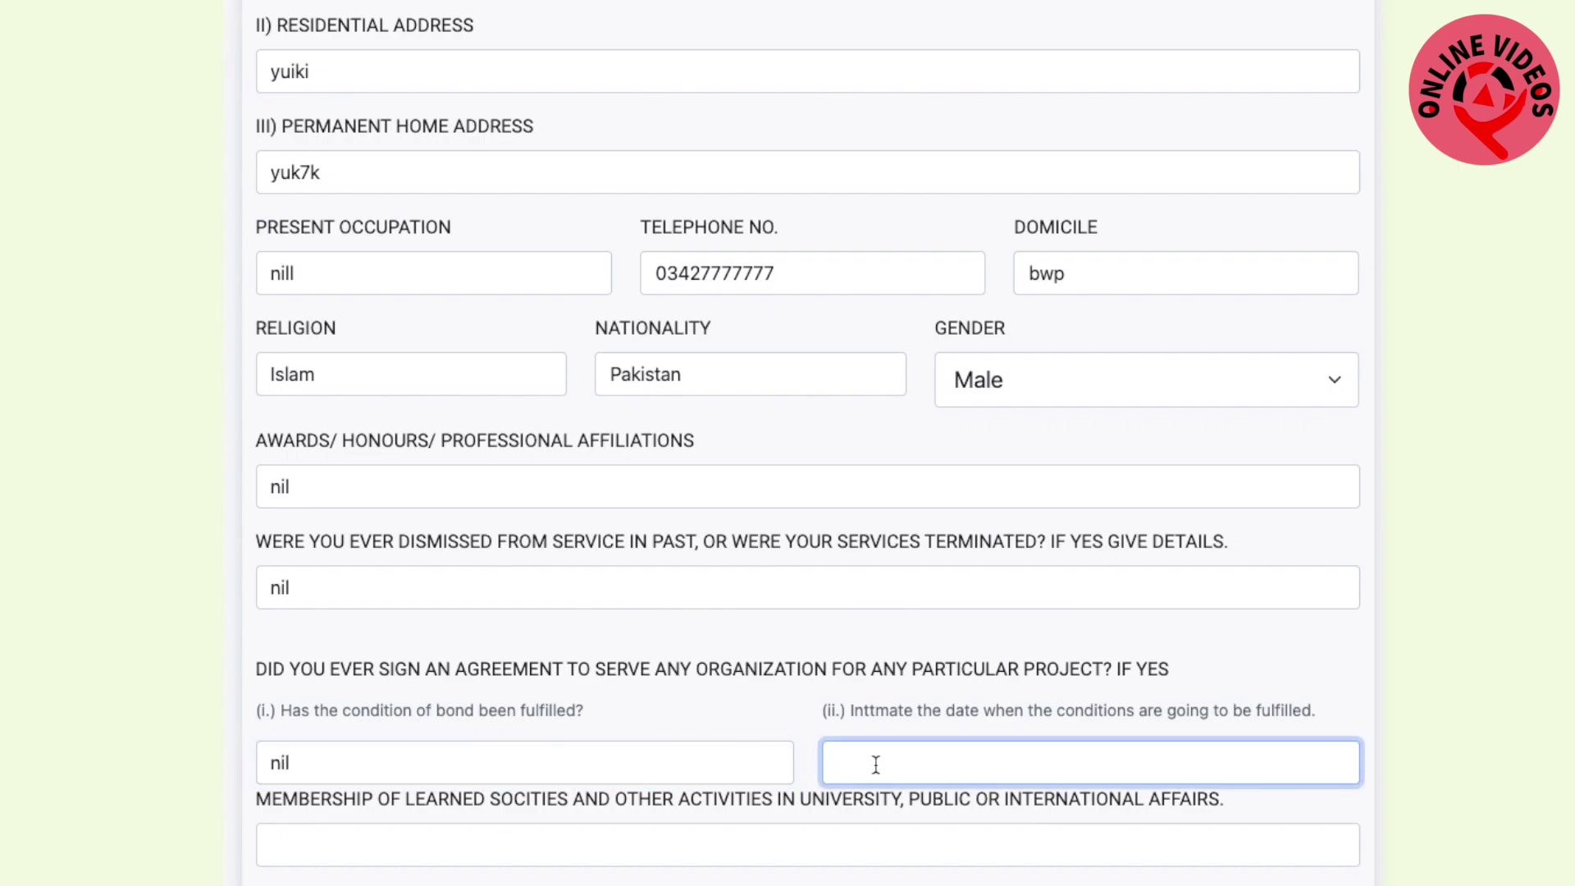
{"action": "type", "text": "nil"}
Answer nil for memberships and other relevant facts
{"action": "scroll", "coordinate": [742, 812], "scroll_direction": "down", "scroll_amount": 2}
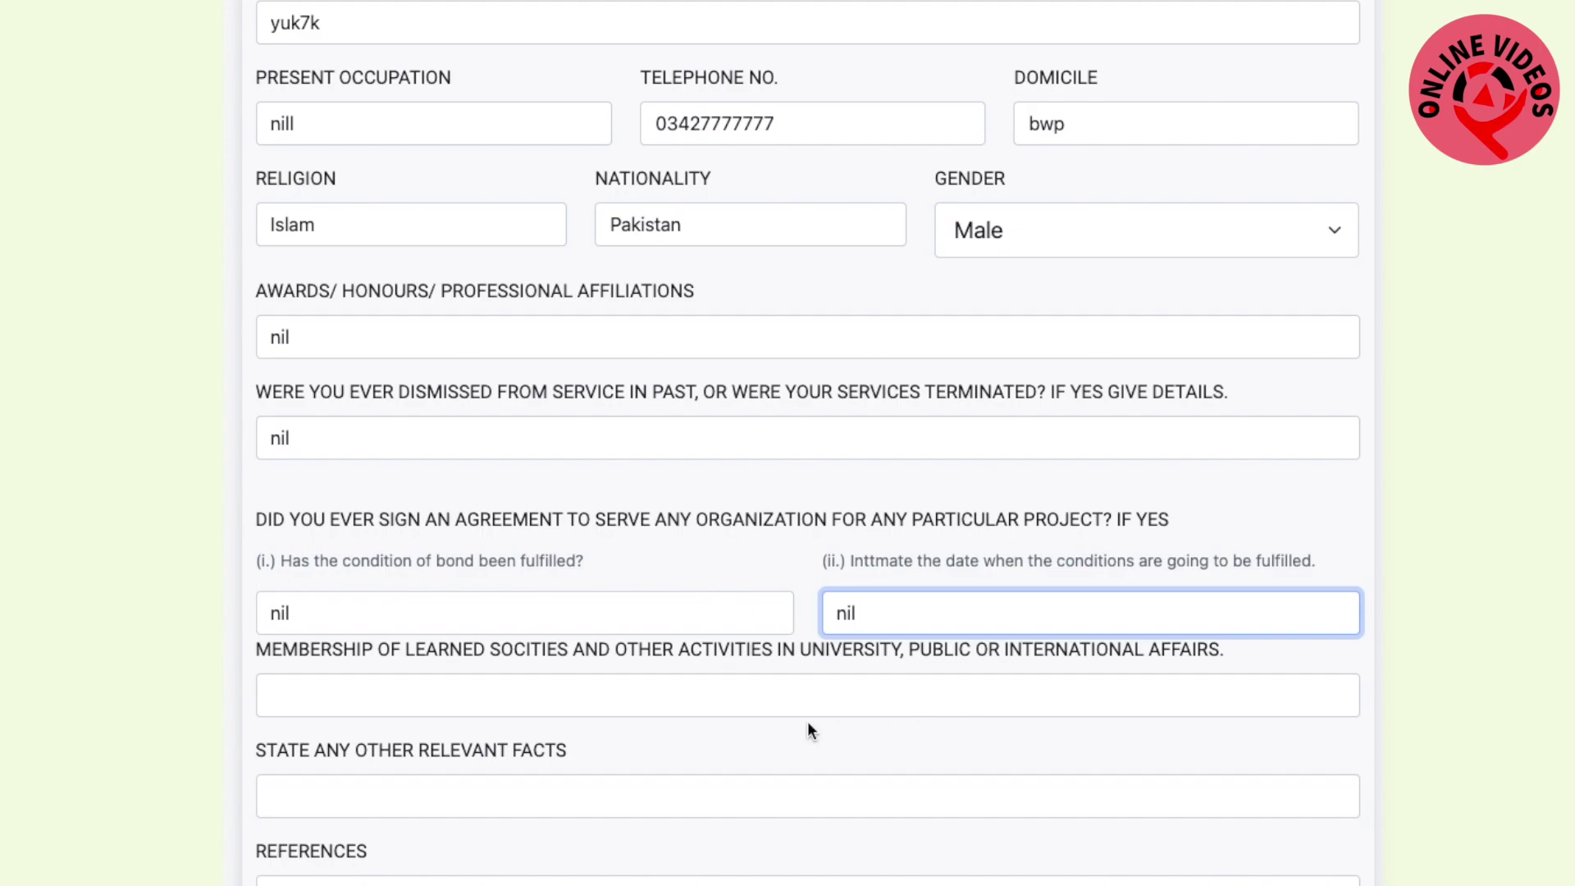
{"action": "left_click", "coordinate": [516, 701]}
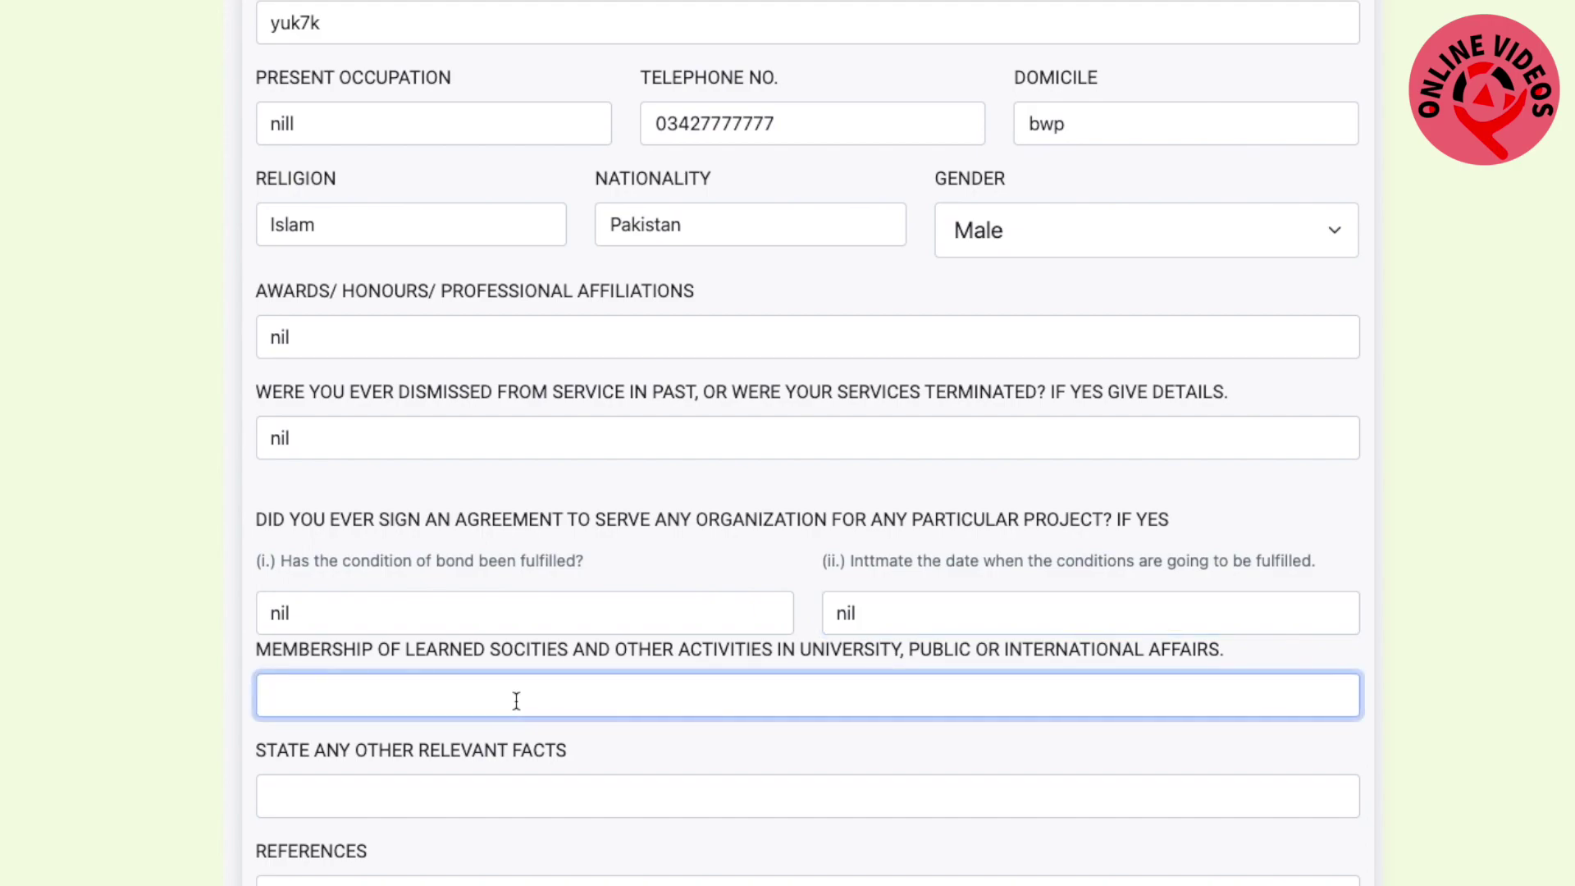
{"action": "type", "text": "nil"}
{"action": "scroll", "coordinate": [529, 674], "scroll_direction": "down", "scroll_amount": 2}
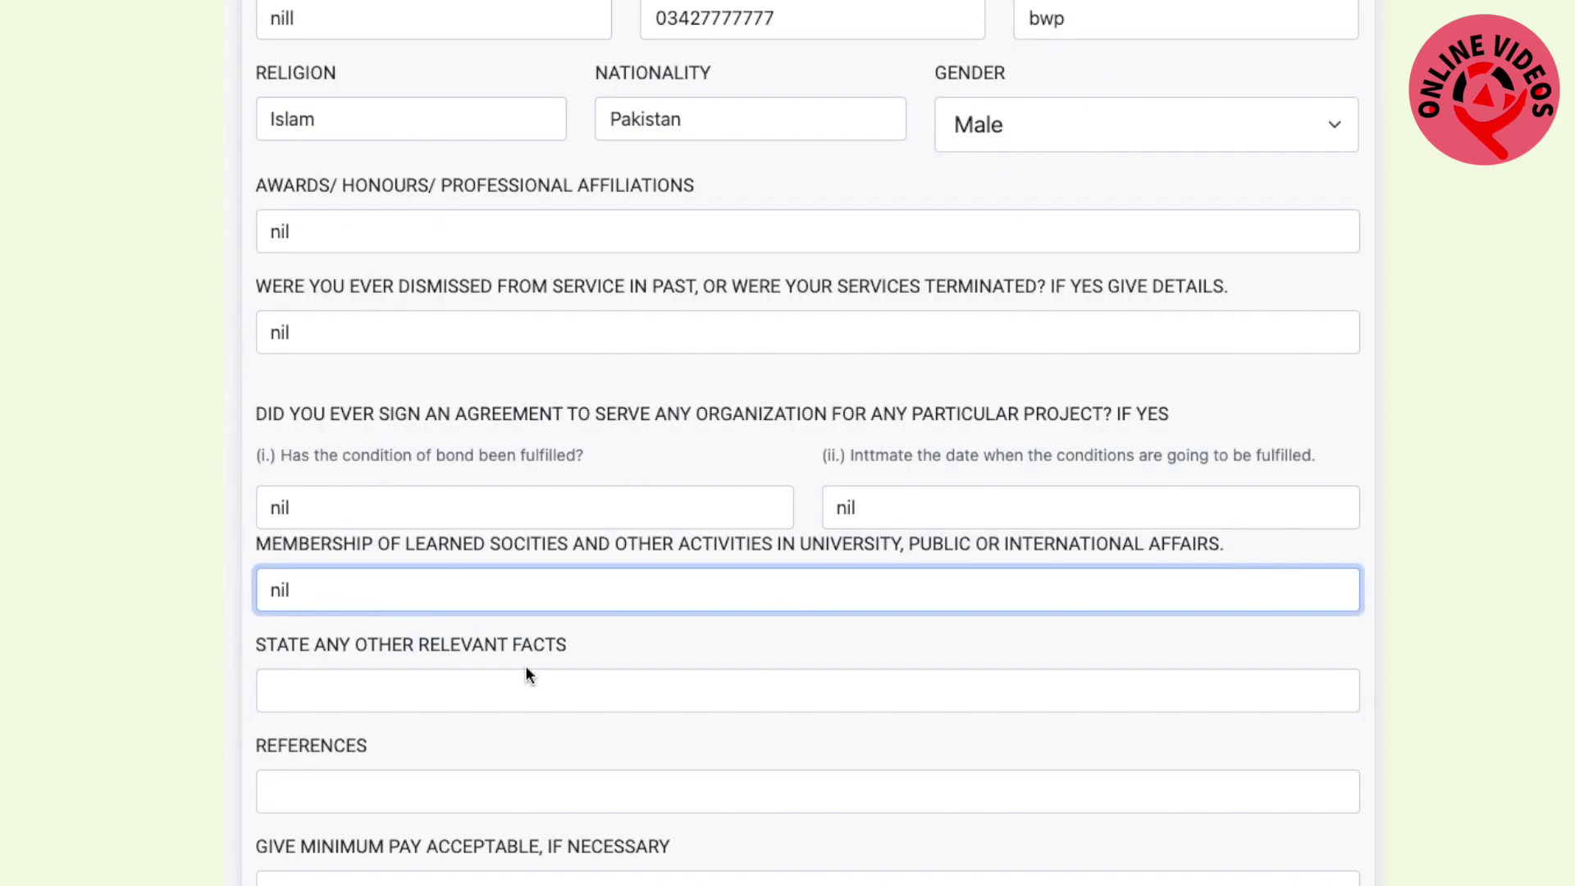
{"action": "left_click", "coordinate": [359, 690]}
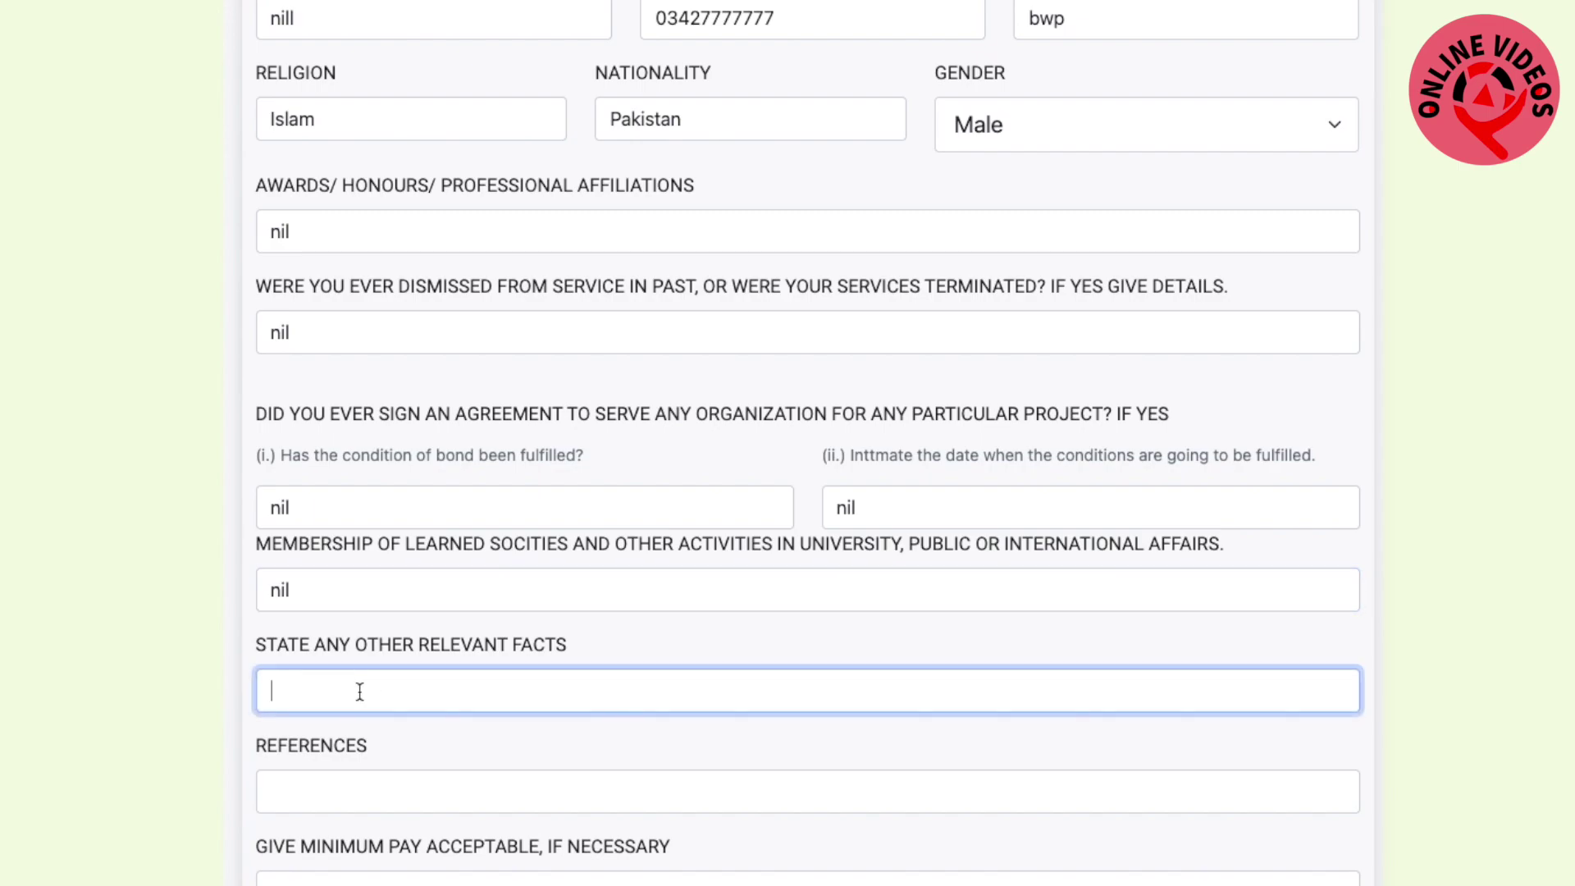
{"action": "type", "text": "nil"}
{"action": "left_click", "coordinate": [345, 791]}
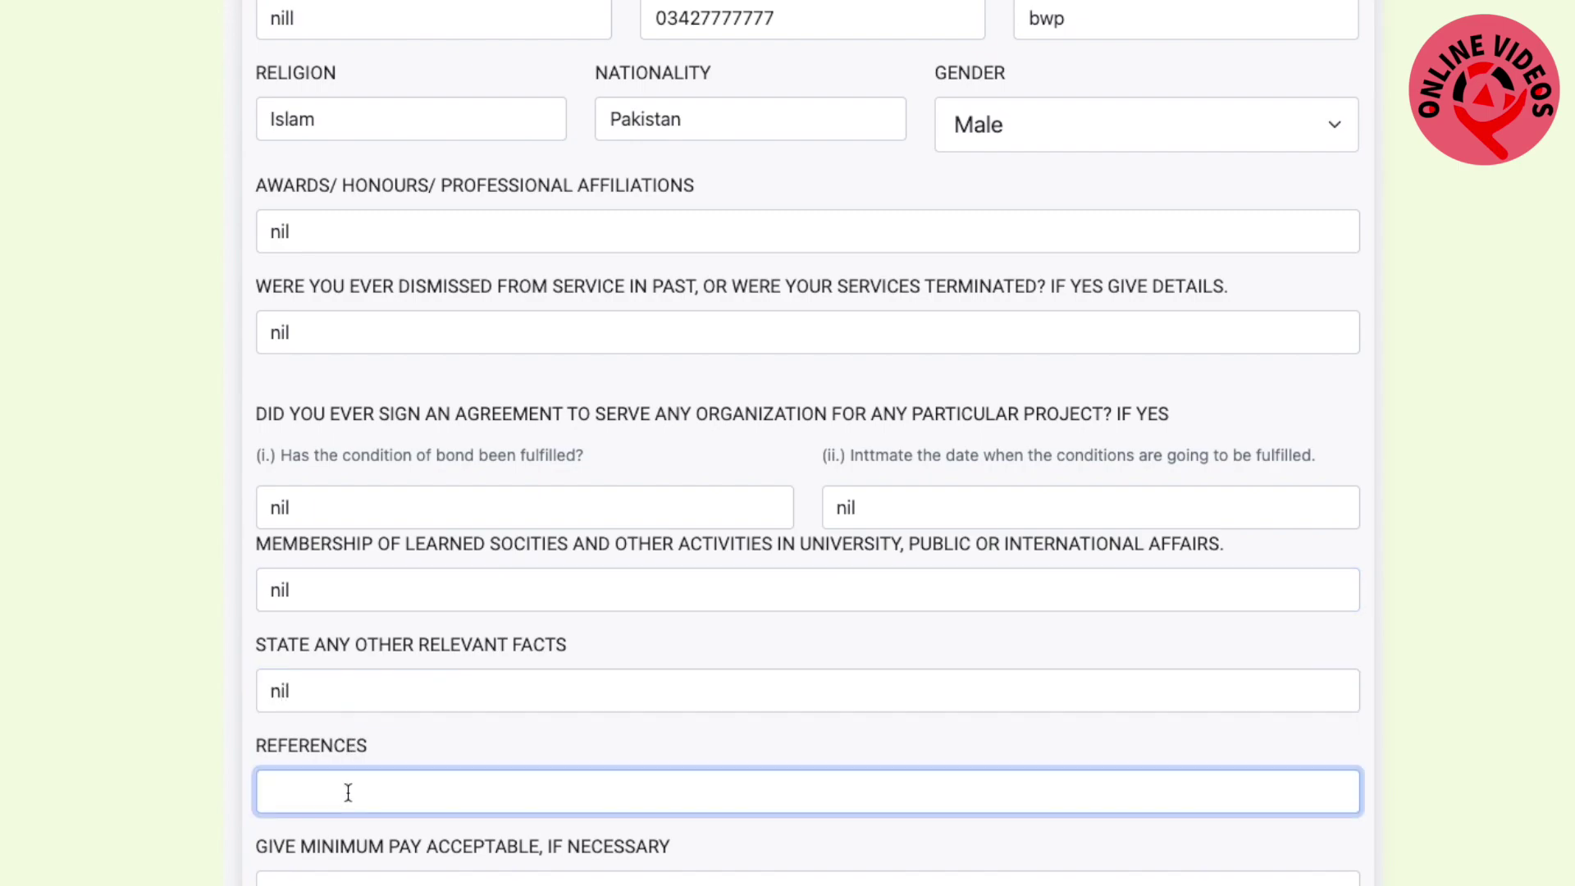
Answer nil for references and set the minimum acceptable pay to 30,000
{"action": "scroll", "coordinate": [370, 732], "scroll_direction": "down", "scroll_amount": 3}
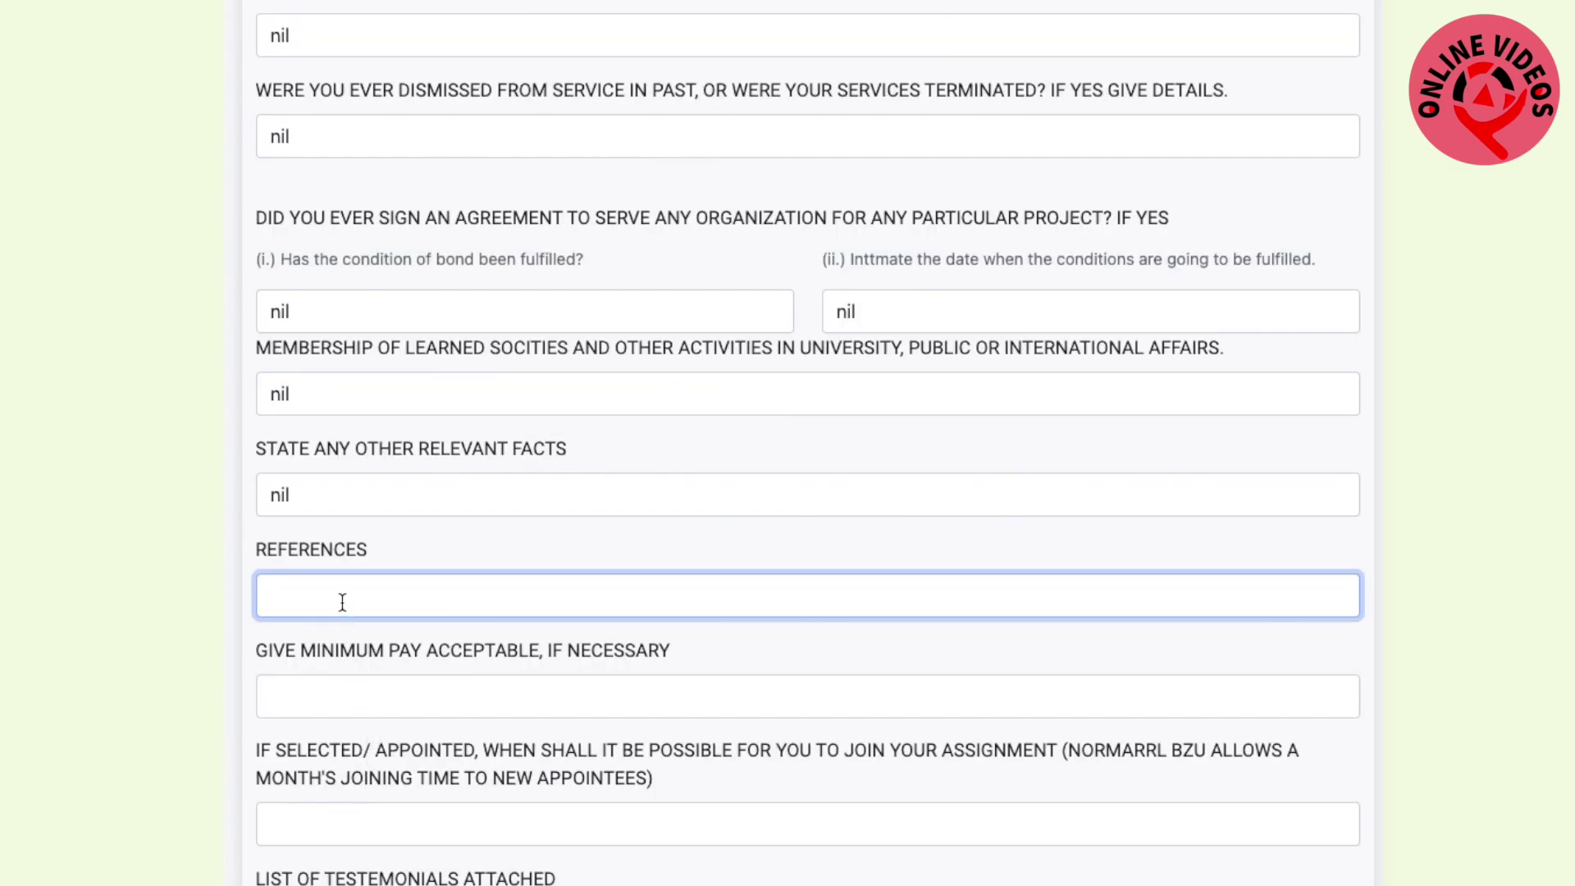
{"action": "type", "text": "nil"}
{"action": "left_click", "coordinate": [339, 694]}
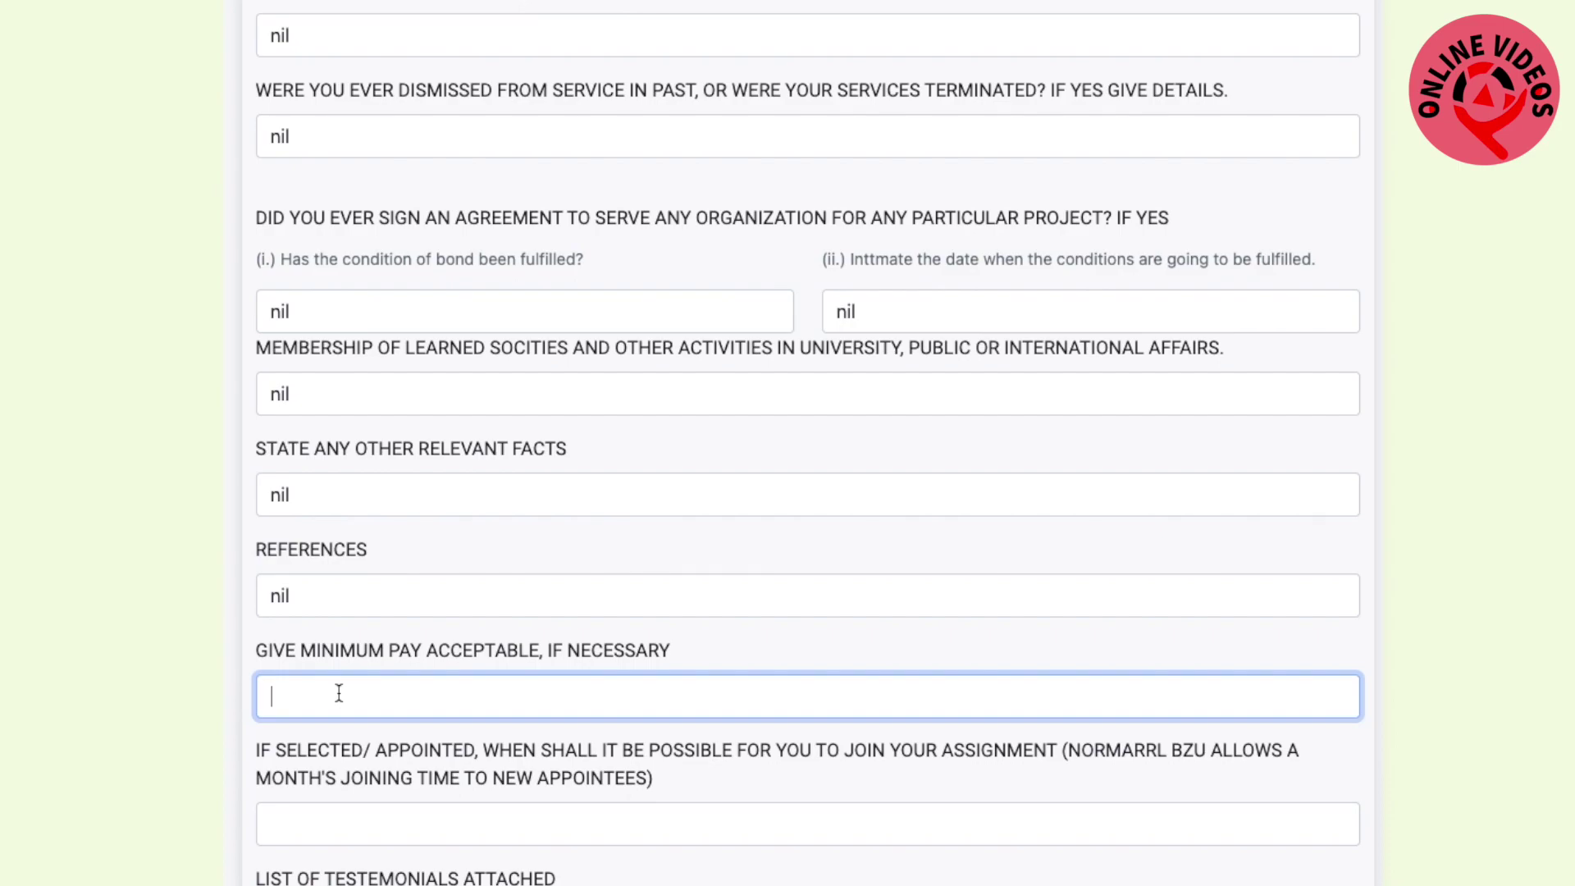
{"action": "type", "text": "30,000"}
Answer yes for joining time and testimonials, then certify the form information is correct
{"action": "scroll", "coordinate": [435, 693], "scroll_direction": "down", "scroll_amount": 1}
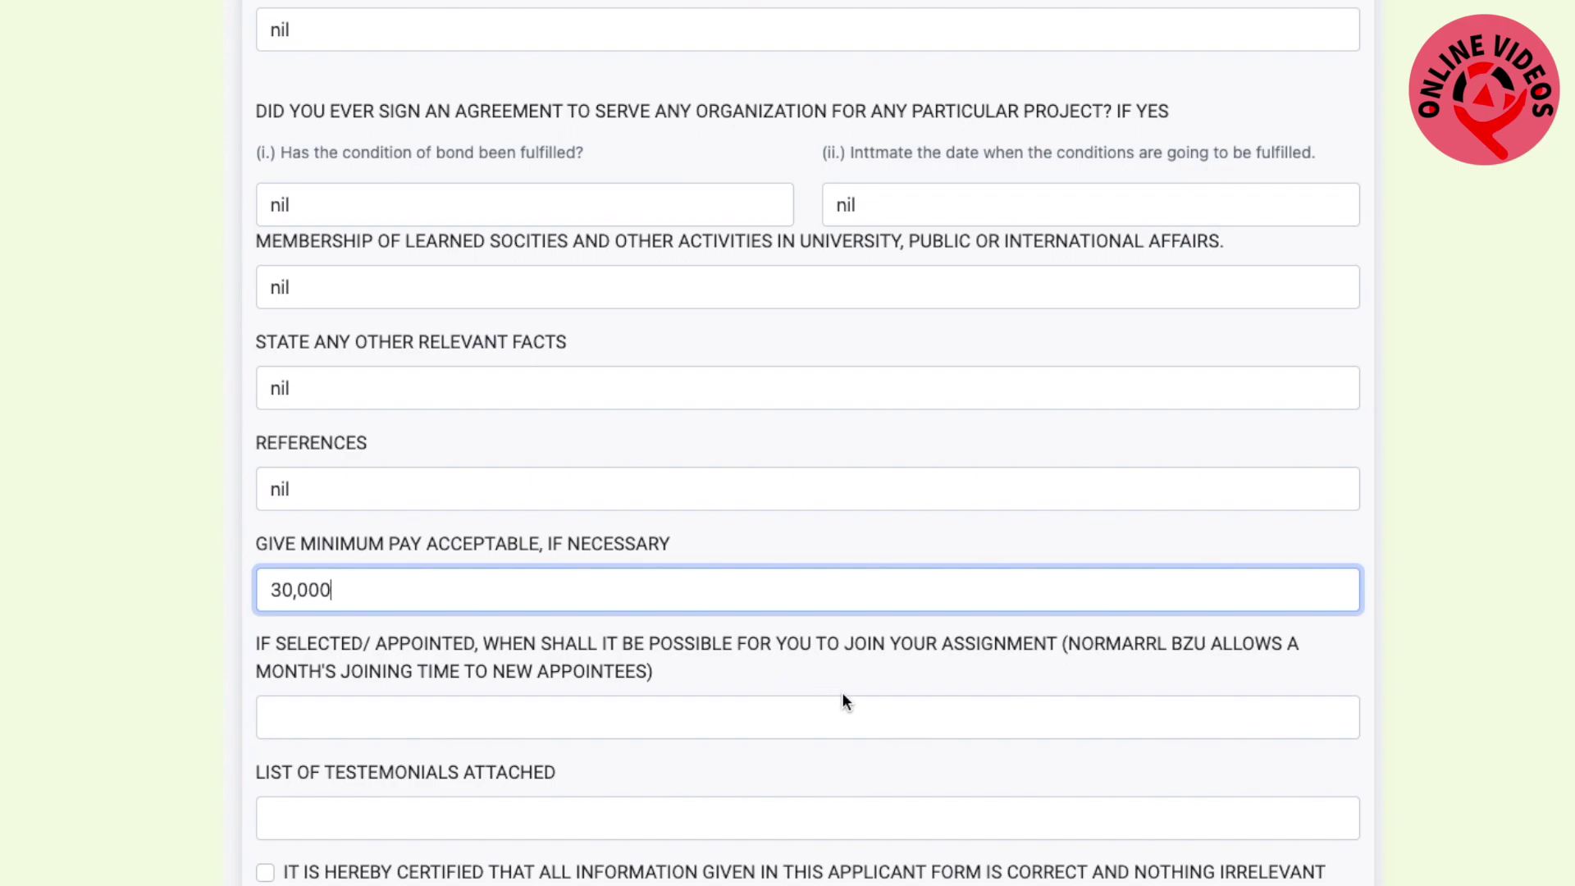
{"action": "left_click", "coordinate": [577, 726]}
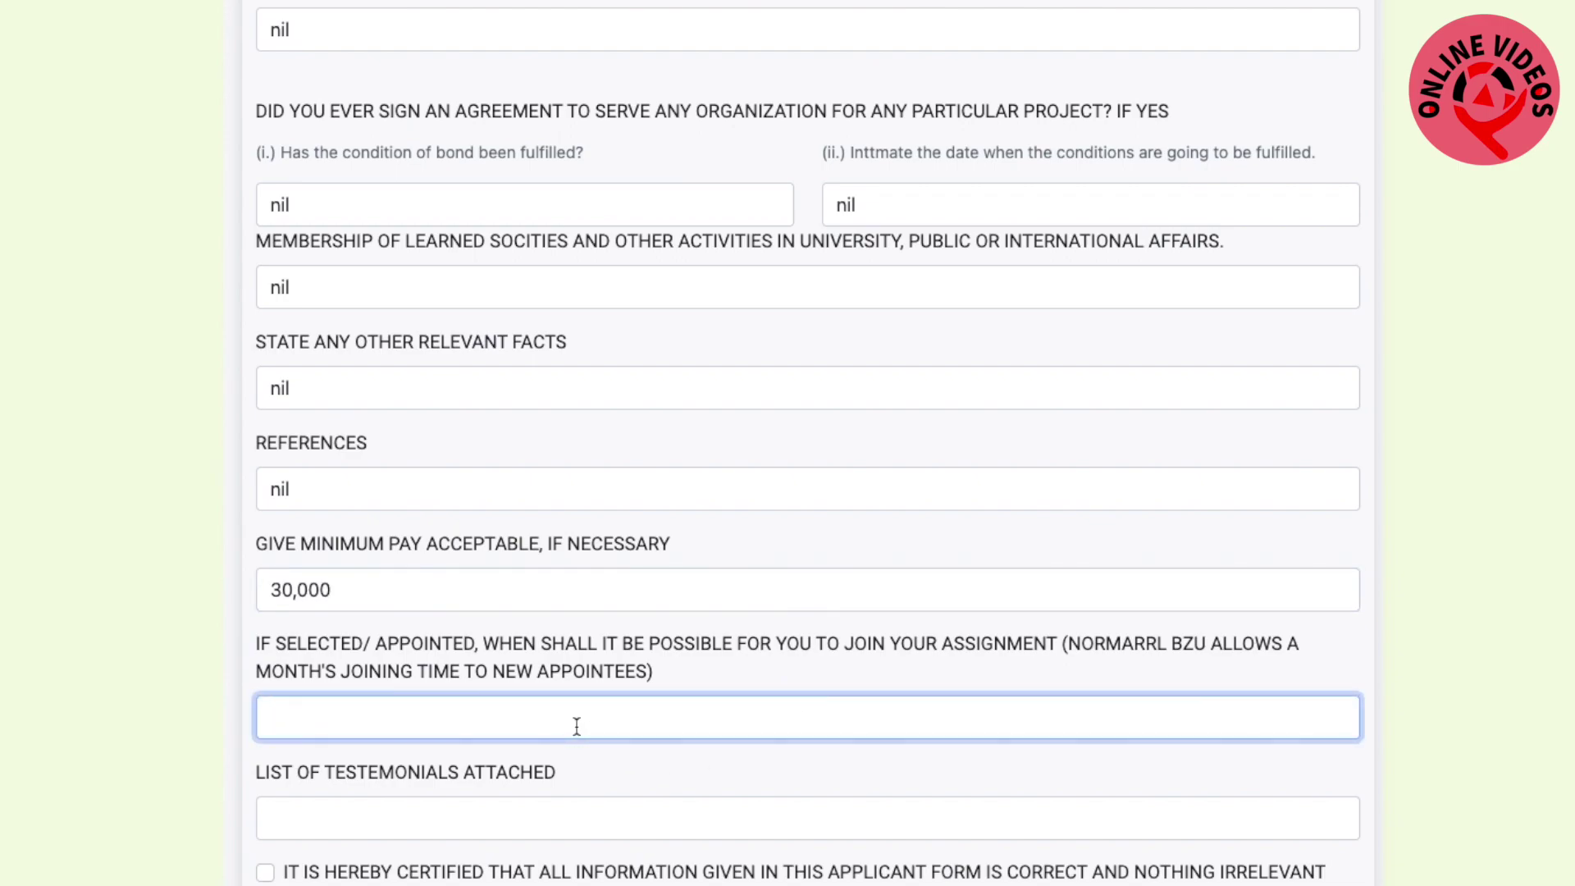
{"action": "type", "text": "yes"}
{"action": "scroll", "coordinate": [387, 820], "scroll_direction": "down", "scroll_amount": 1}
{"action": "left_click", "coordinate": [310, 761]}
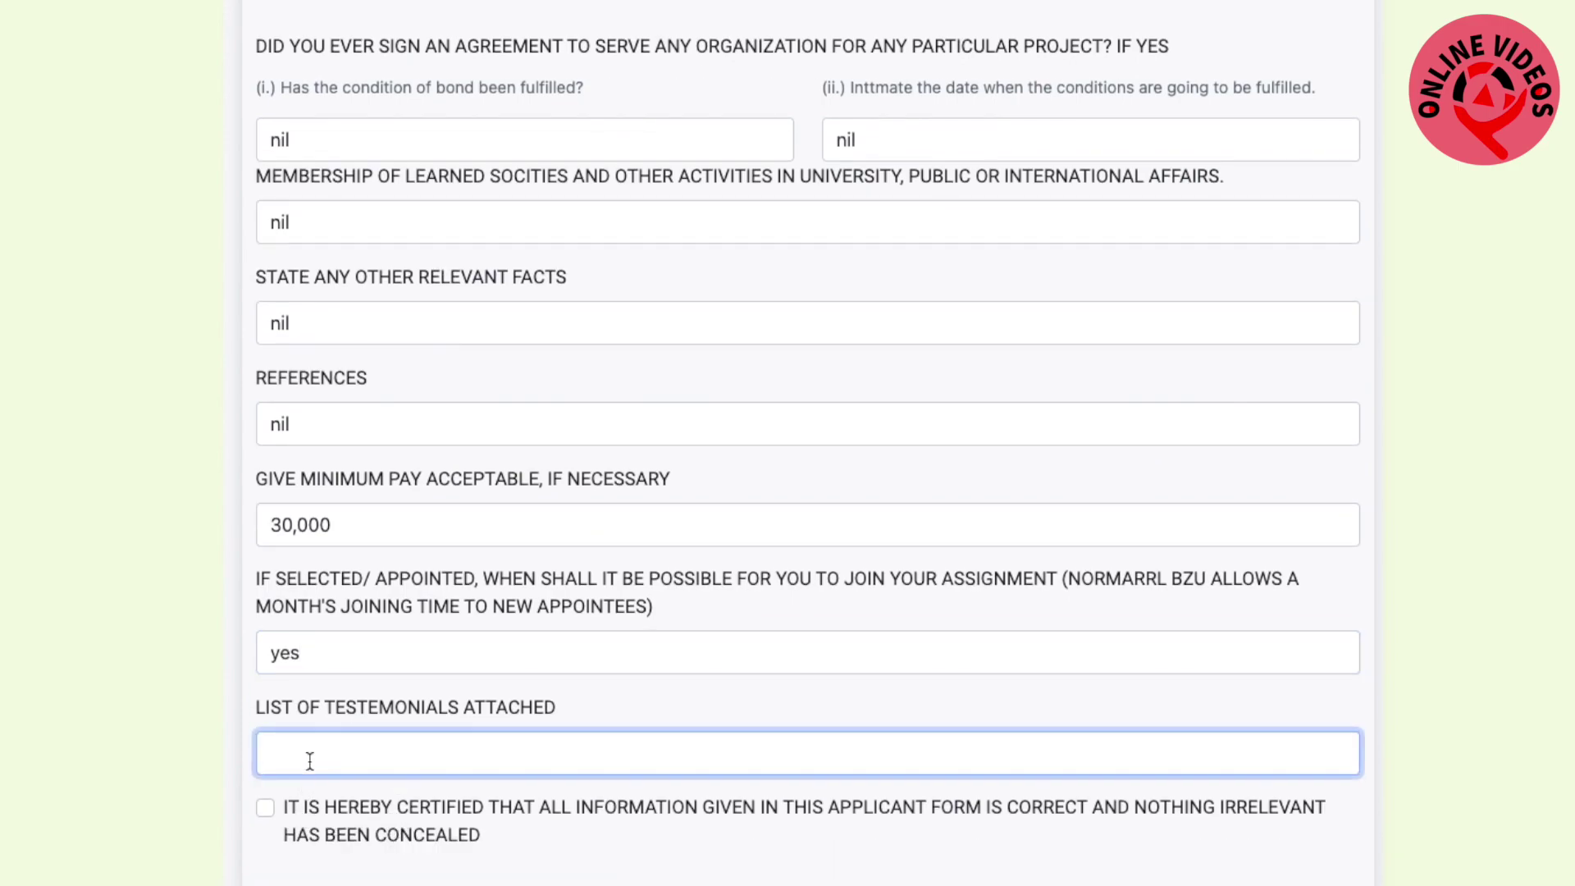
{"action": "type", "text": "yes"}
{"action": "left_click", "coordinate": [266, 808]}
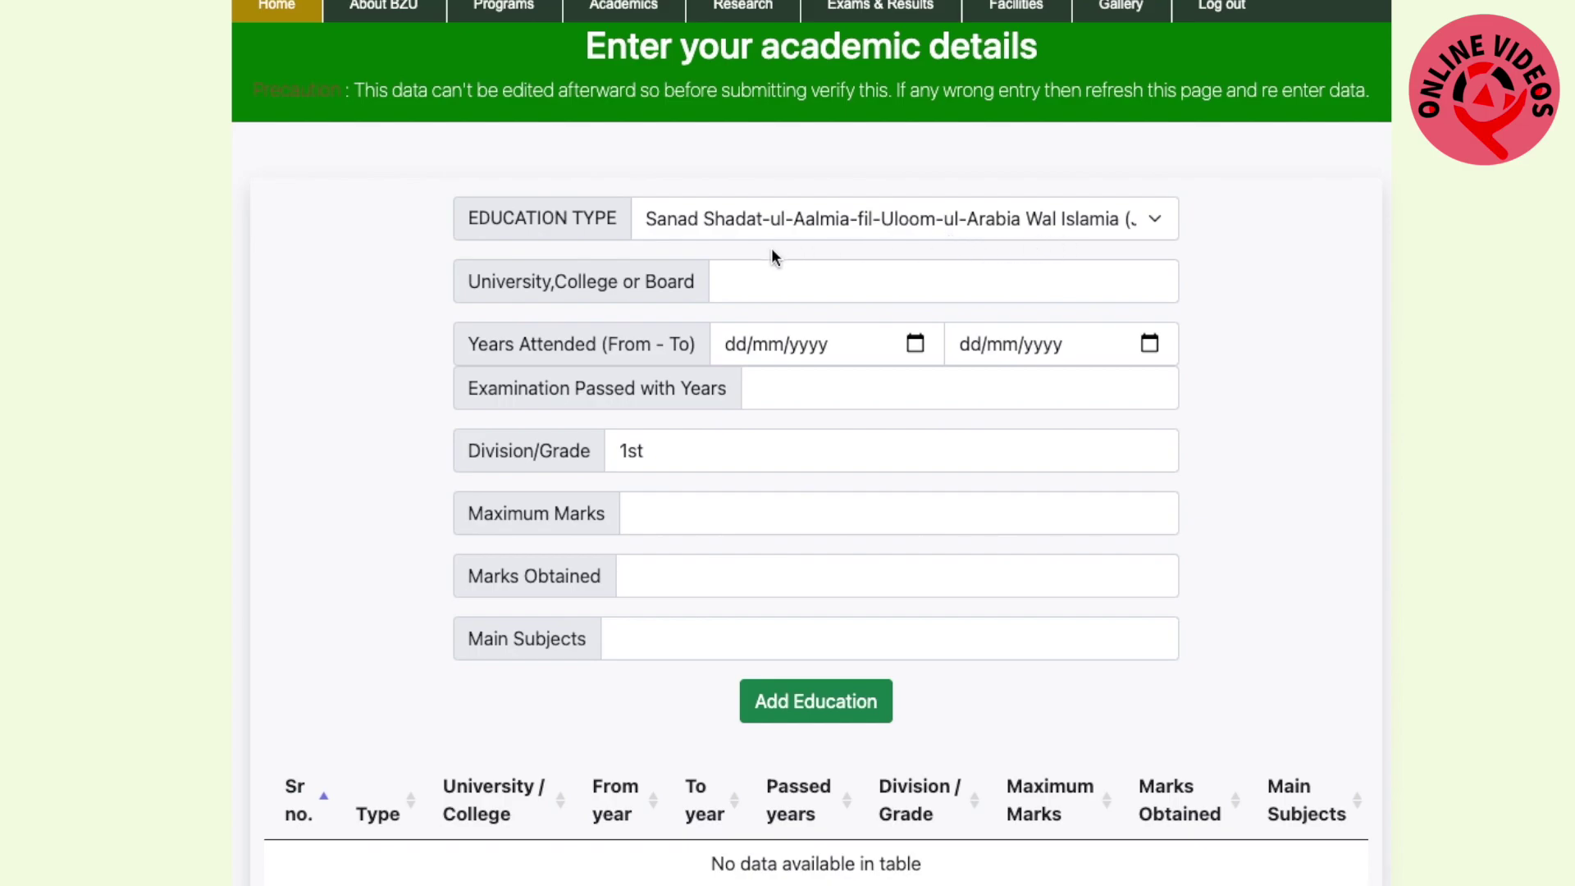
Choose Matric education type with board BISE MULTAN, attended 31/03/2009 to 12/12/2011
{"action": "left_click", "coordinate": [1155, 222]}
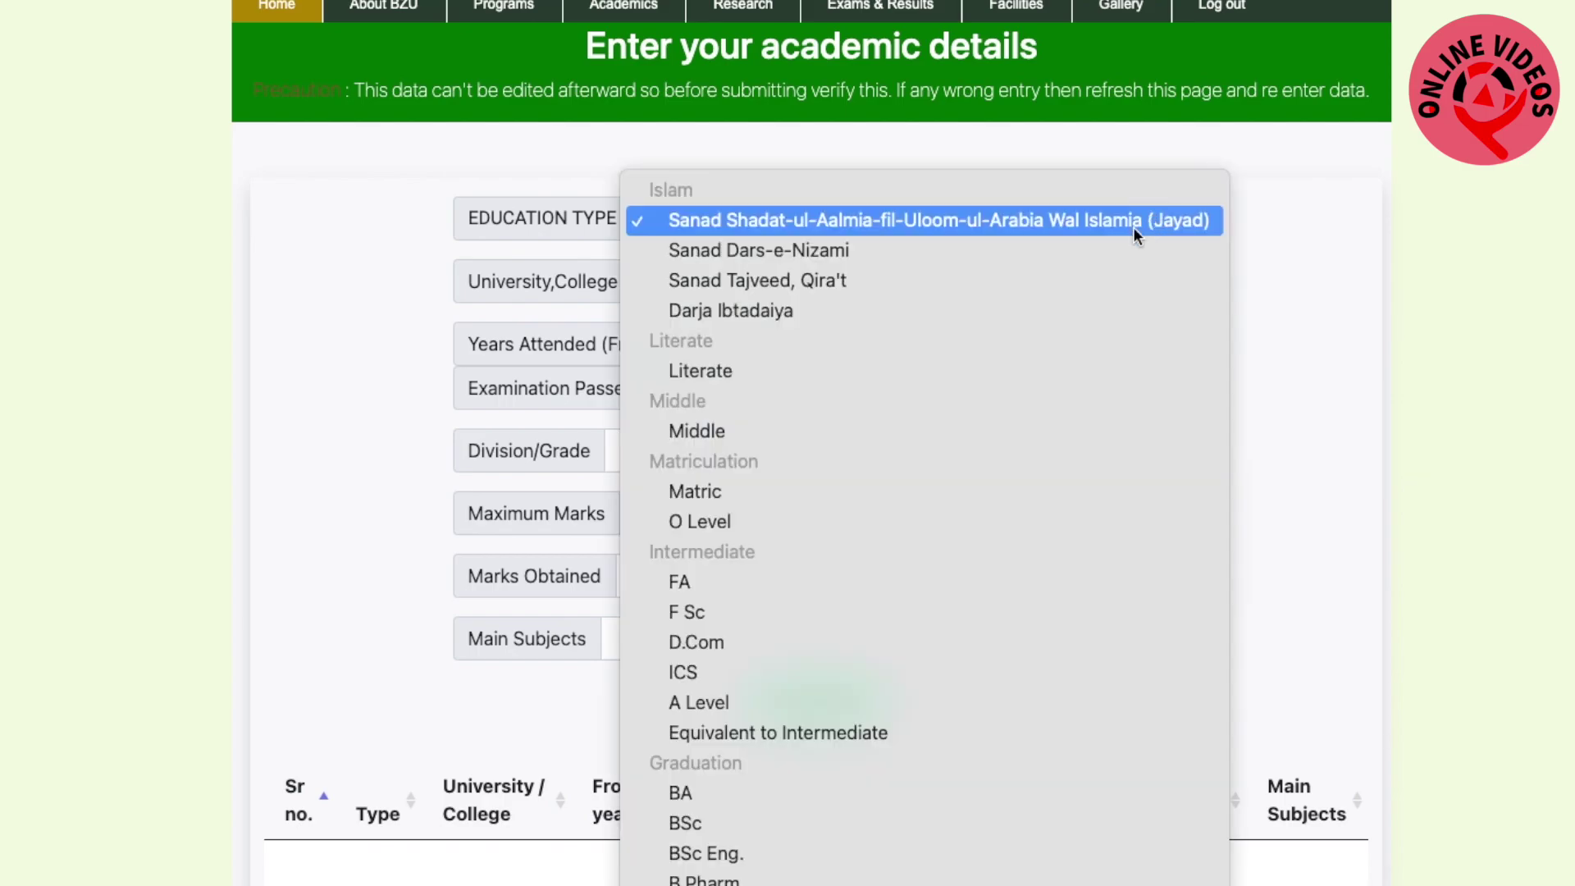
{"action": "left_click", "coordinate": [689, 494]}
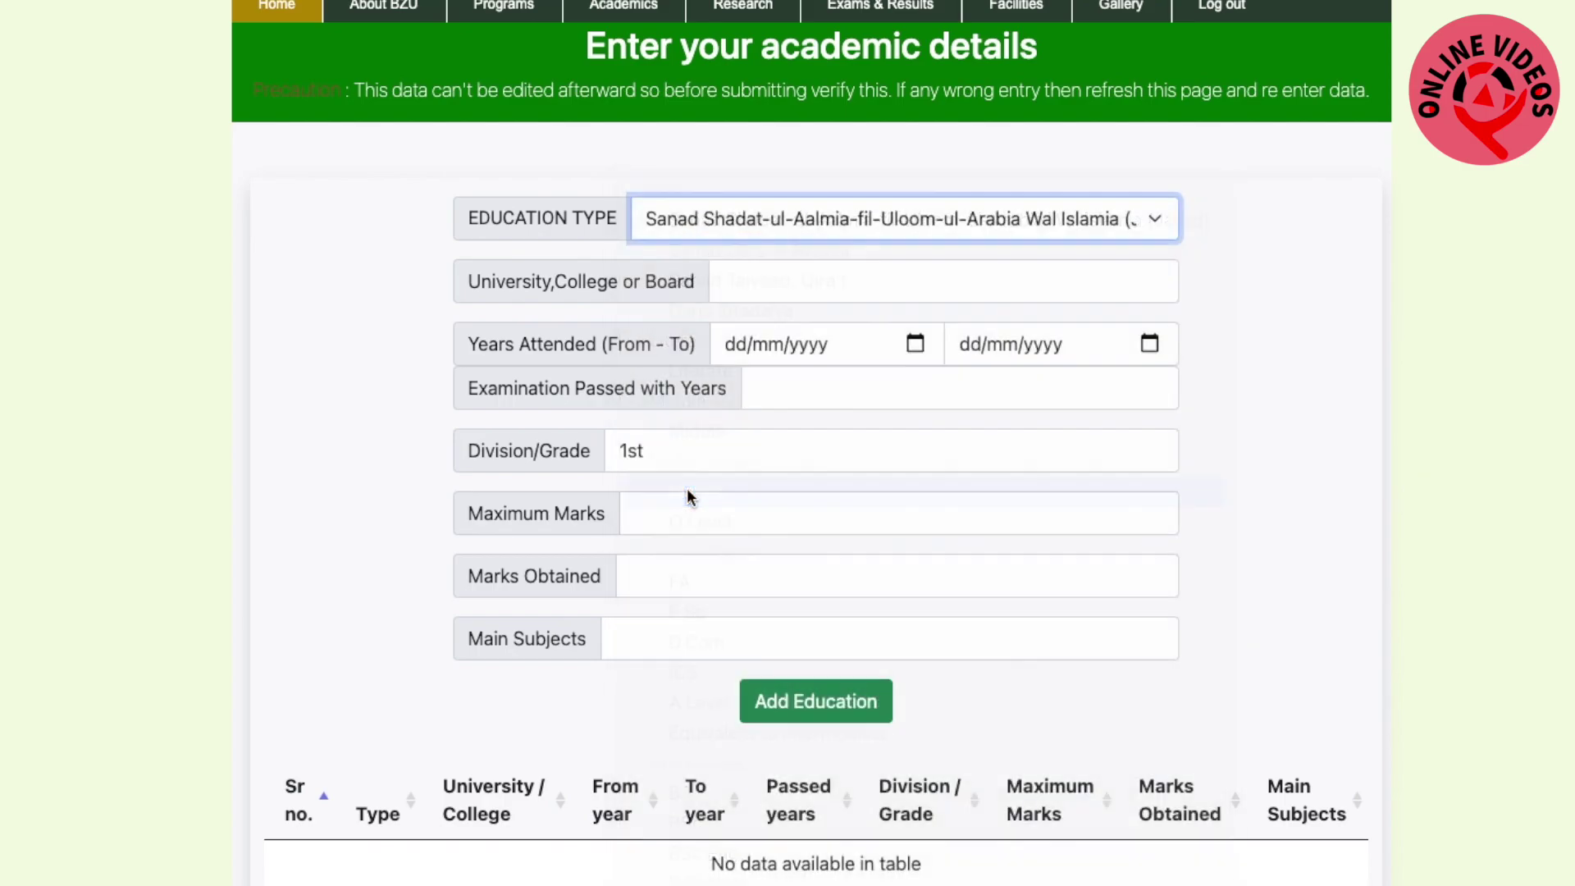
{"action": "left_click", "coordinate": [815, 287]}
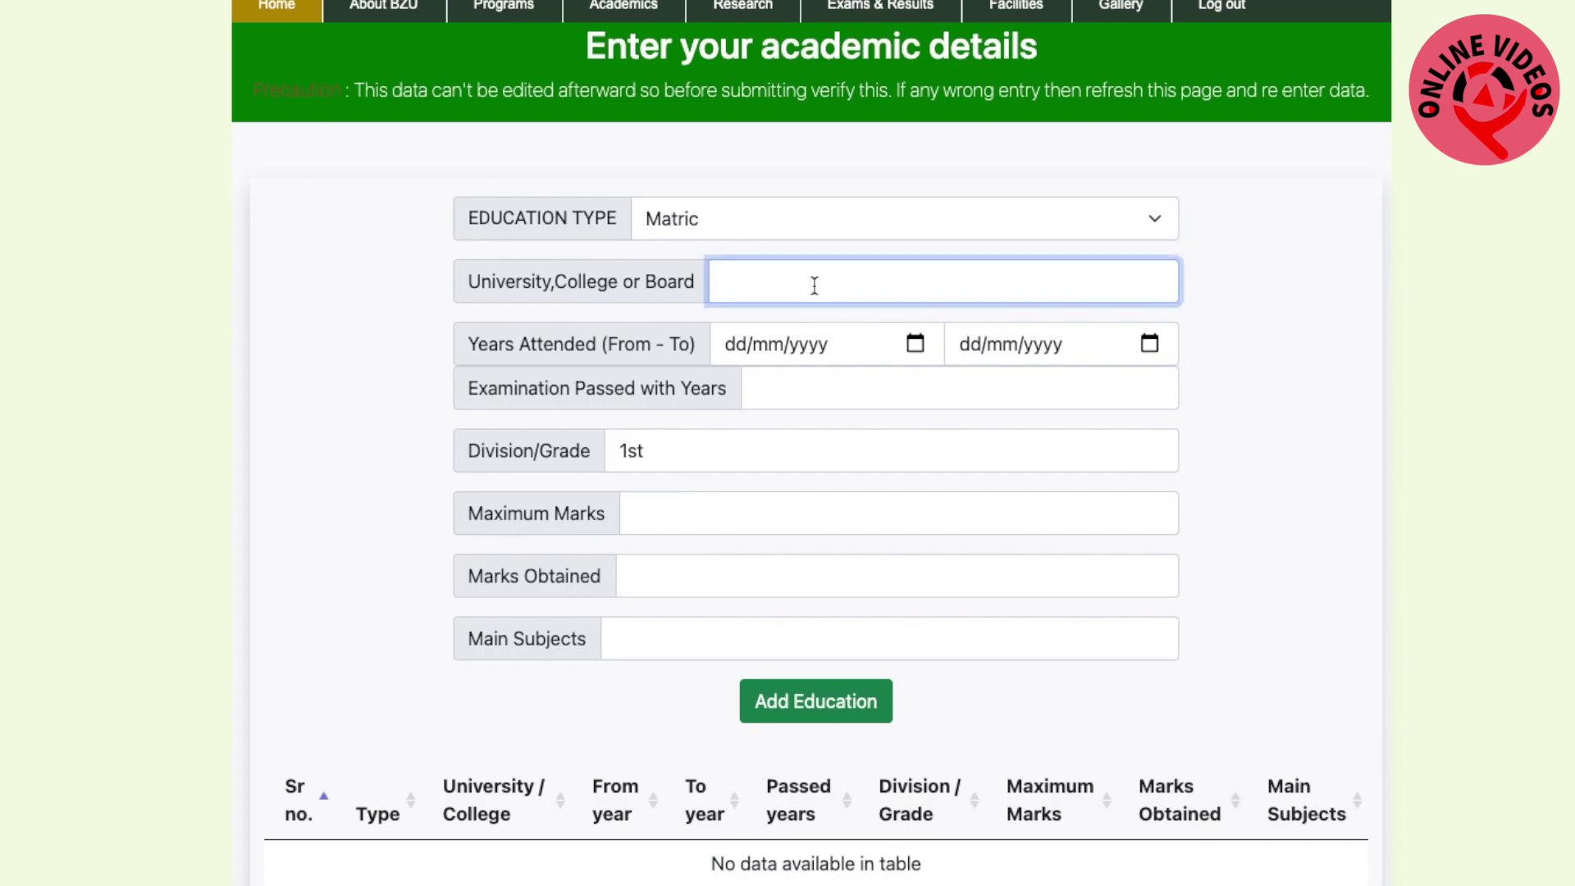
{"action": "type", "text": "BISE"}
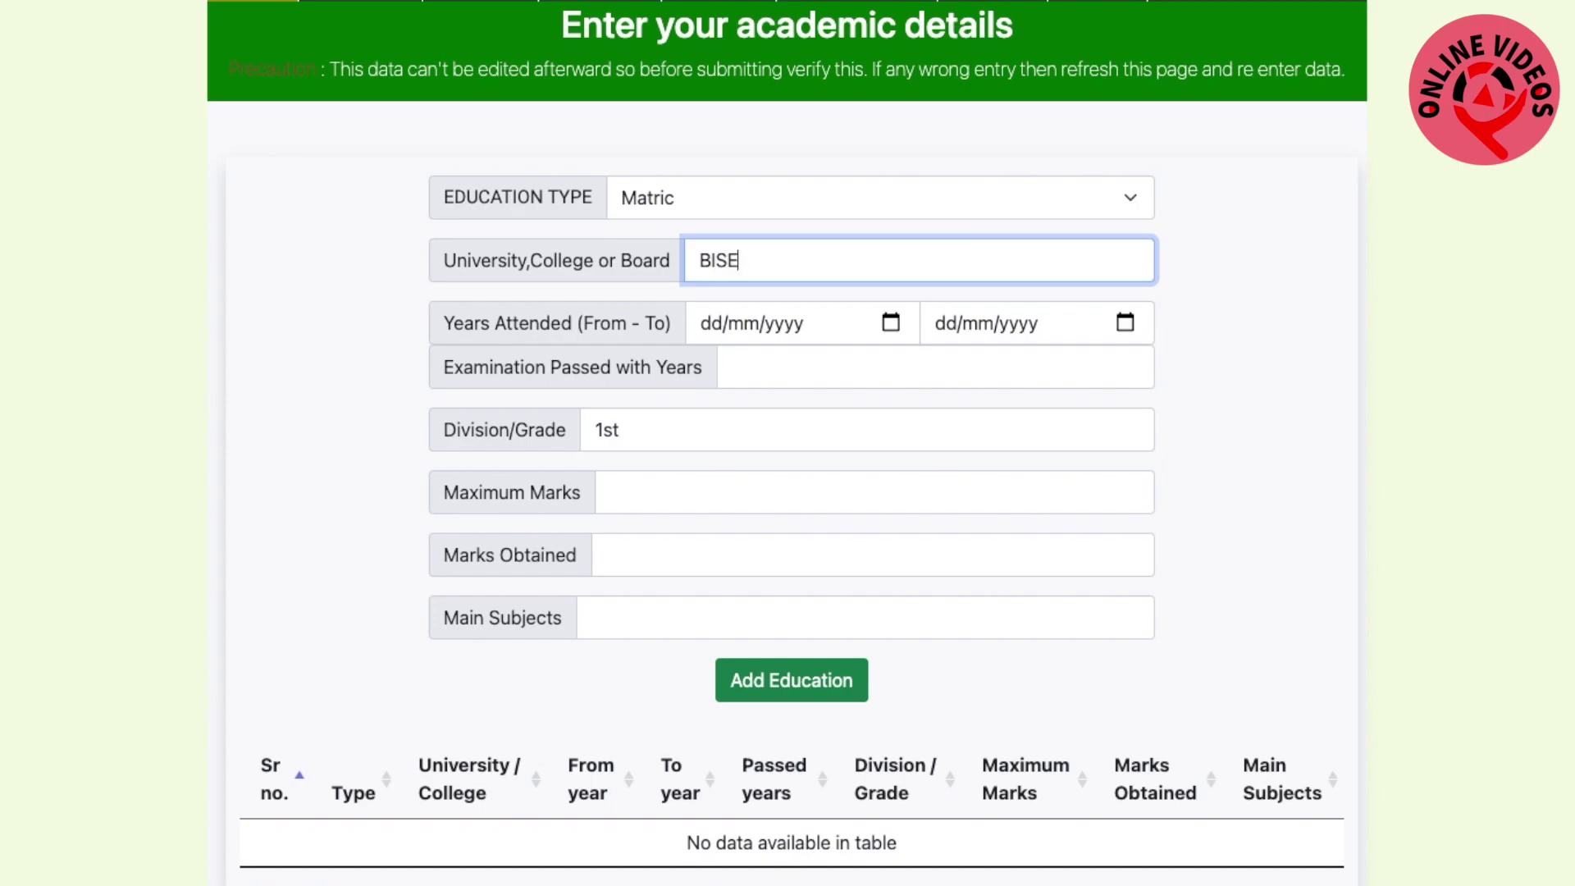
{"action": "type", "text": " MULTAN"}
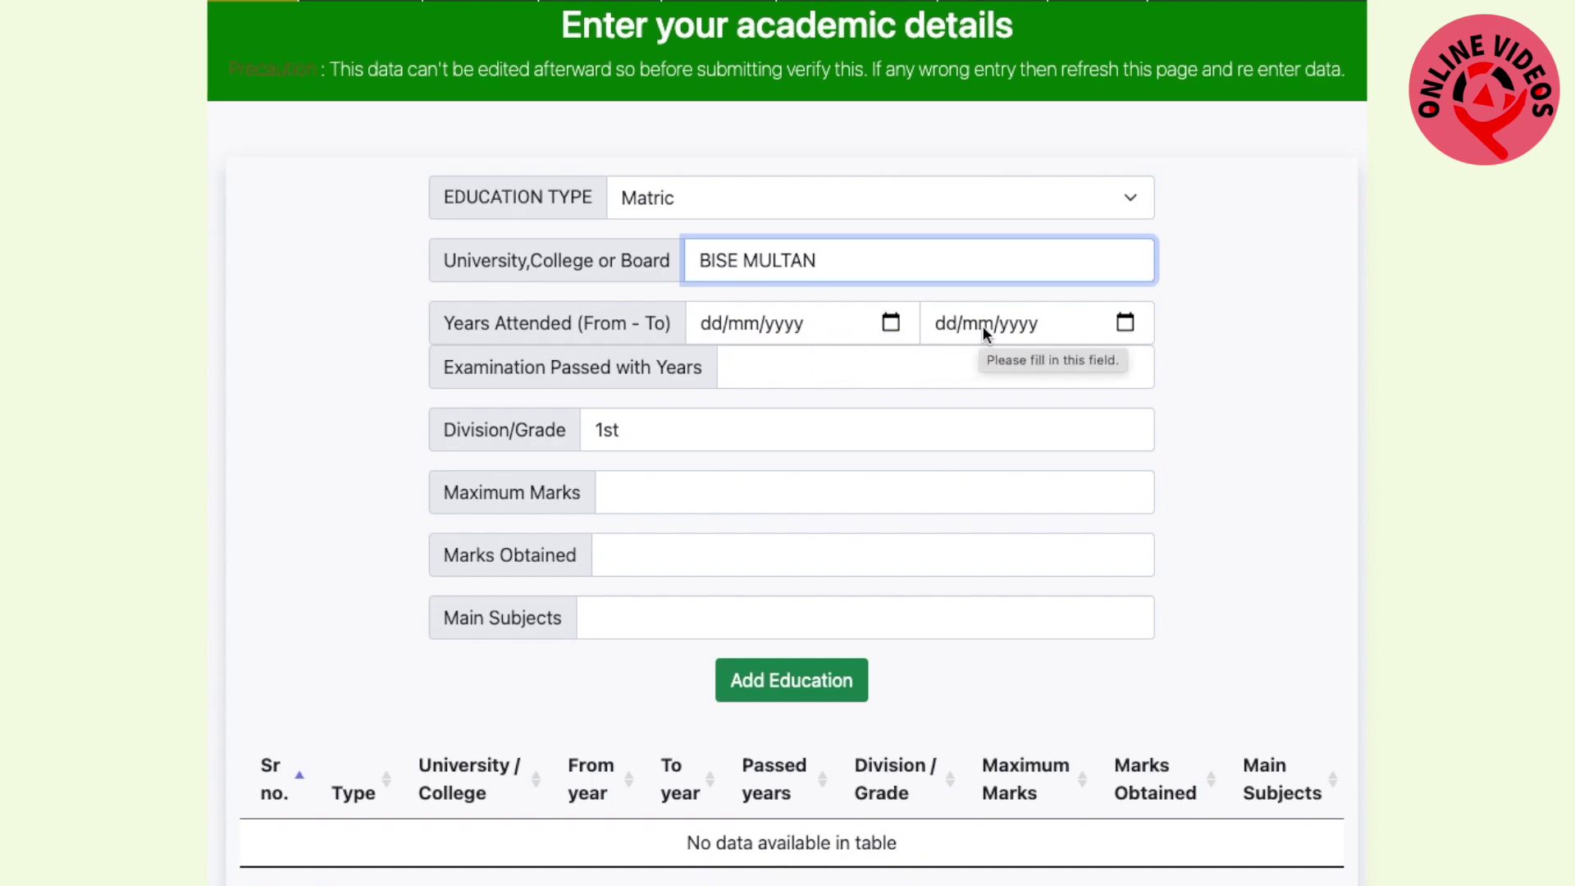
{"action": "left_click", "coordinate": [710, 325]}
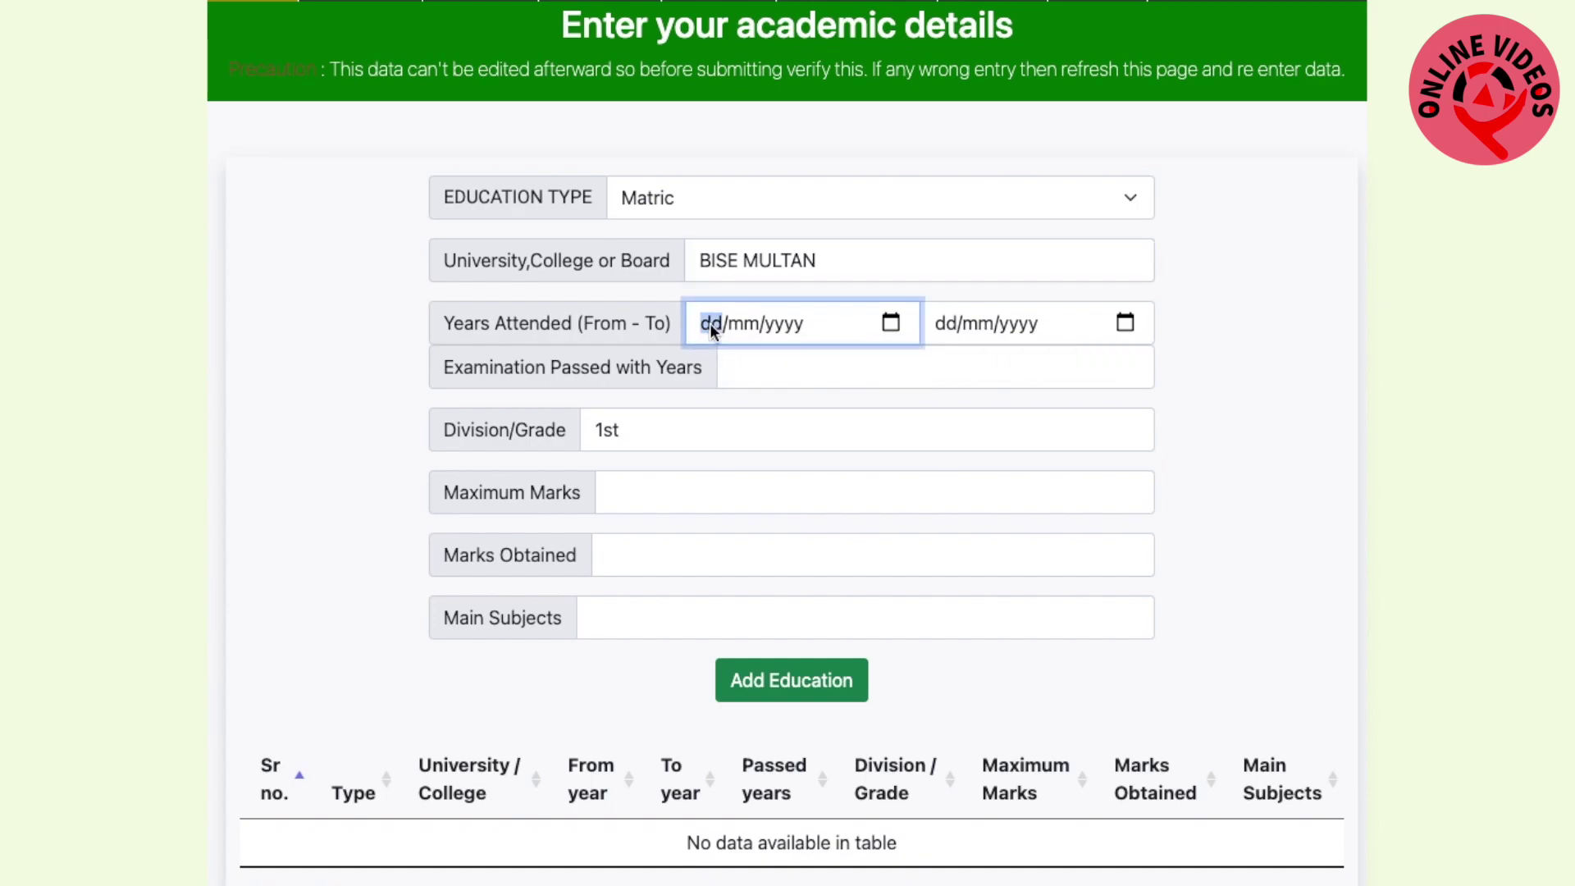
{"action": "type", "text": "31/"}
{"action": "type", "text": "0"}
{"action": "type", "text": "3/000"}
{"action": "type", "text": "2"}
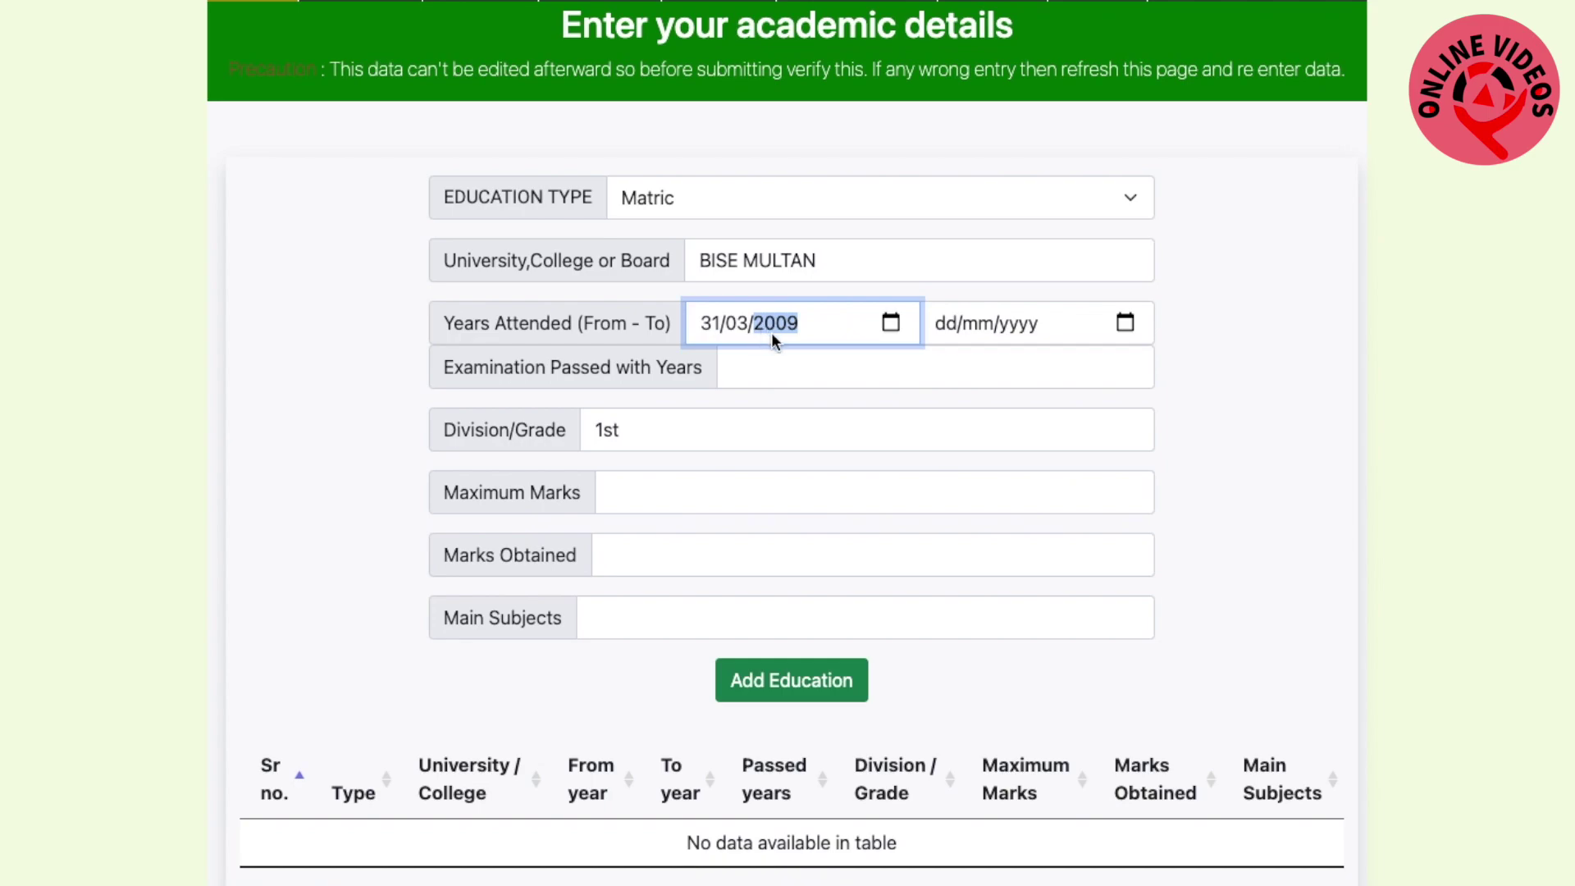
{"action": "left_click", "coordinate": [943, 328]}
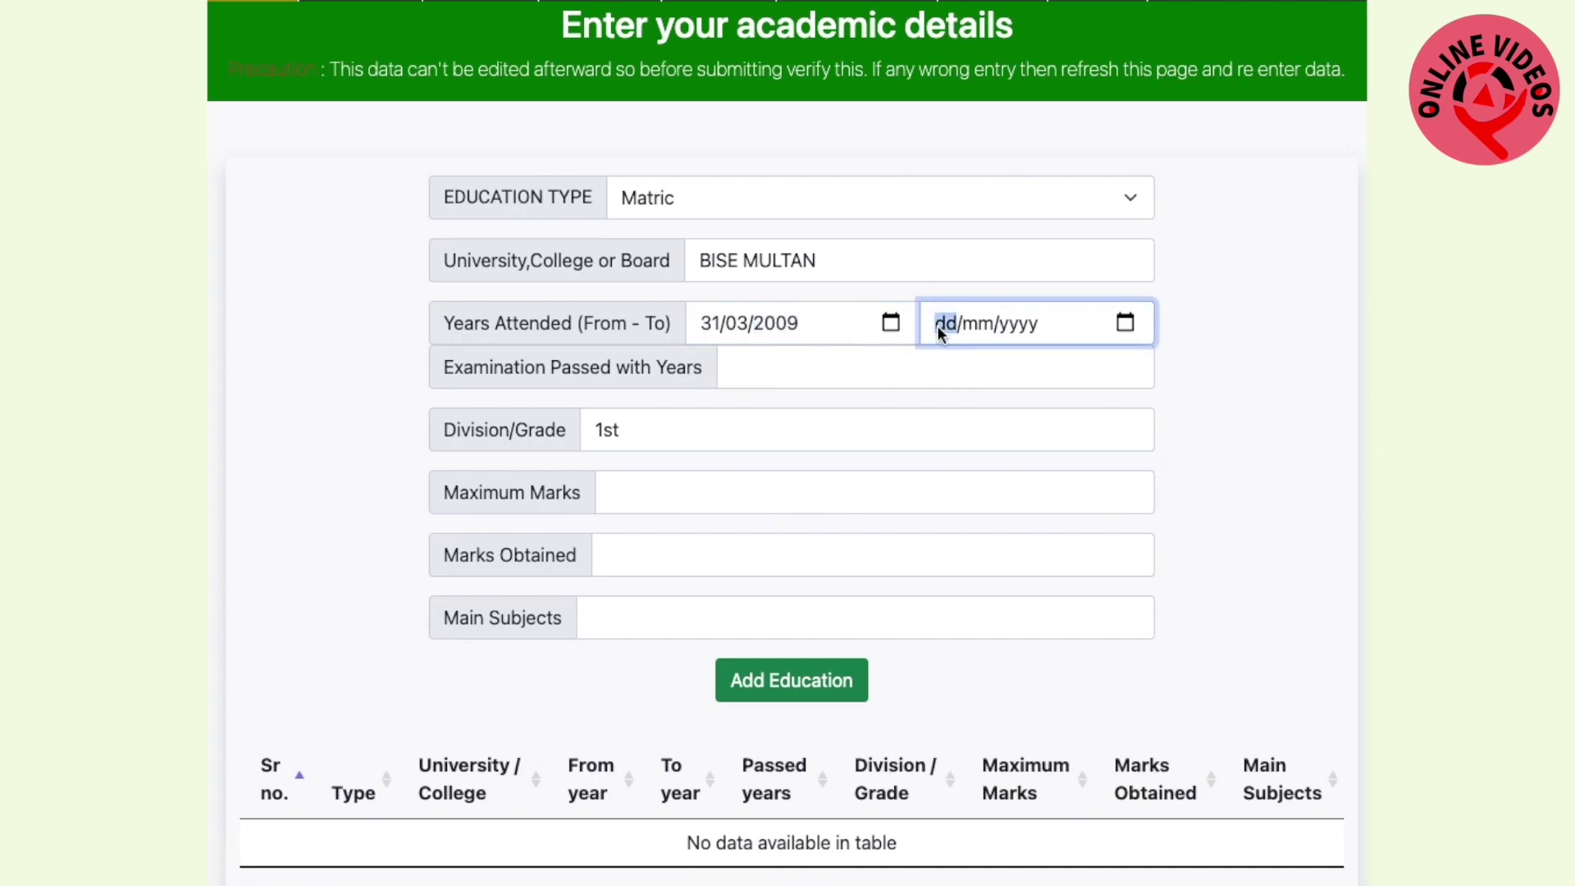
{"action": "type", "text": "12/12/2011"}
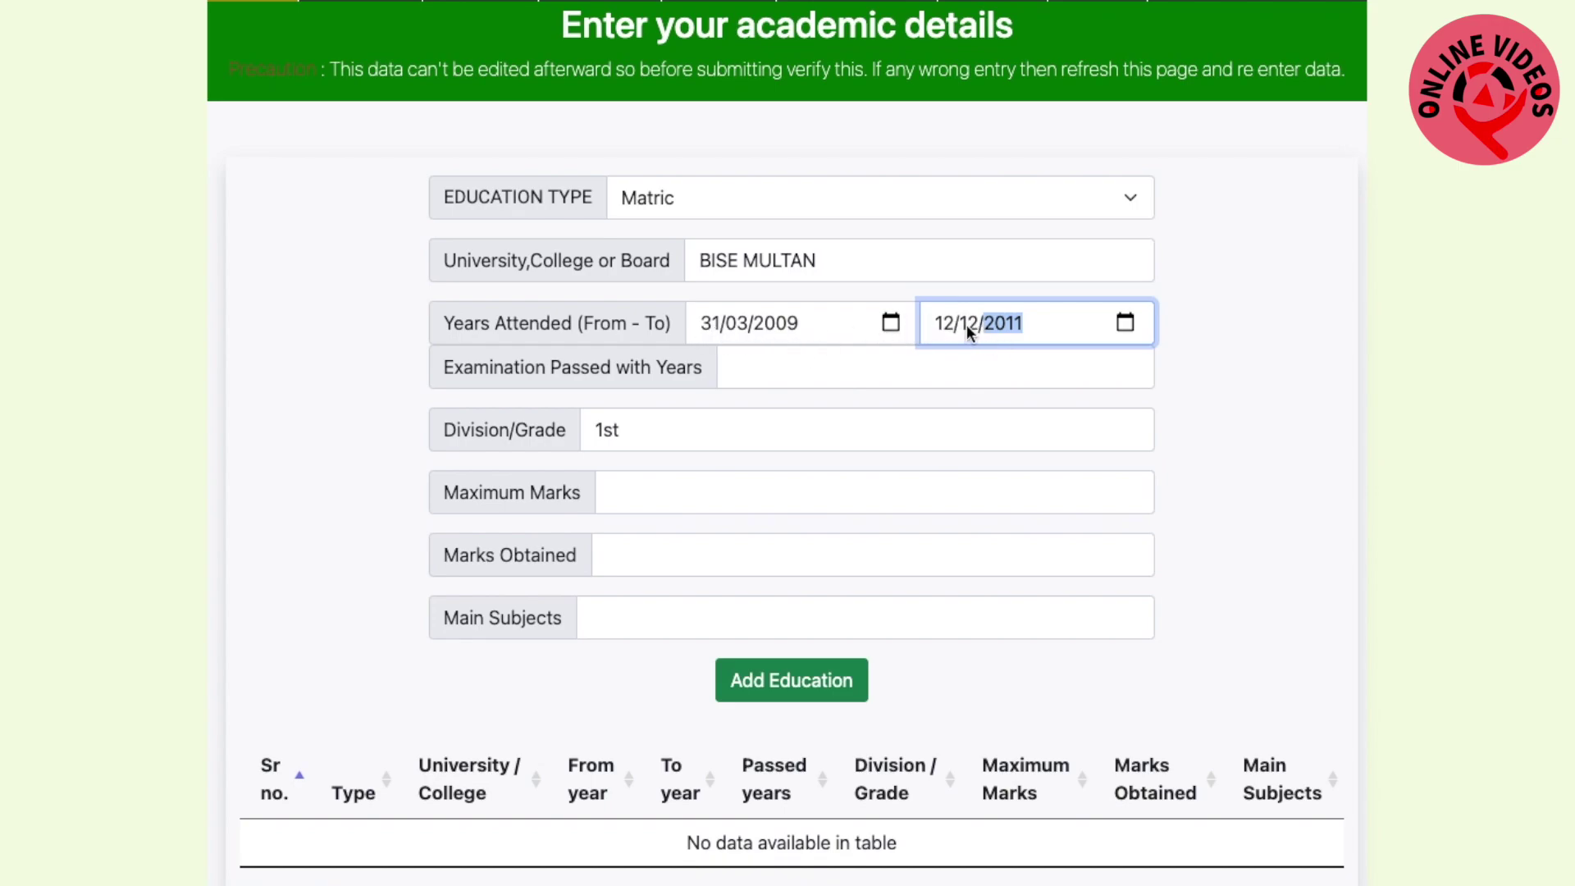
Enter exam passed 2011, maximum marks 1100, marks obtained 800 and main subject SCIENCE
{"action": "left_click", "coordinate": [855, 370]}
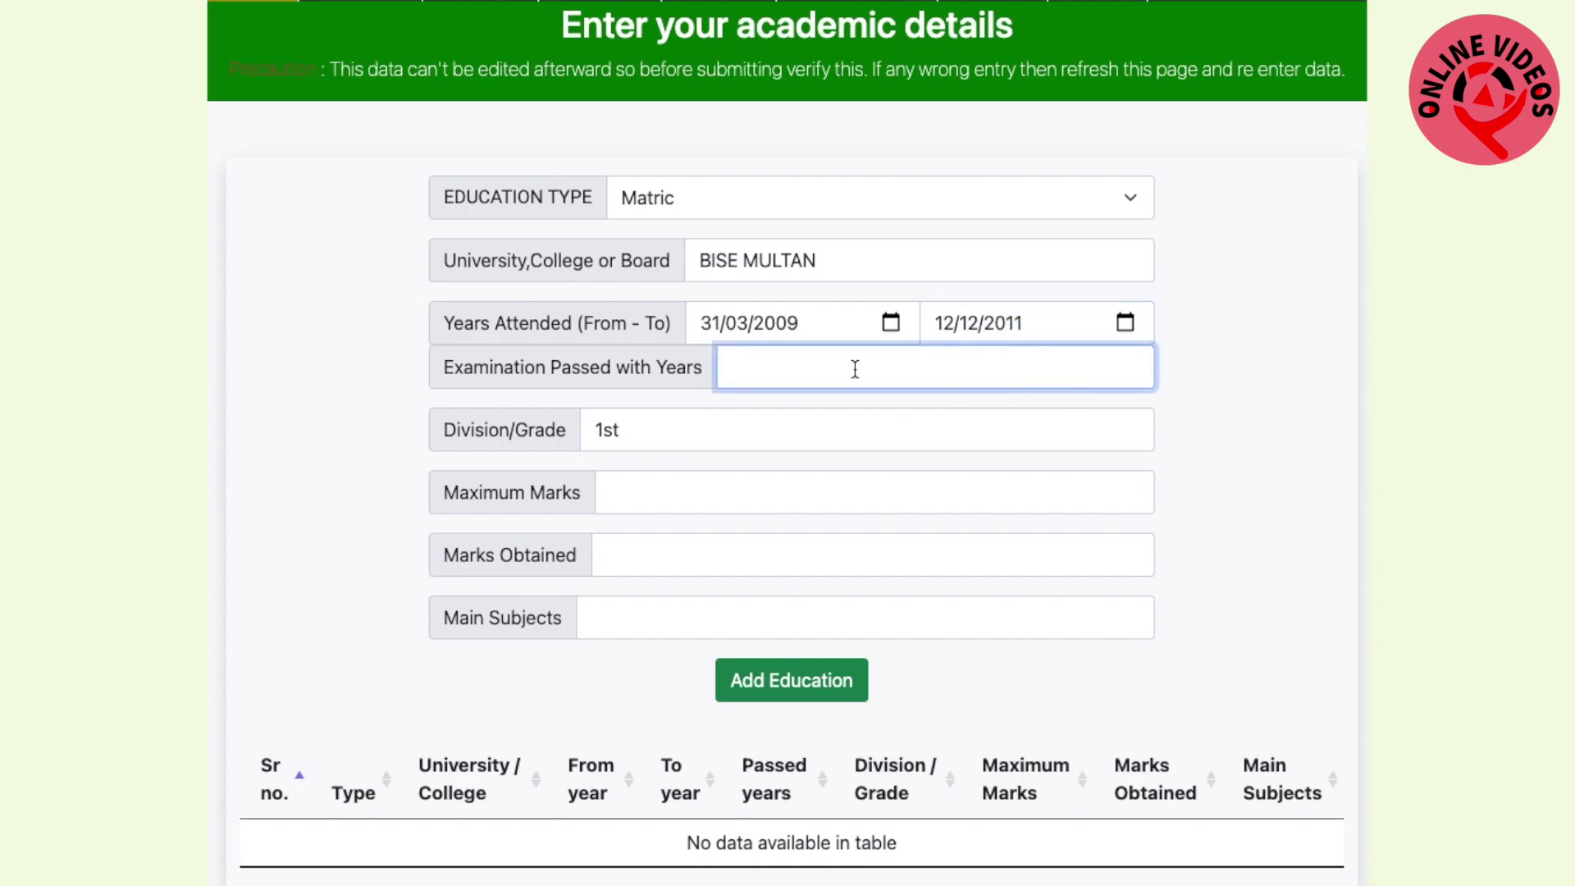
{"action": "type", "text": "2011"}
{"action": "left_click", "coordinate": [687, 490]}
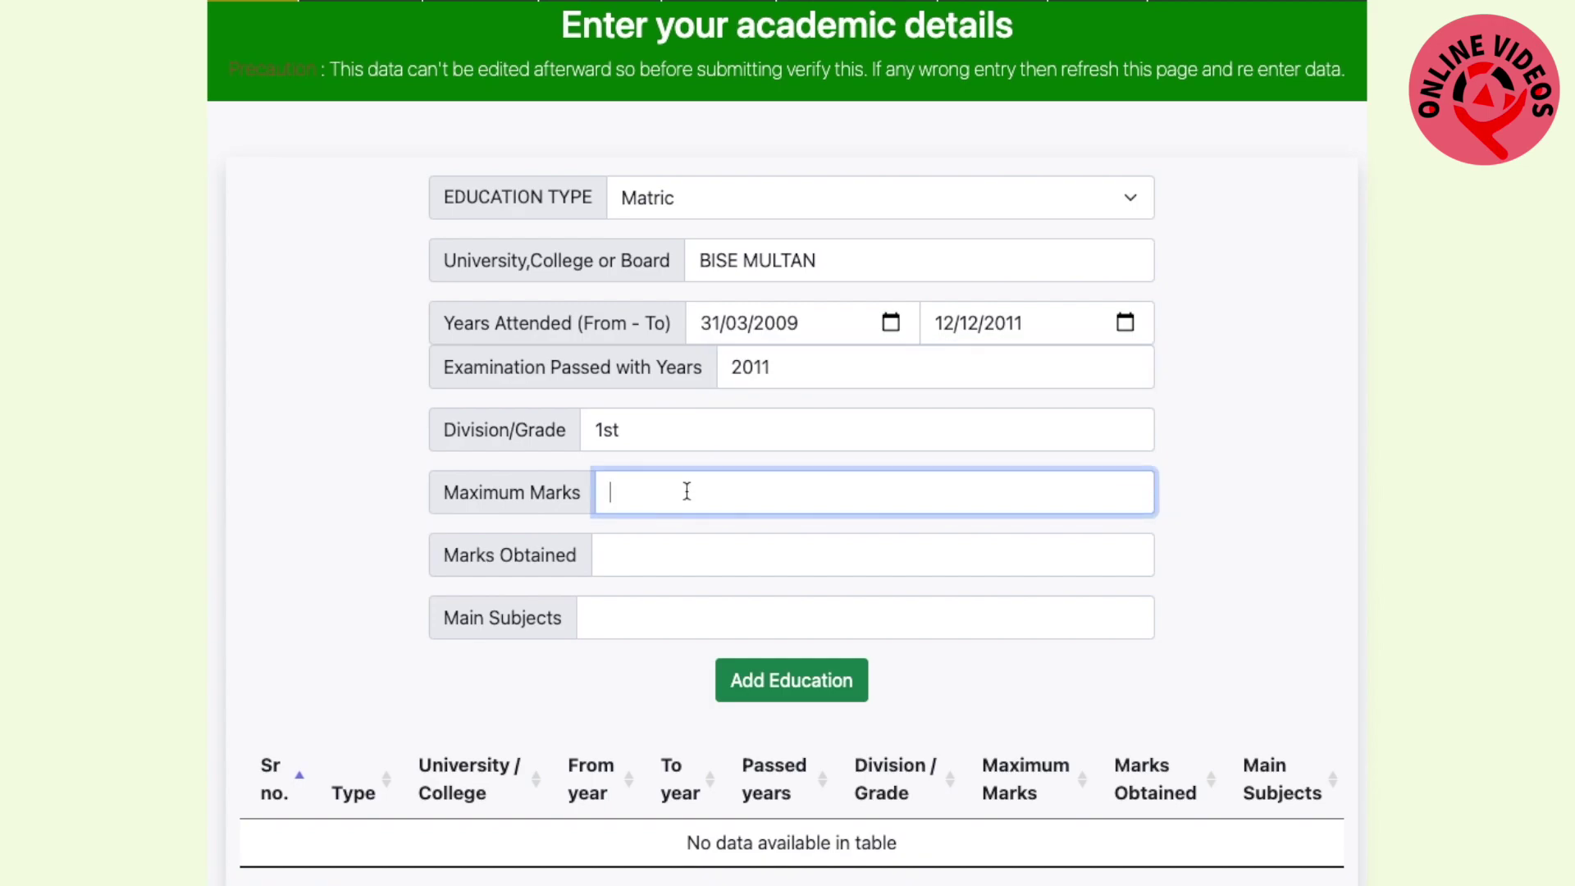
{"action": "type", "text": "1100"}
{"action": "left_click", "coordinate": [641, 566]}
{"action": "type", "text": "800"}
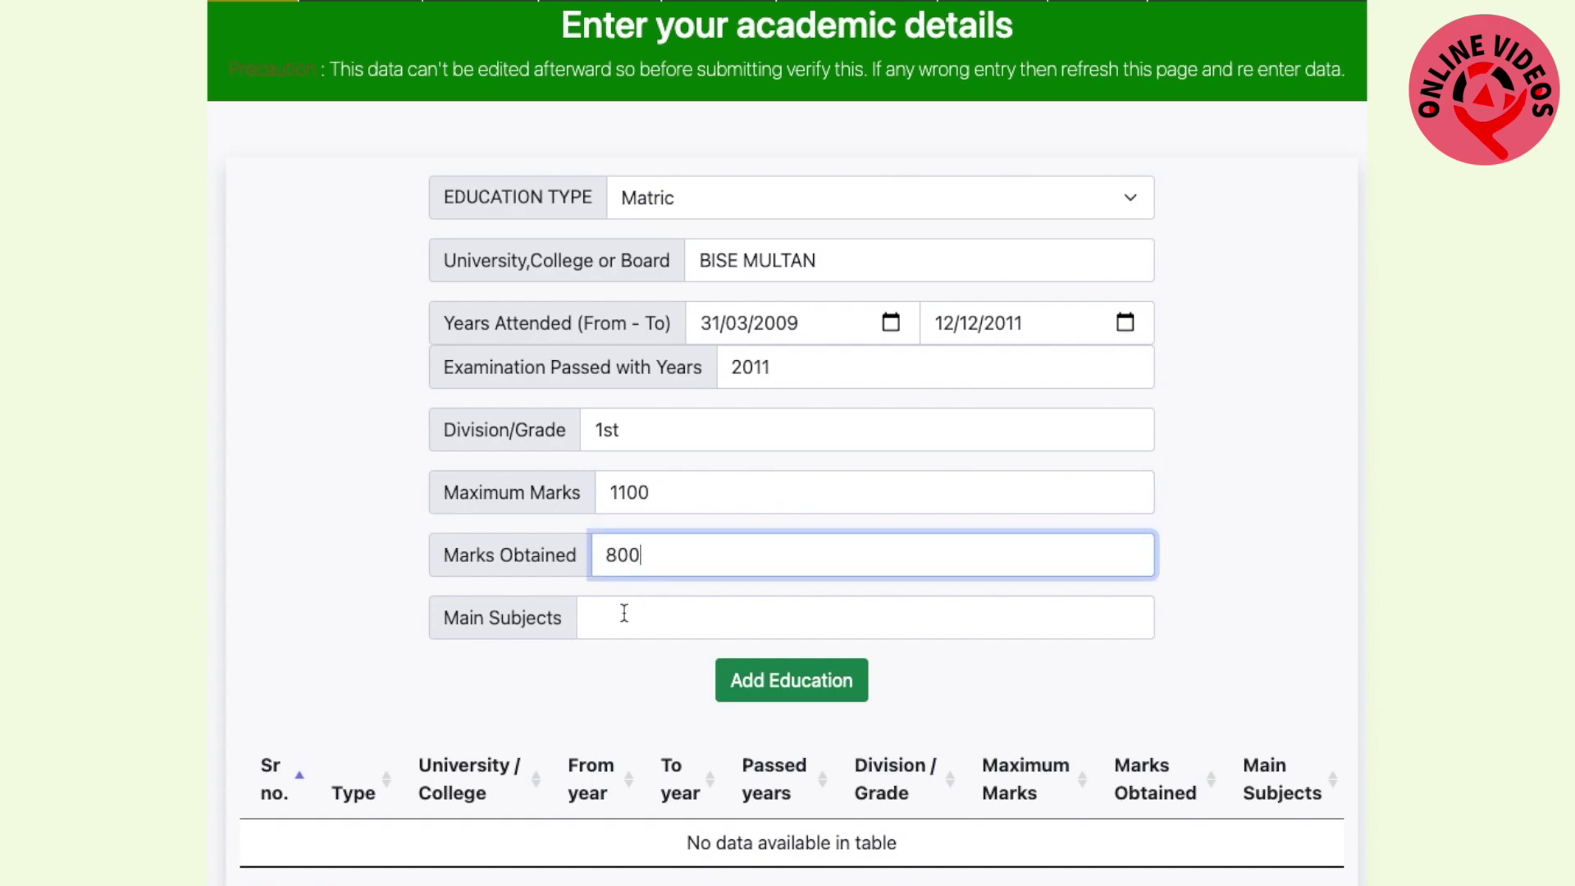
{"action": "left_click", "coordinate": [625, 613]}
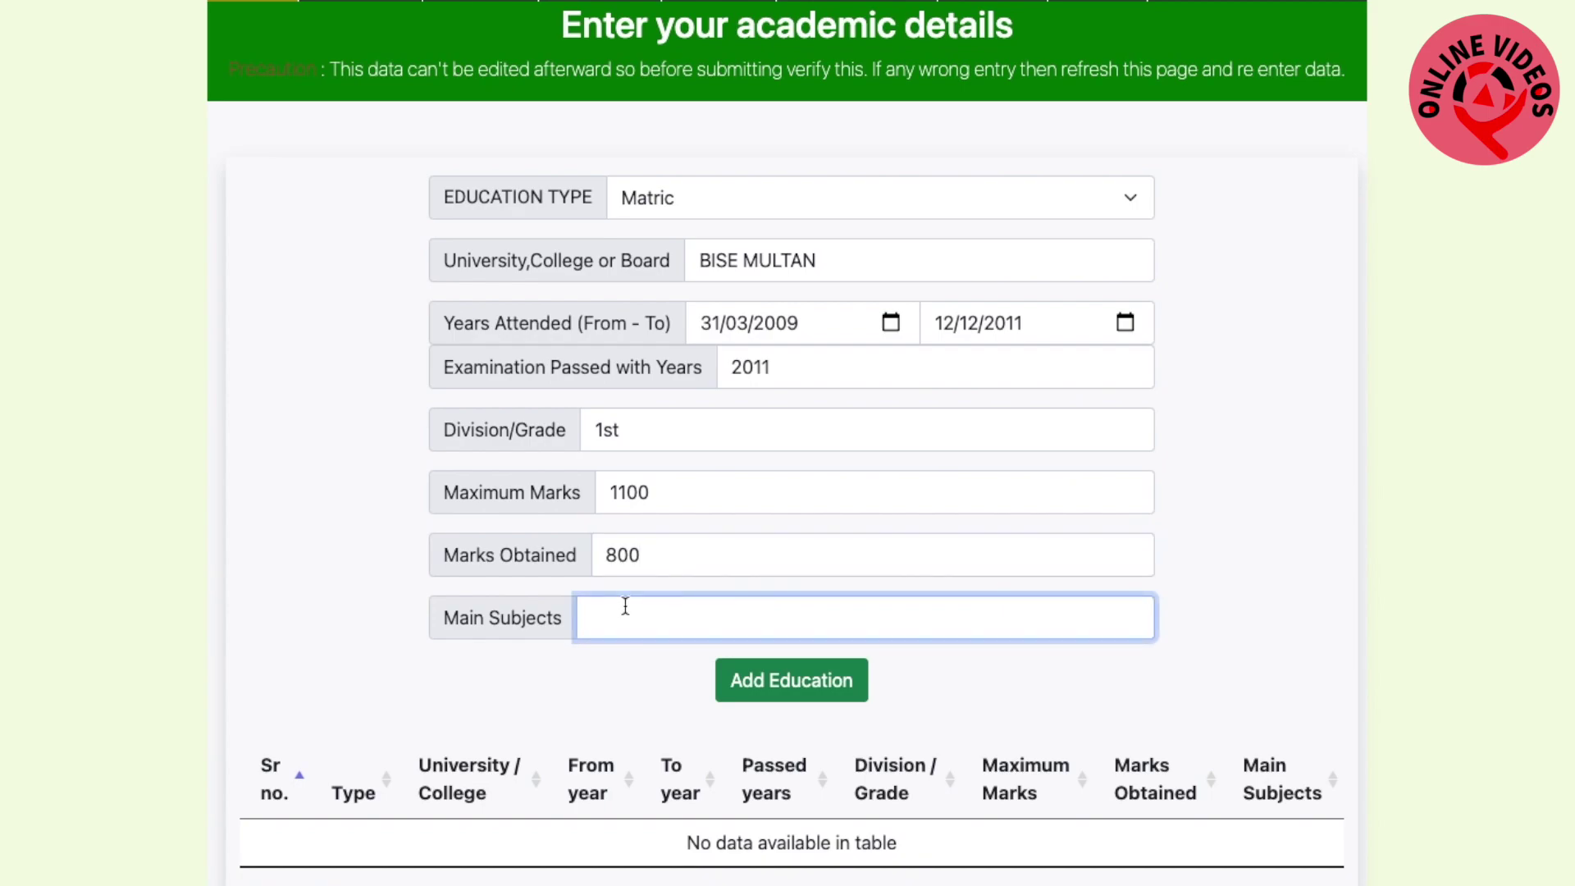
{"action": "type", "text": "SCIENCE"}
Add the Matric record to the education table, leaving the education type list unchanged
{"action": "left_click", "coordinate": [800, 692]}
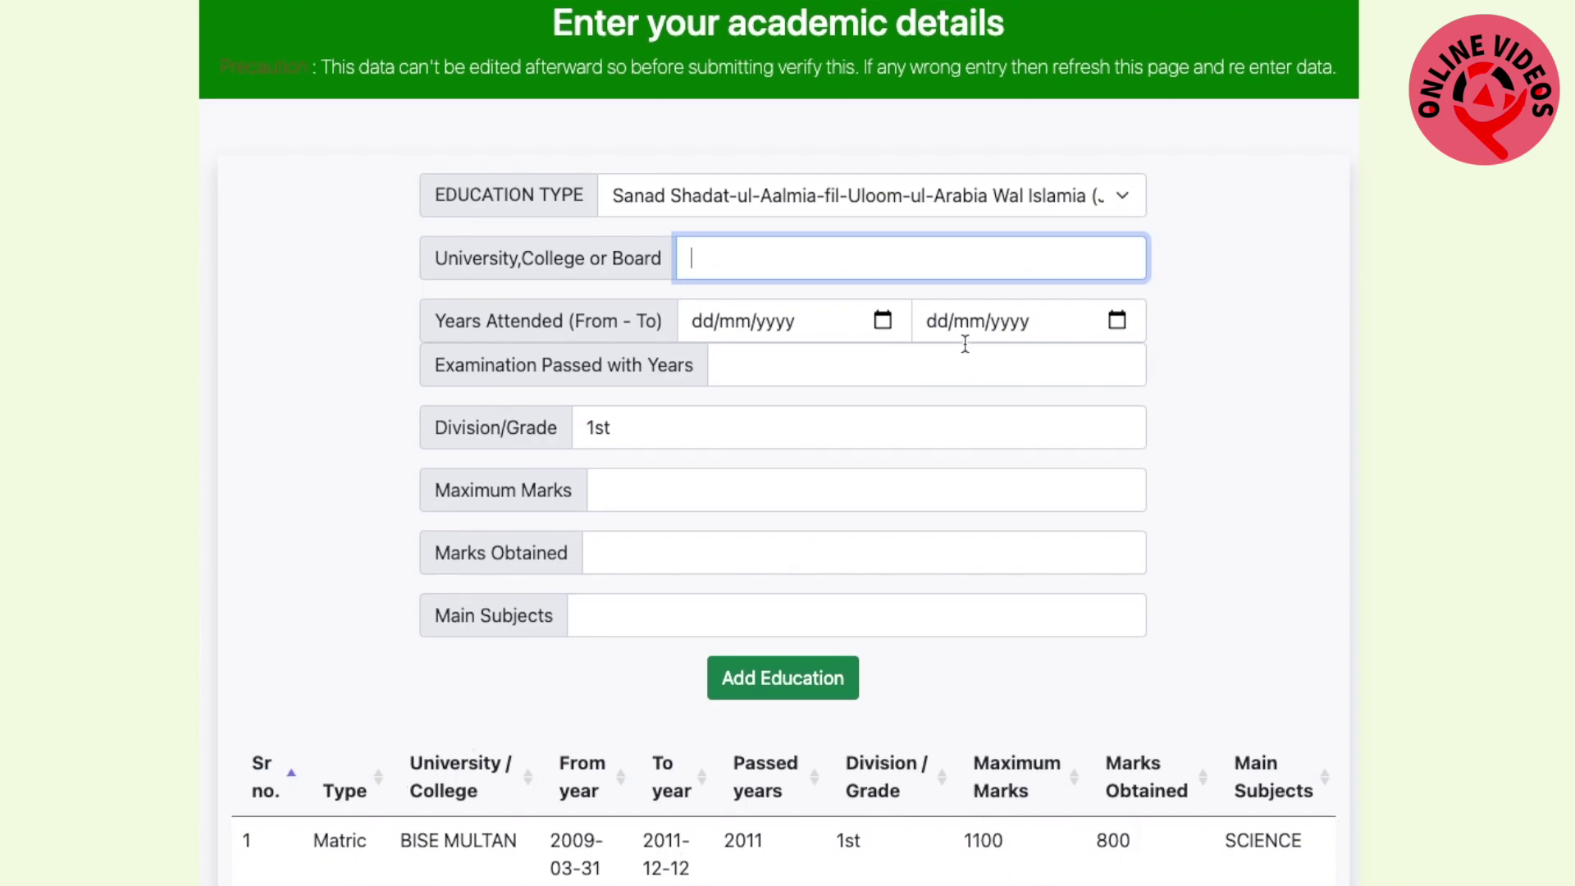
{"action": "left_click", "coordinate": [1122, 195]}
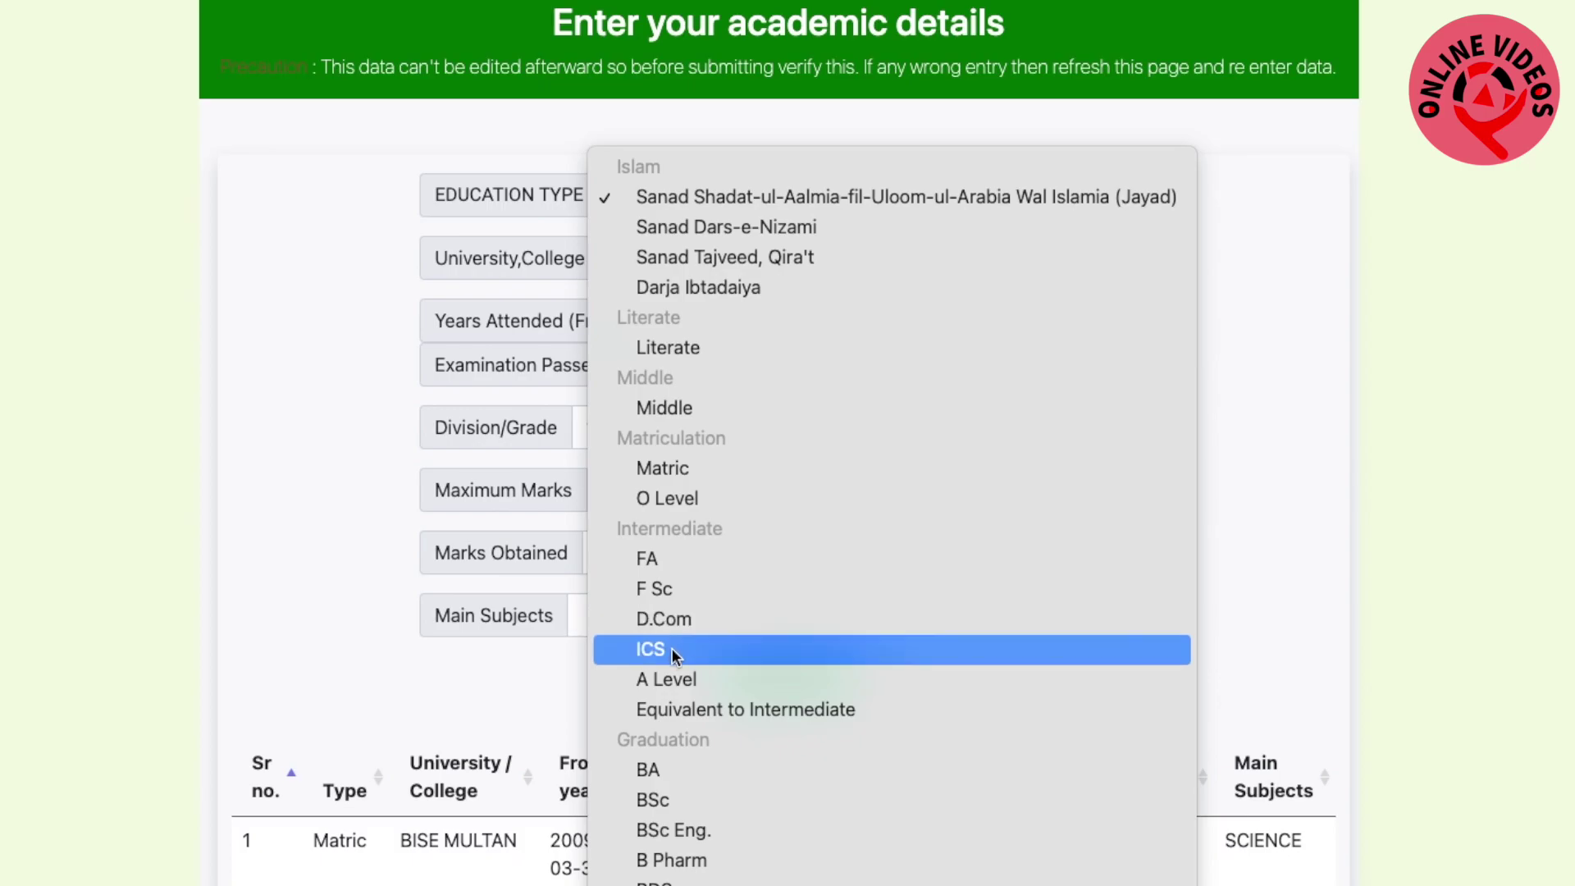
{"action": "left_click", "coordinate": [244, 583]}
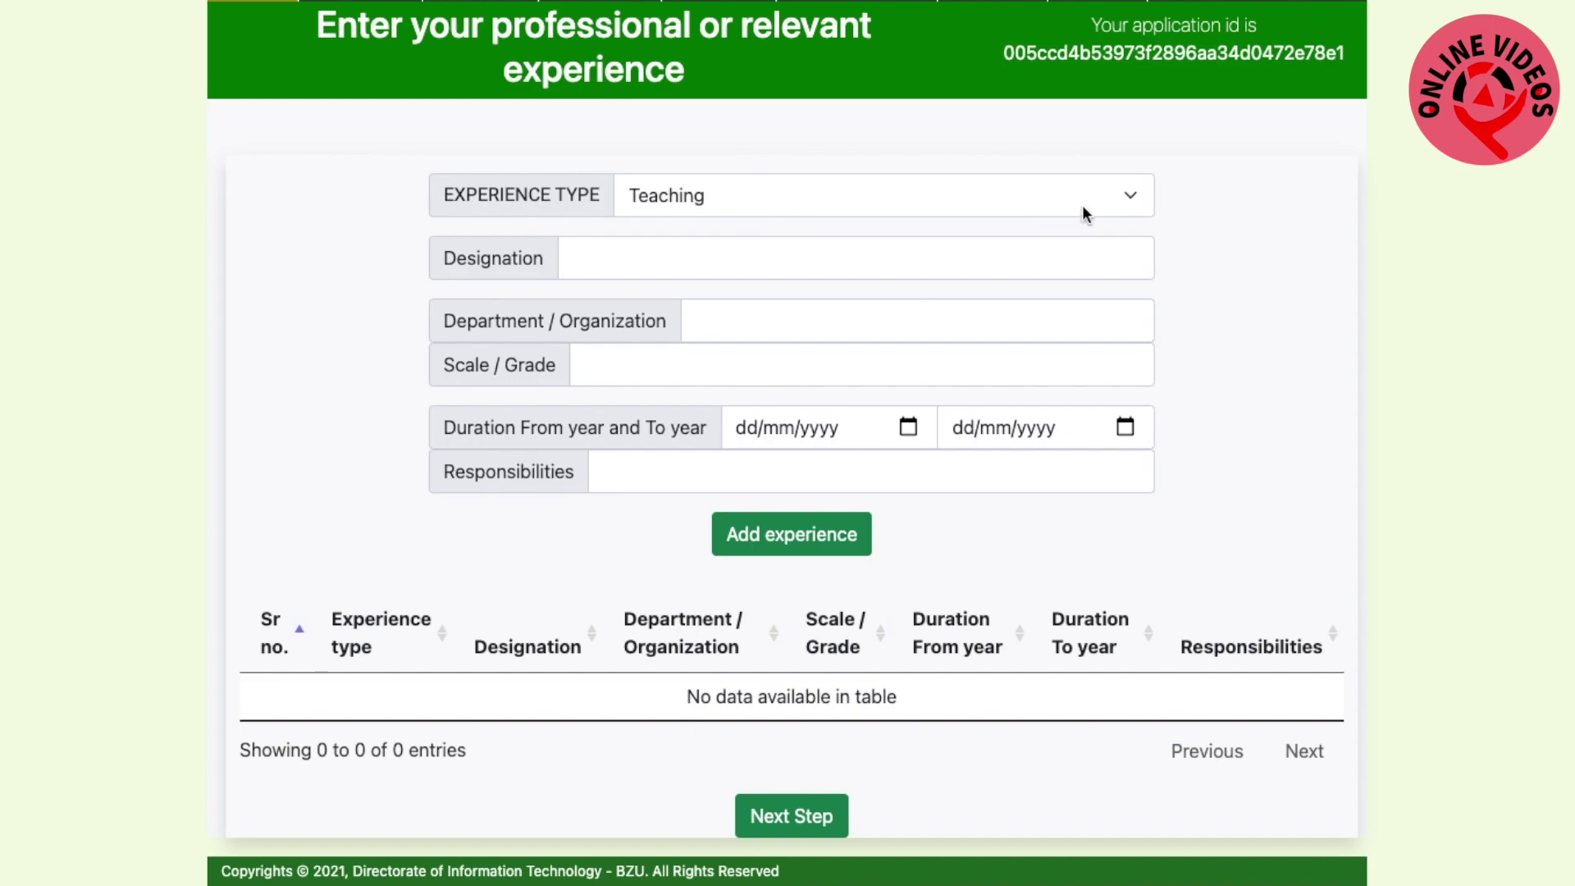
Start an 'other' experience entry: designation HDJDK, department EDUCATION, grade NIL
{"action": "left_click", "coordinate": [1090, 201]}
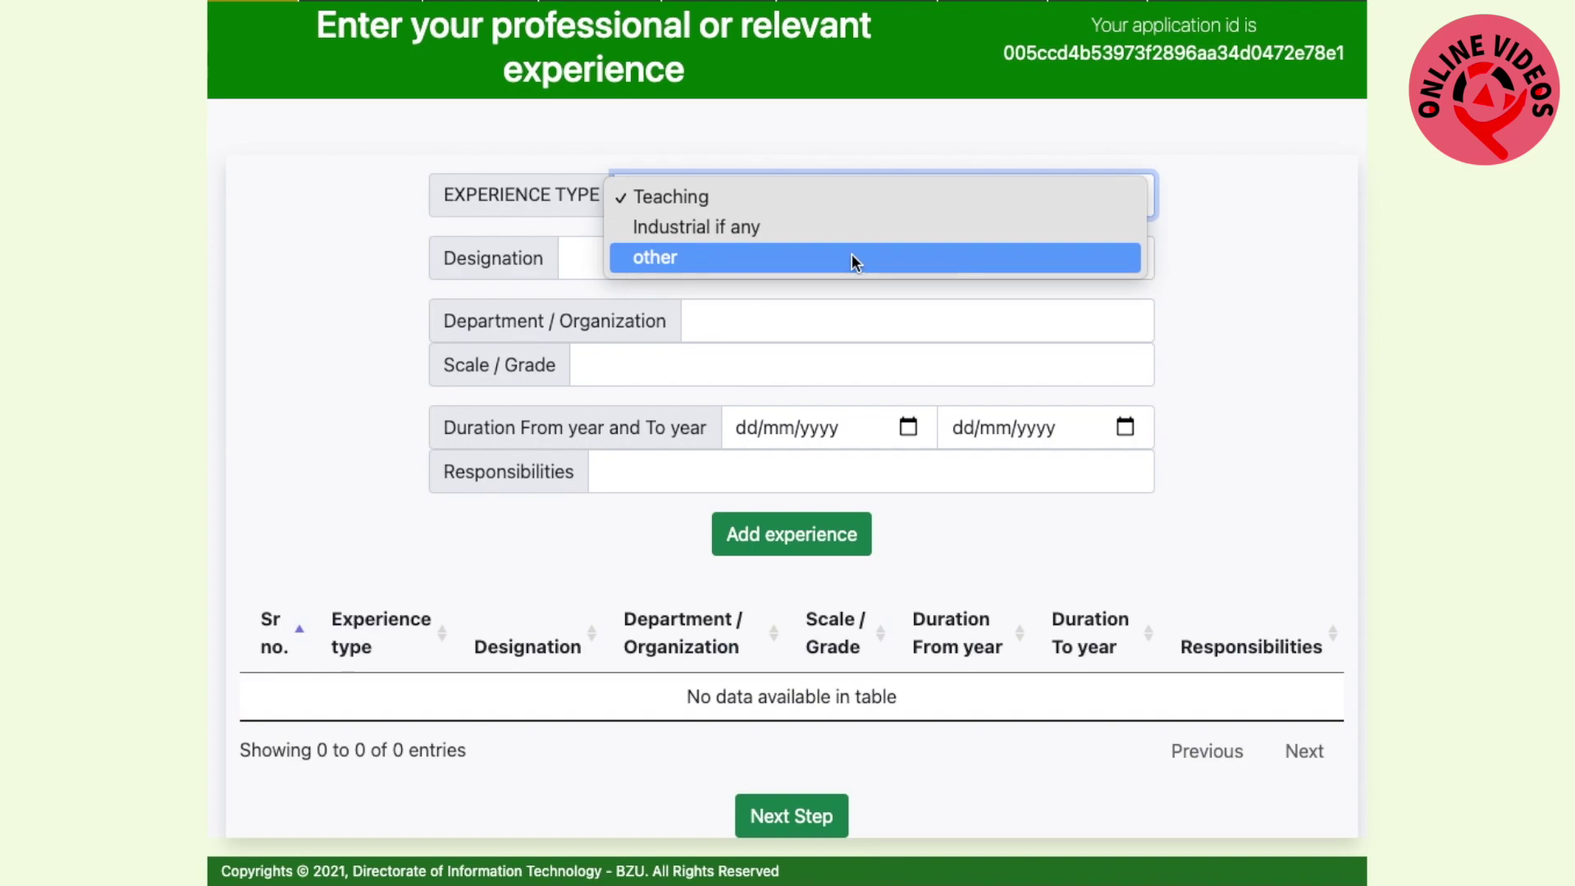
{"action": "left_click", "coordinate": [853, 261]}
{"action": "left_click", "coordinate": [728, 259]}
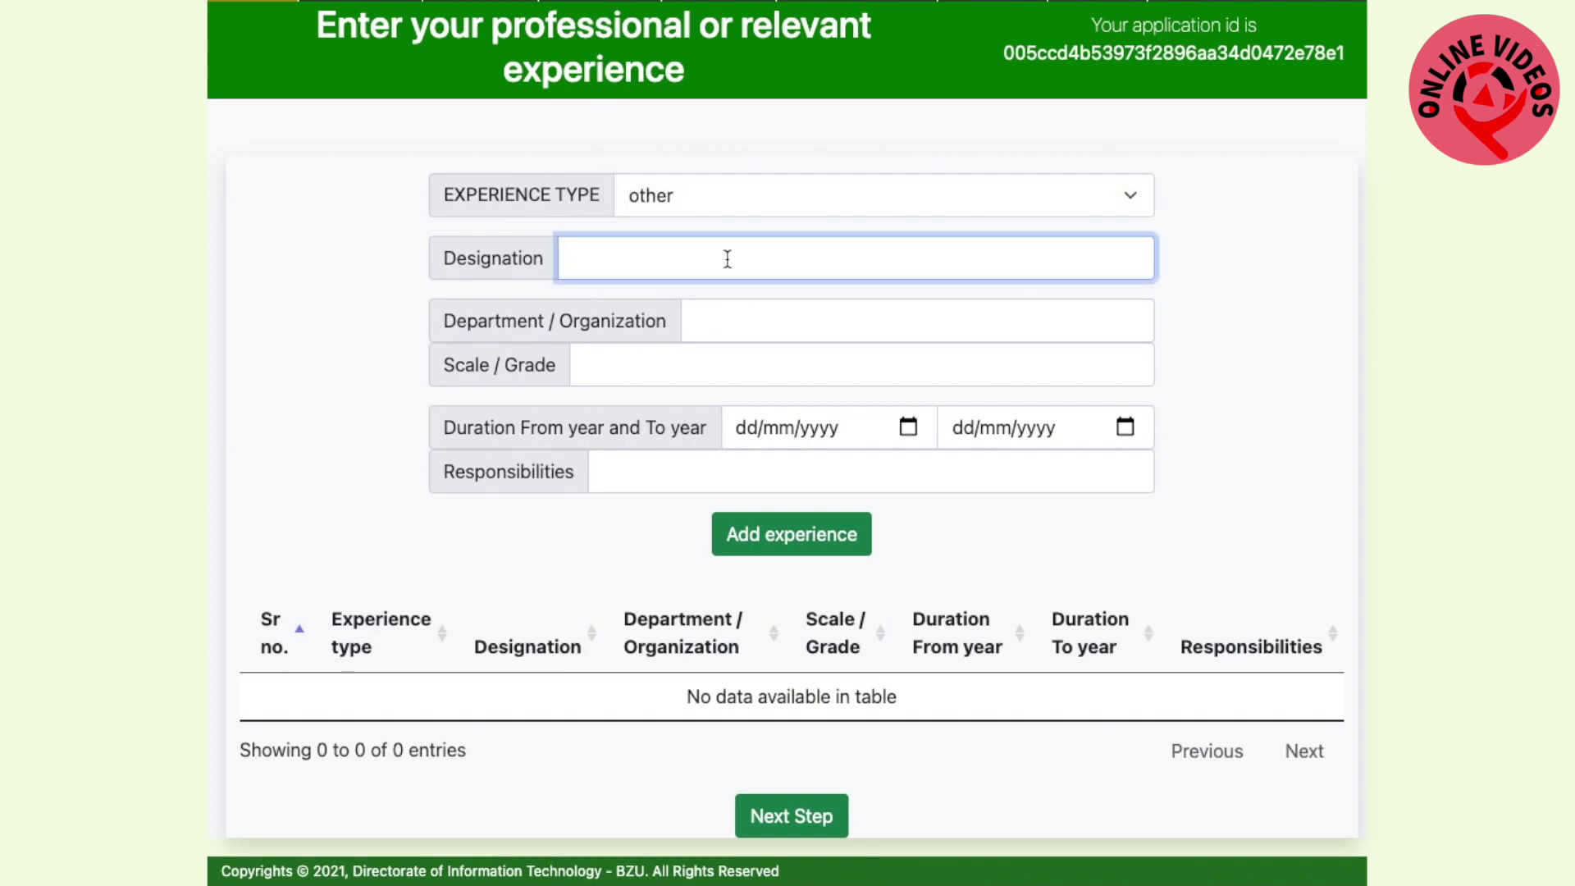
{"action": "type", "text": "HDJDK"}
{"action": "left_click", "coordinate": [777, 322]}
{"action": "type", "text": "EDUC"}
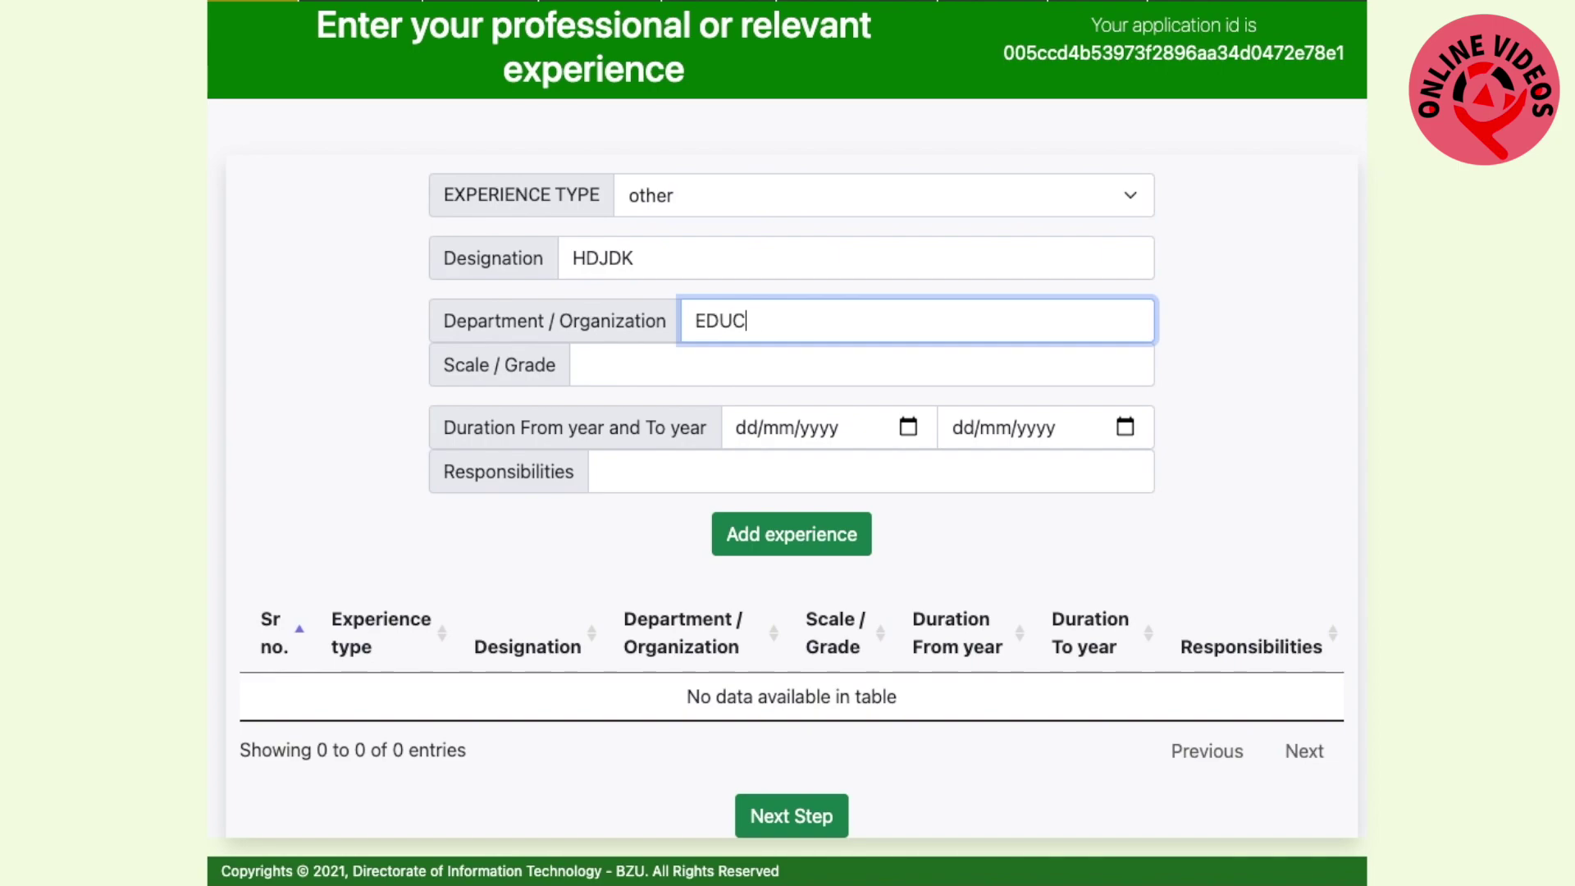
{"action": "type", "text": "ATION"}
{"action": "left_click", "coordinate": [702, 374]}
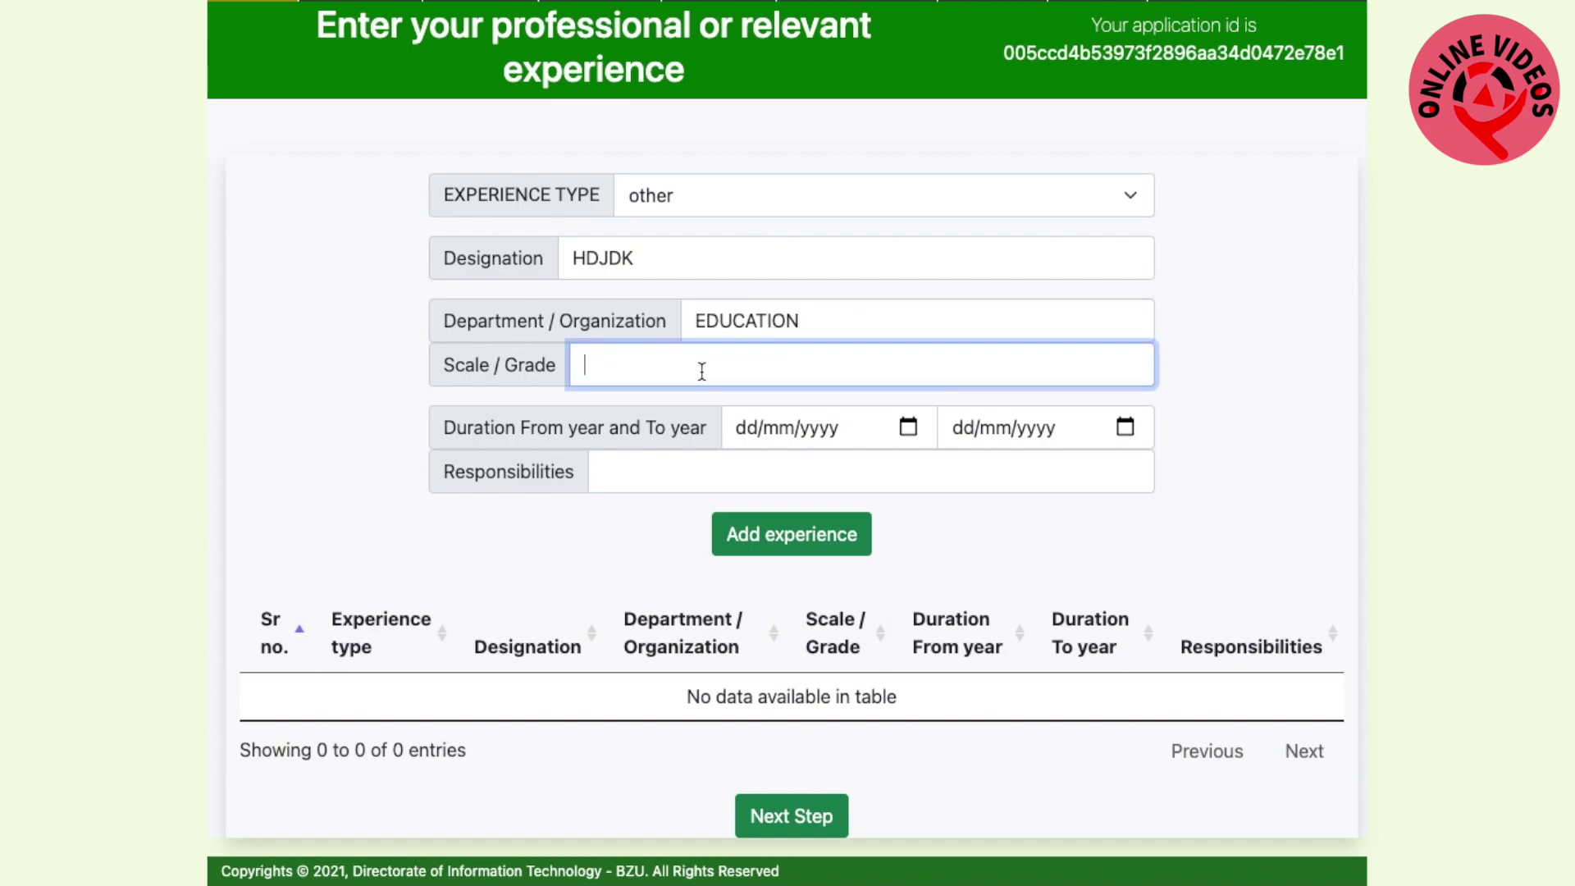
{"action": "type", "text": "NIL"}
Set dates 2019-03-12 to 2020-04-12 and responsibilities GJK, add the entry, and continue
{"action": "left_click", "coordinate": [747, 430]}
{"action": "type", "text": "12/"}
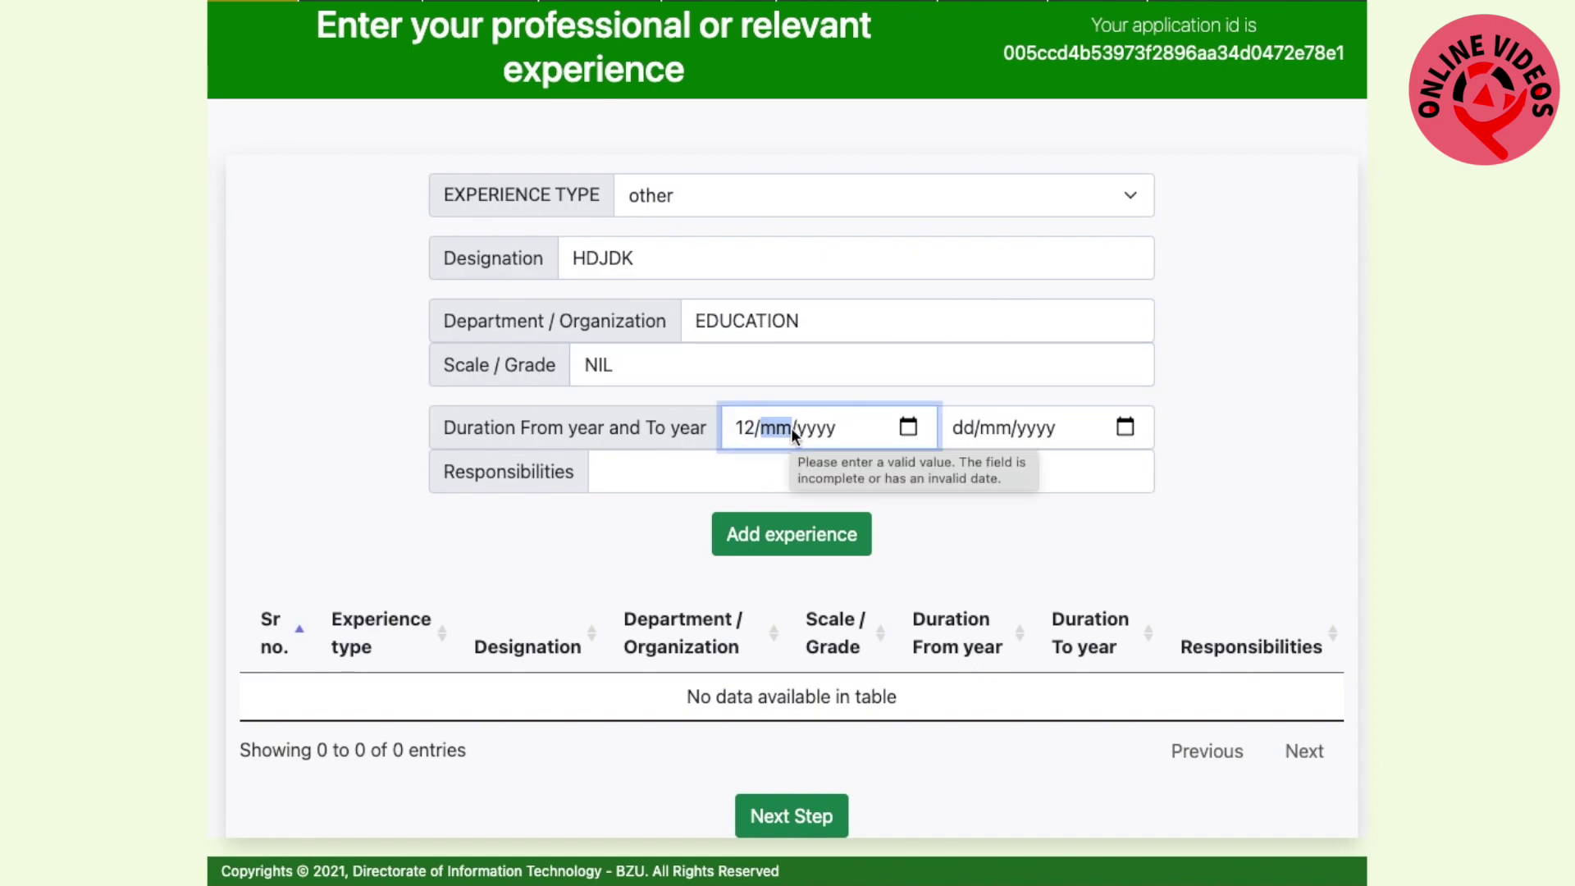
{"action": "type", "text": "03/0"}
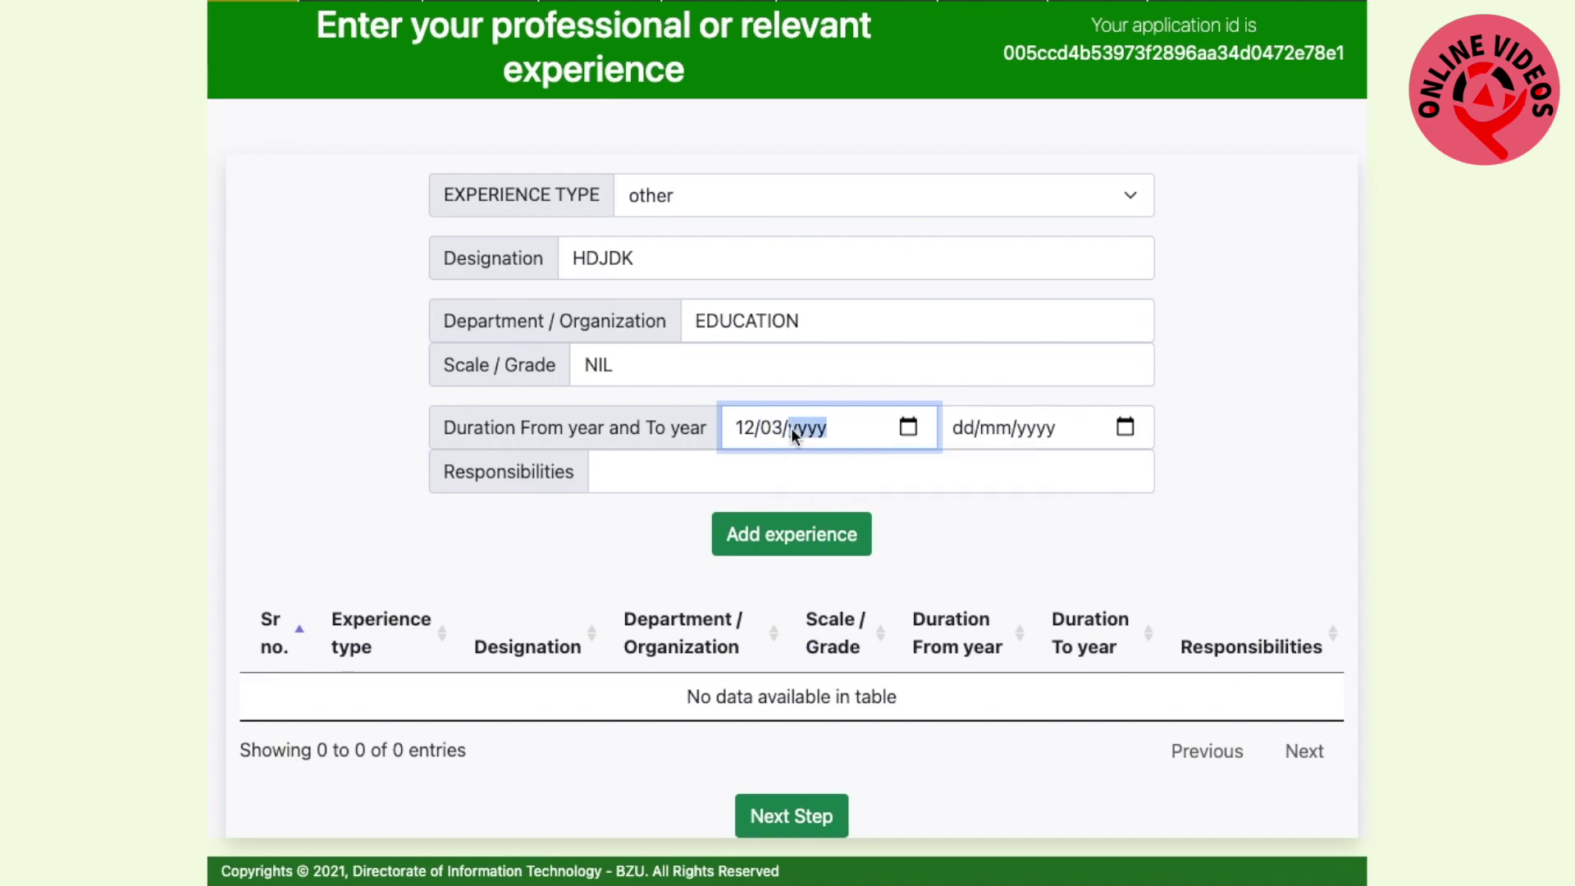
{"action": "type", "text": "200"}
{"action": "left_click", "coordinate": [961, 432]}
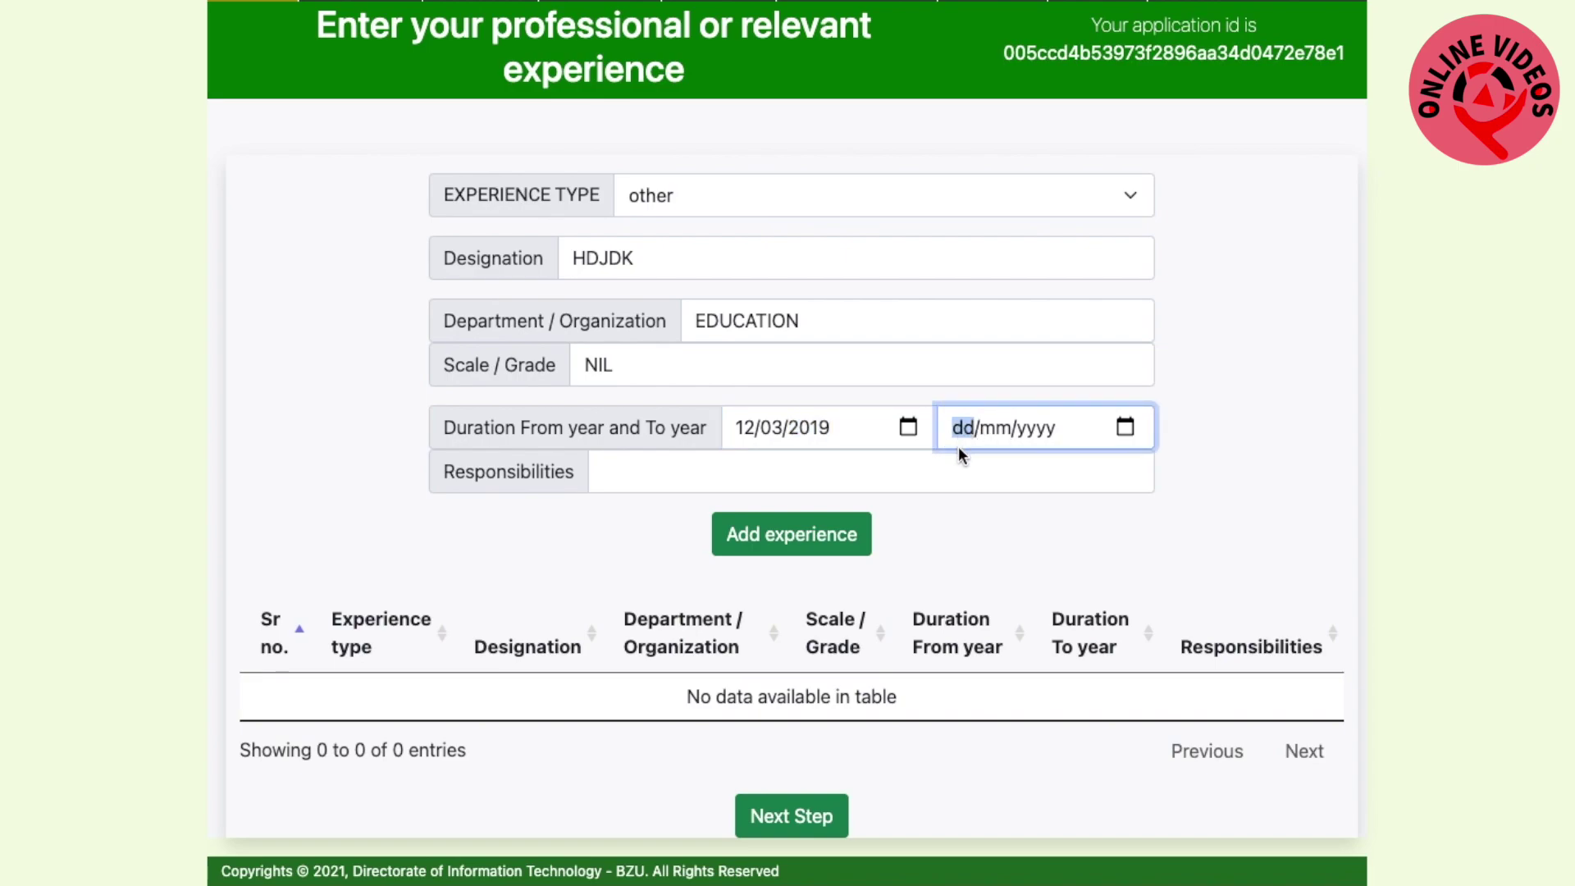
{"action": "type", "text": "12/"}
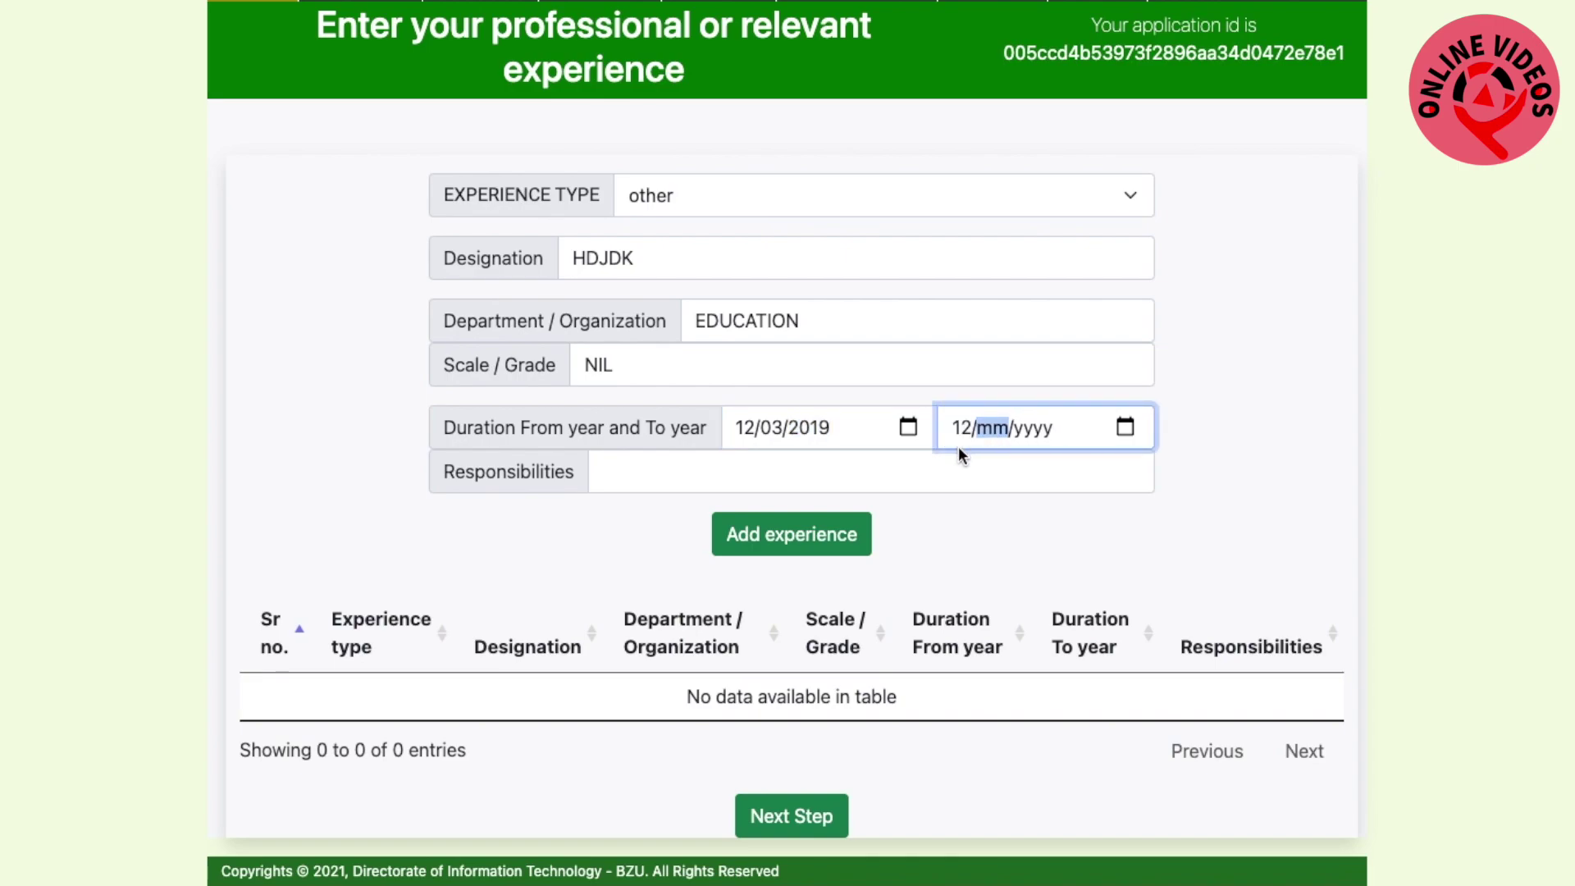
{"action": "type", "text": "04/2020"}
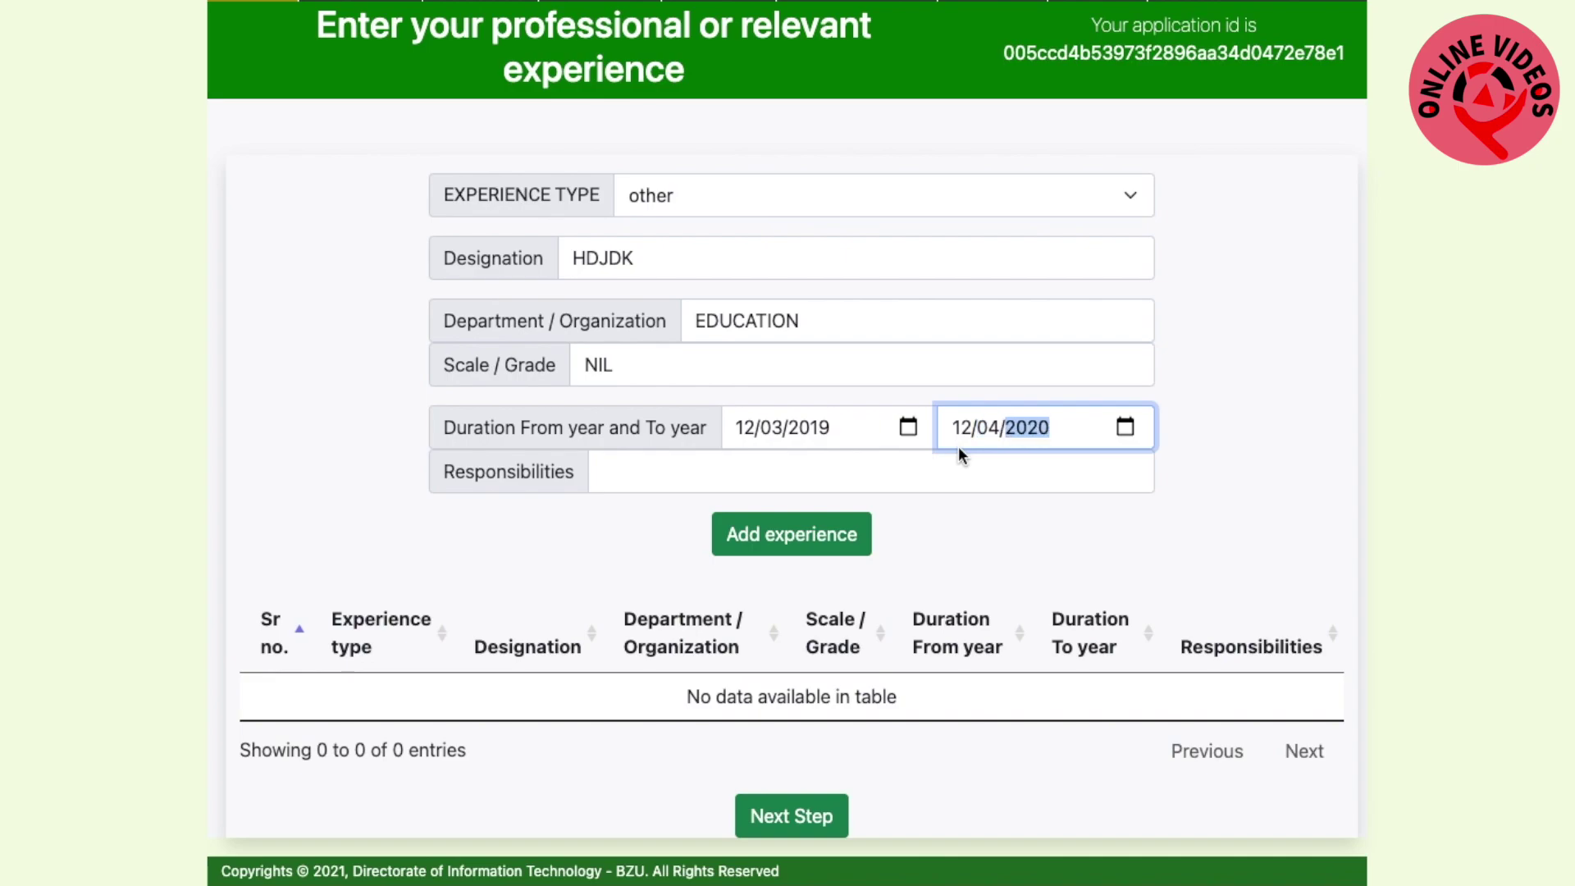
{"action": "left_click", "coordinate": [996, 525]}
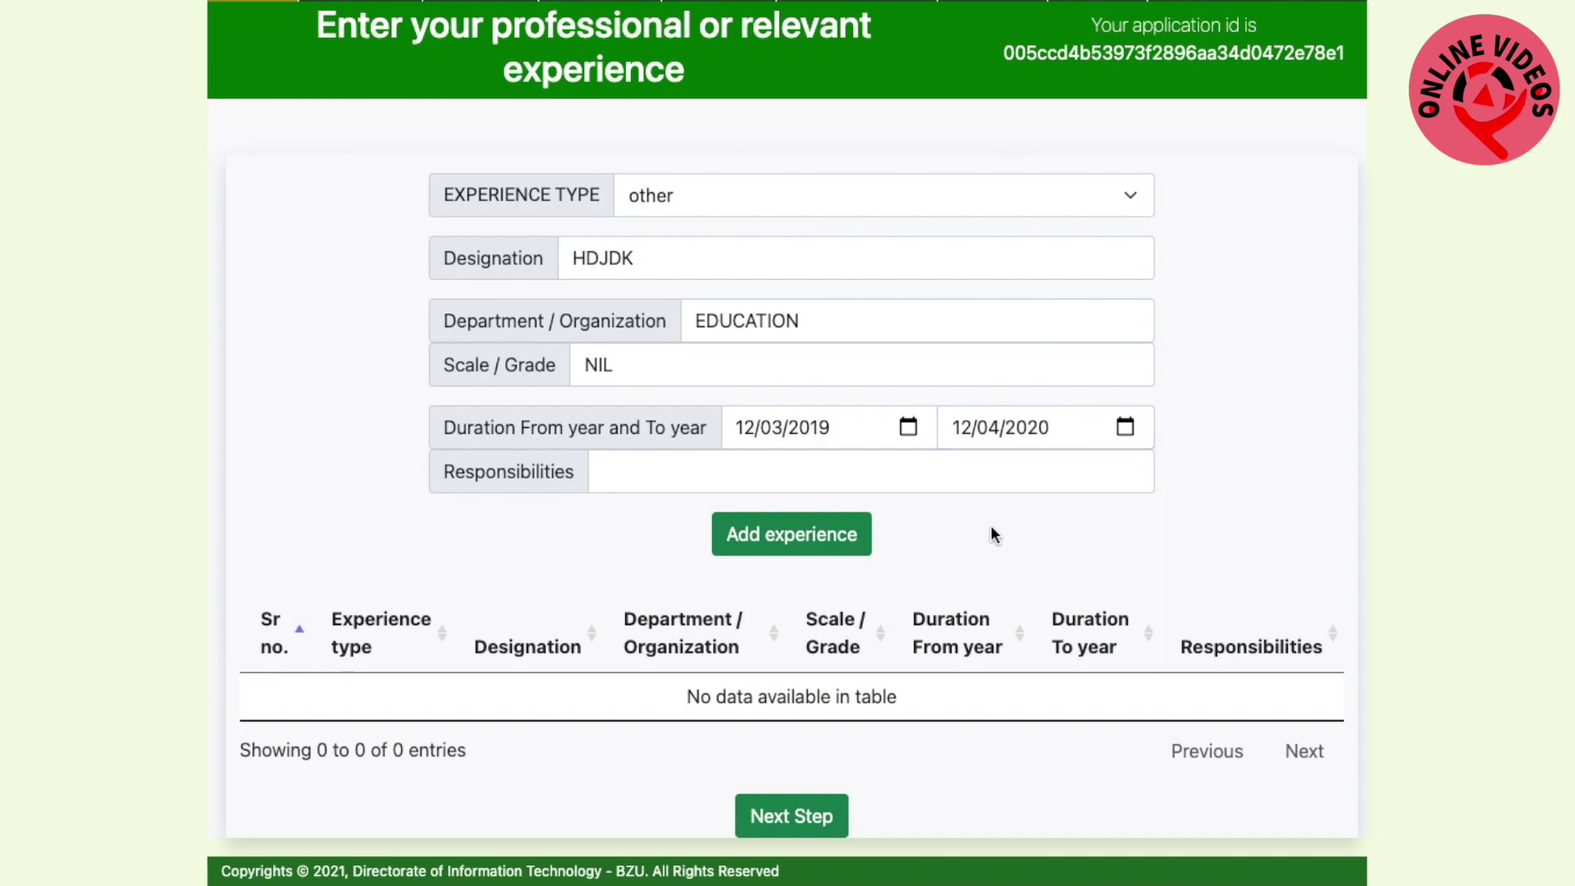
{"action": "left_click", "coordinate": [919, 476]}
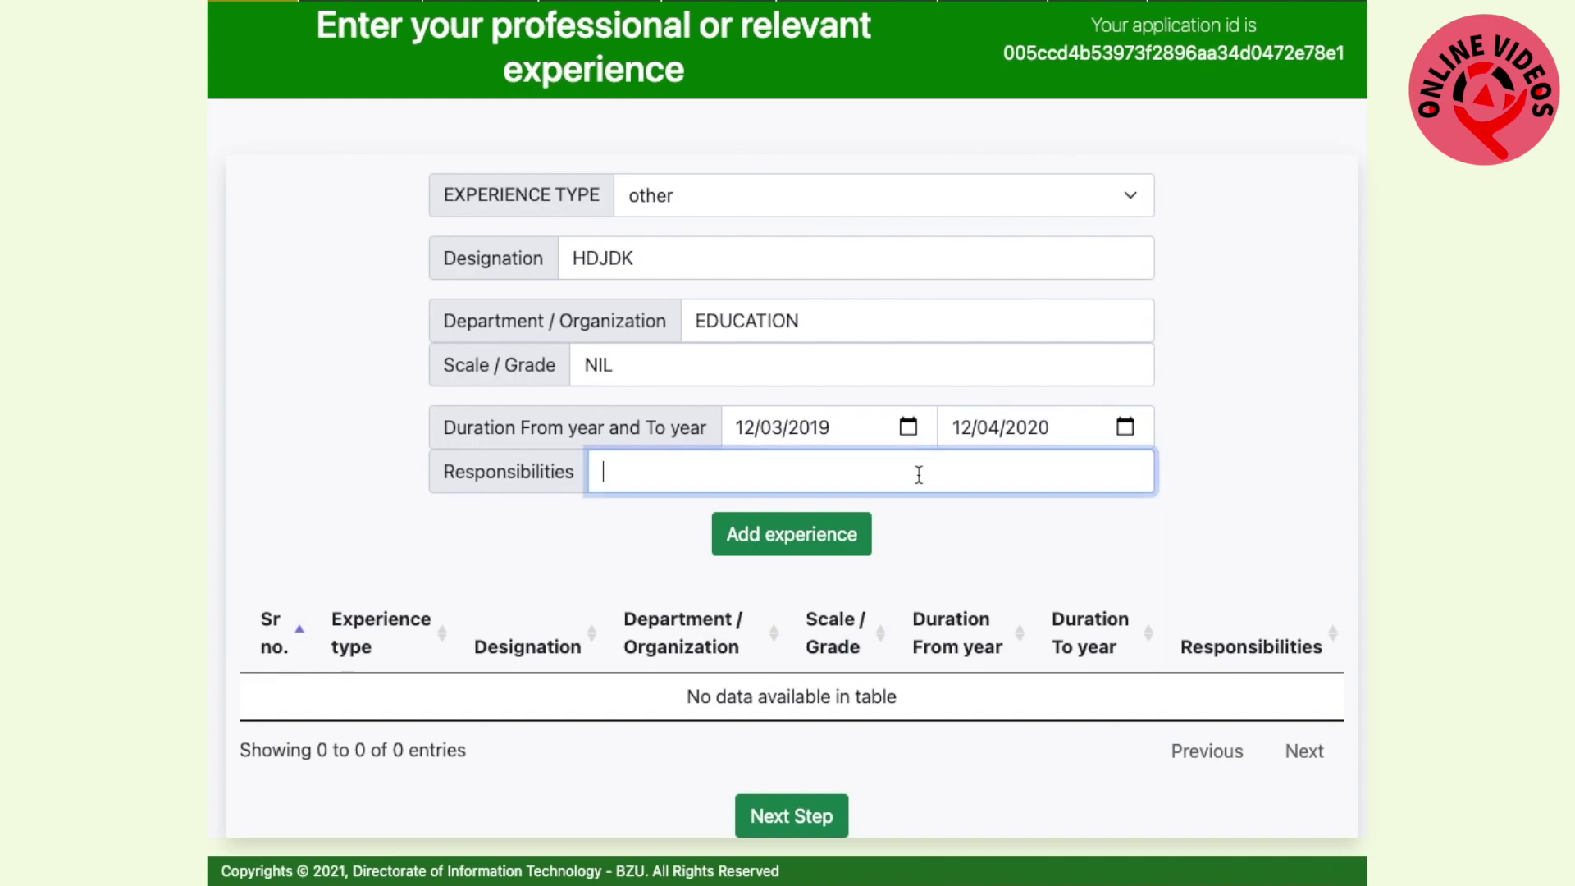
{"action": "type", "text": "GJK"}
{"action": "left_click", "coordinate": [836, 538]}
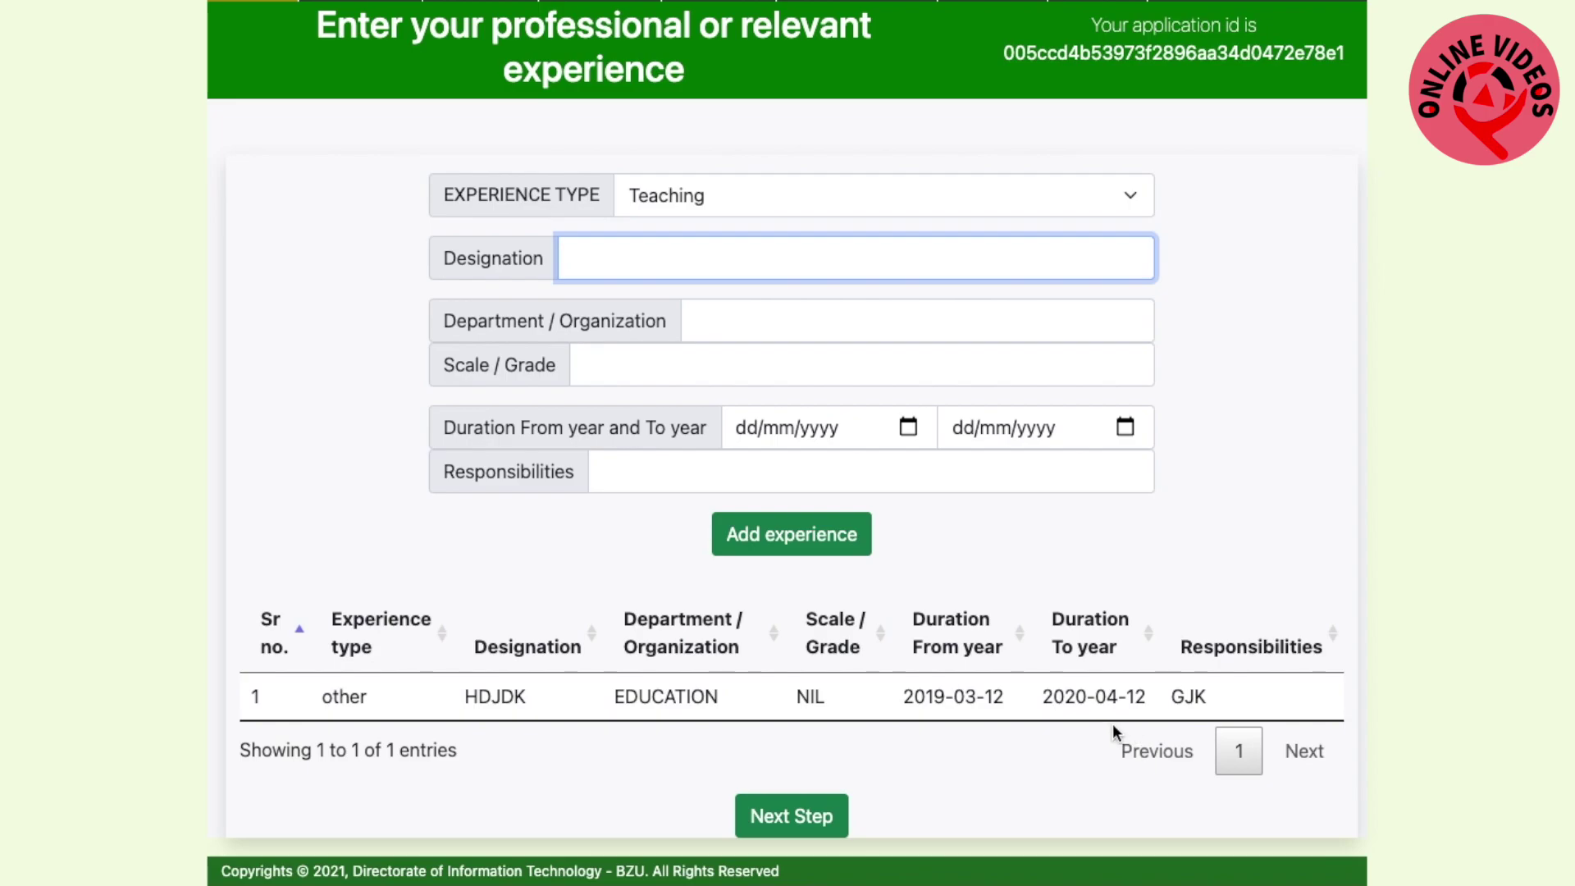
{"action": "left_click", "coordinate": [775, 821]}
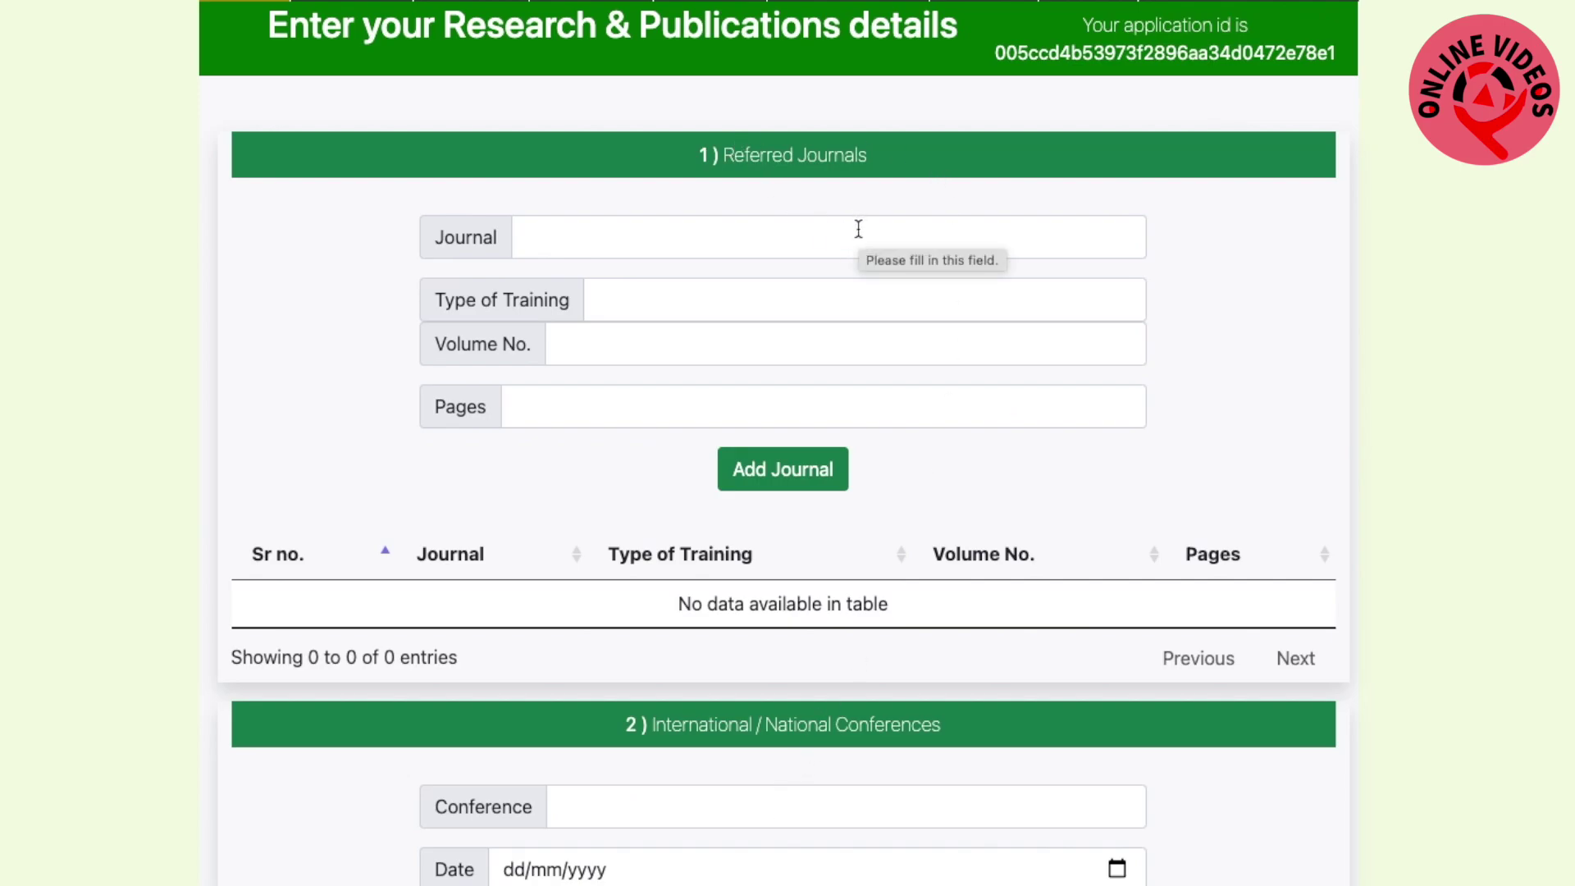
Scroll through the empty Referred Journals, Conferences and Publications sections of the Research & Publications page
{"action": "scroll", "coordinate": [811, 248], "scroll_direction": "down", "scroll_amount": 10}
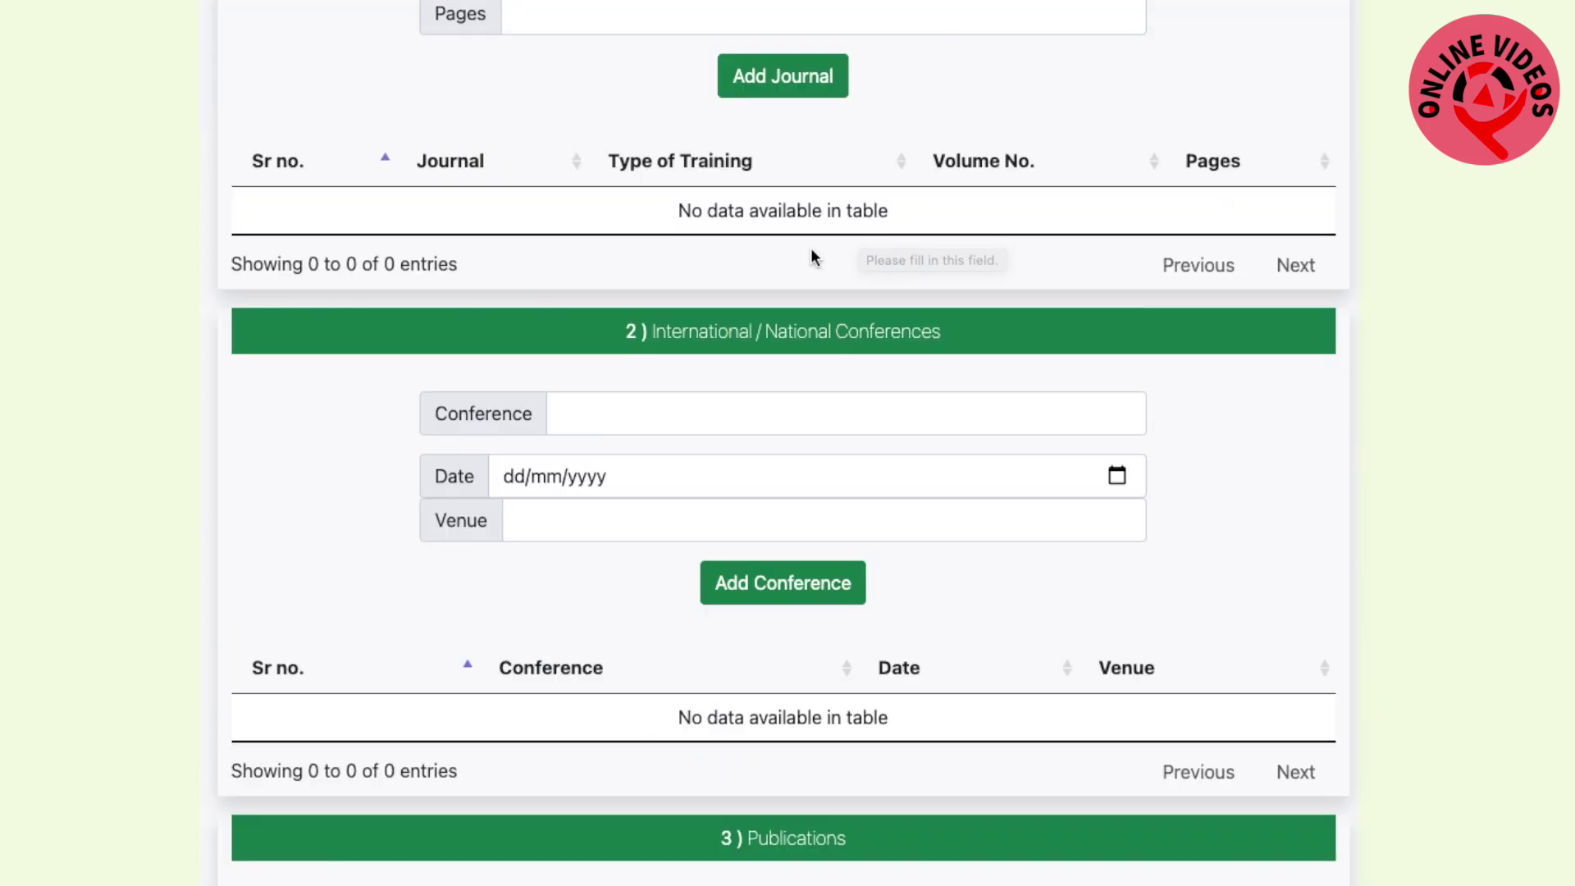
{"action": "scroll", "coordinate": [810, 256], "scroll_direction": "up", "scroll_amount": 7}
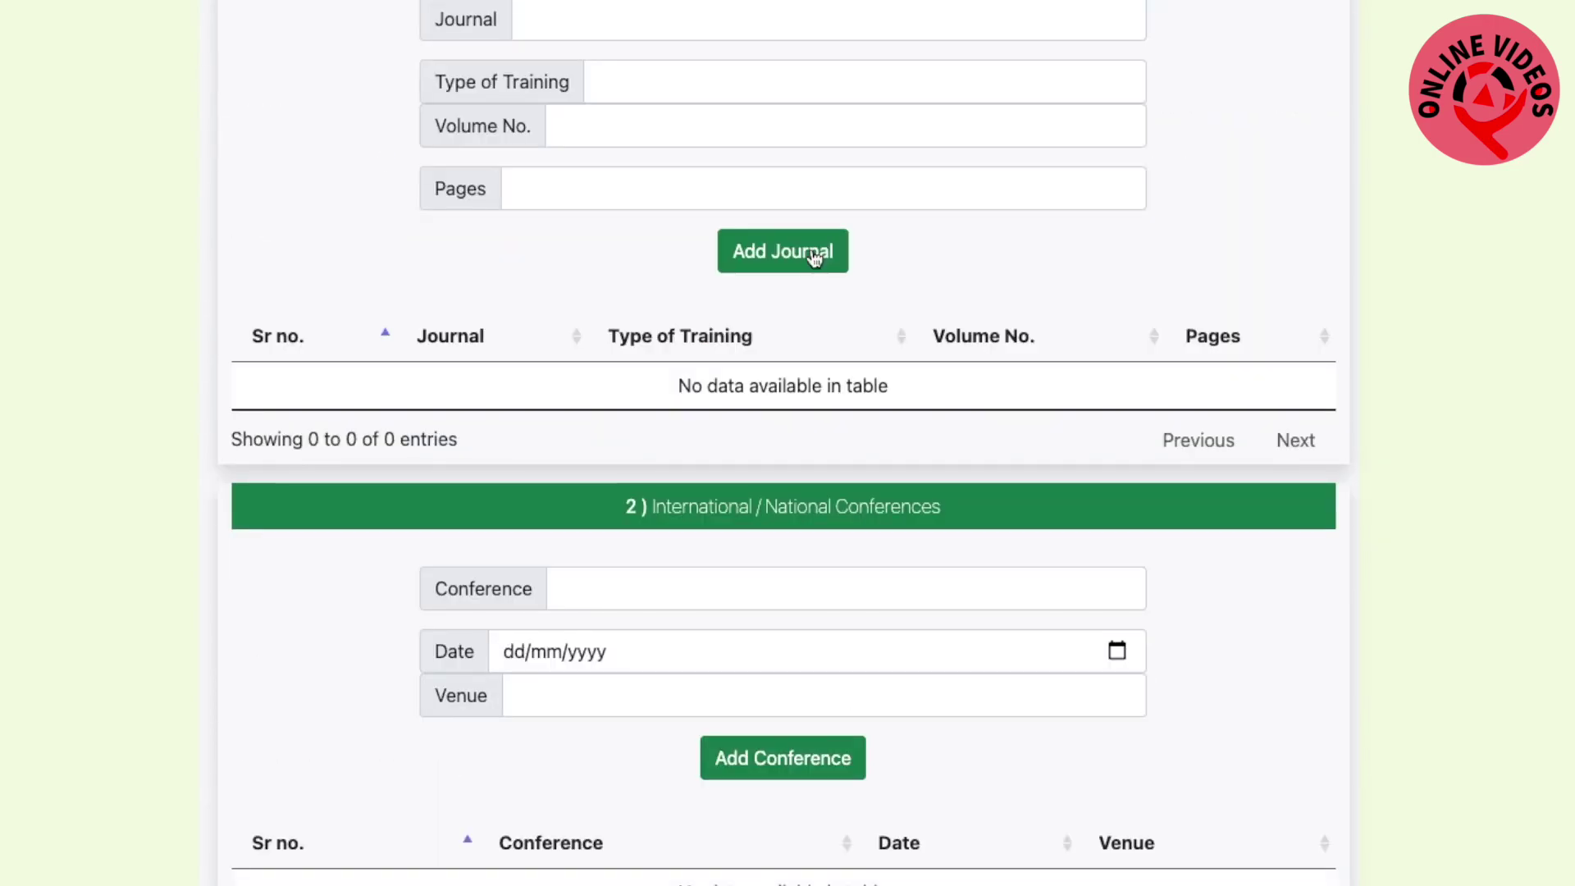
{"action": "scroll", "coordinate": [811, 255], "scroll_direction": "up", "scroll_amount": 3}
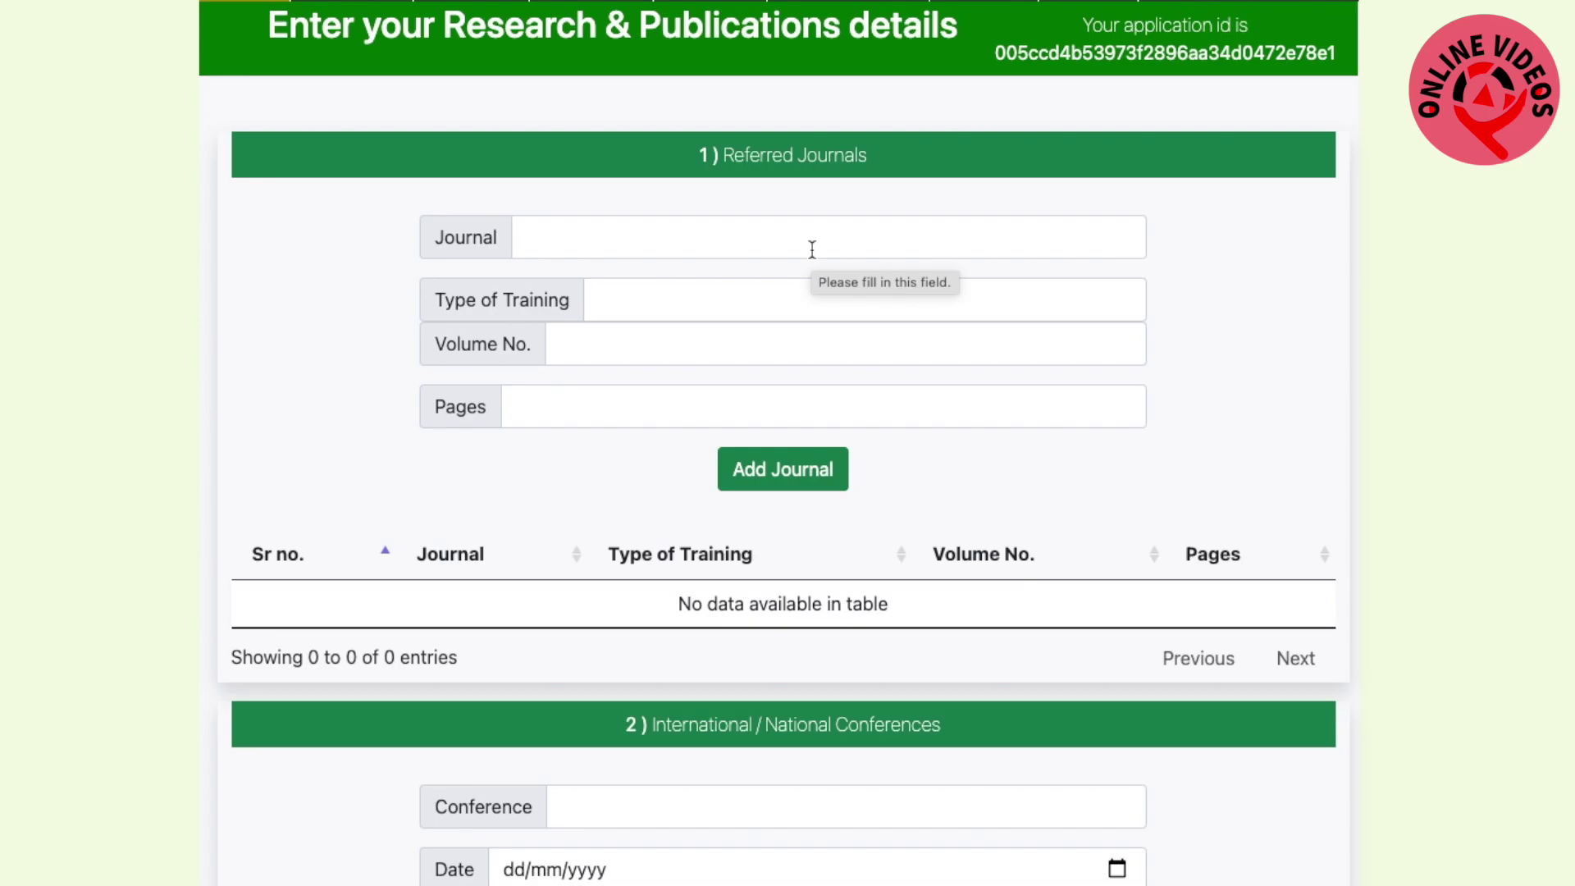
{"action": "scroll", "coordinate": [812, 248], "scroll_direction": "down", "scroll_amount": 10}
{"action": "scroll", "coordinate": [812, 249], "scroll_direction": "up", "scroll_amount": 10}
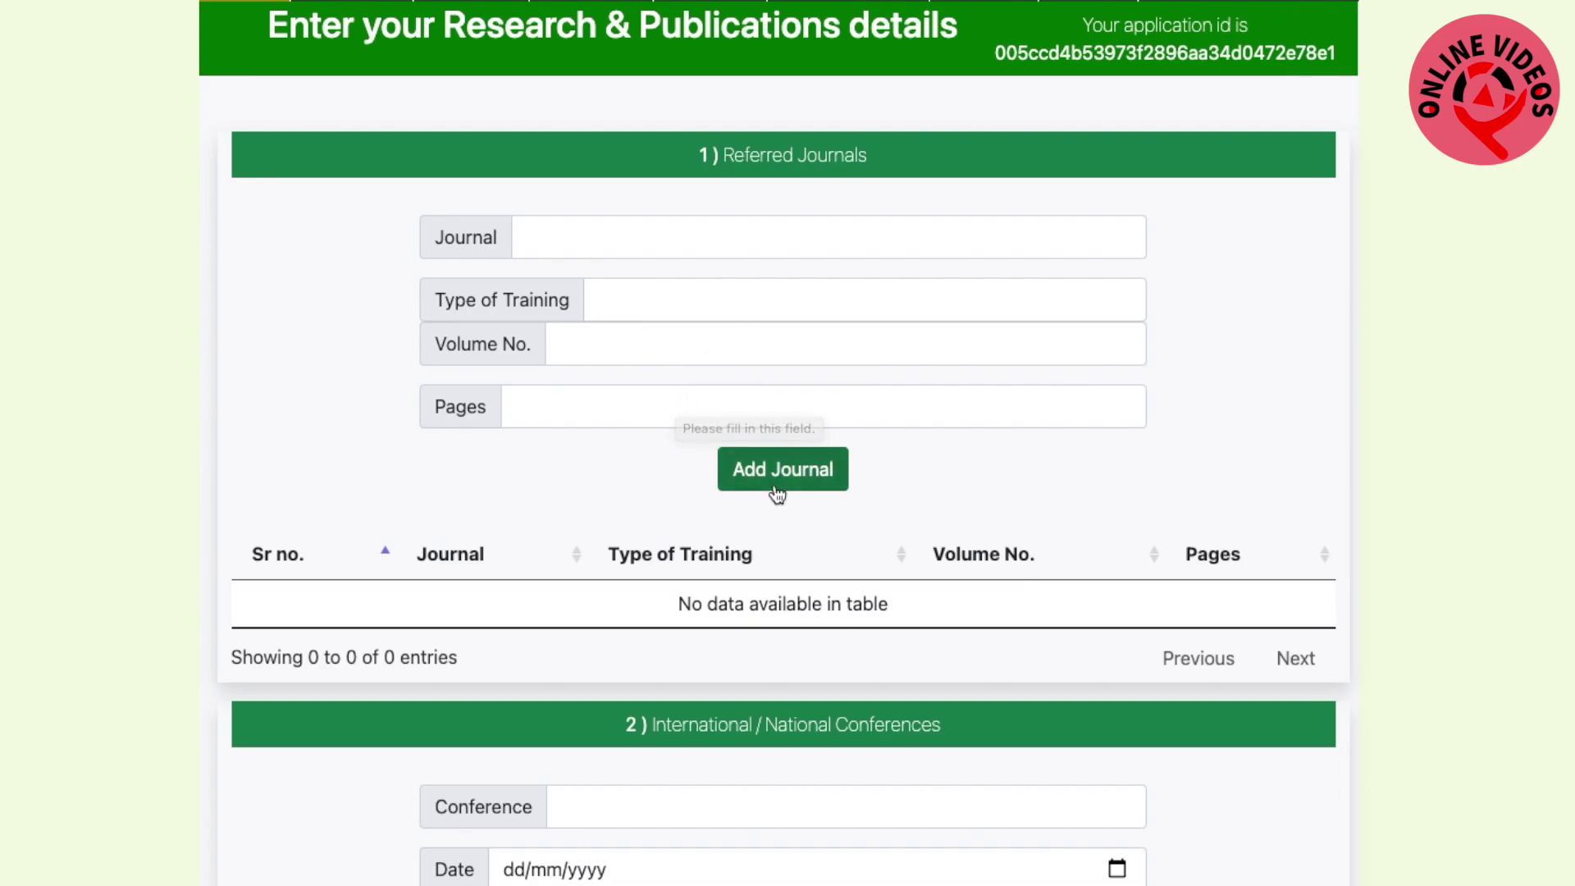
{"action": "scroll", "coordinate": [579, 447], "scroll_direction": "down", "scroll_amount": 3}
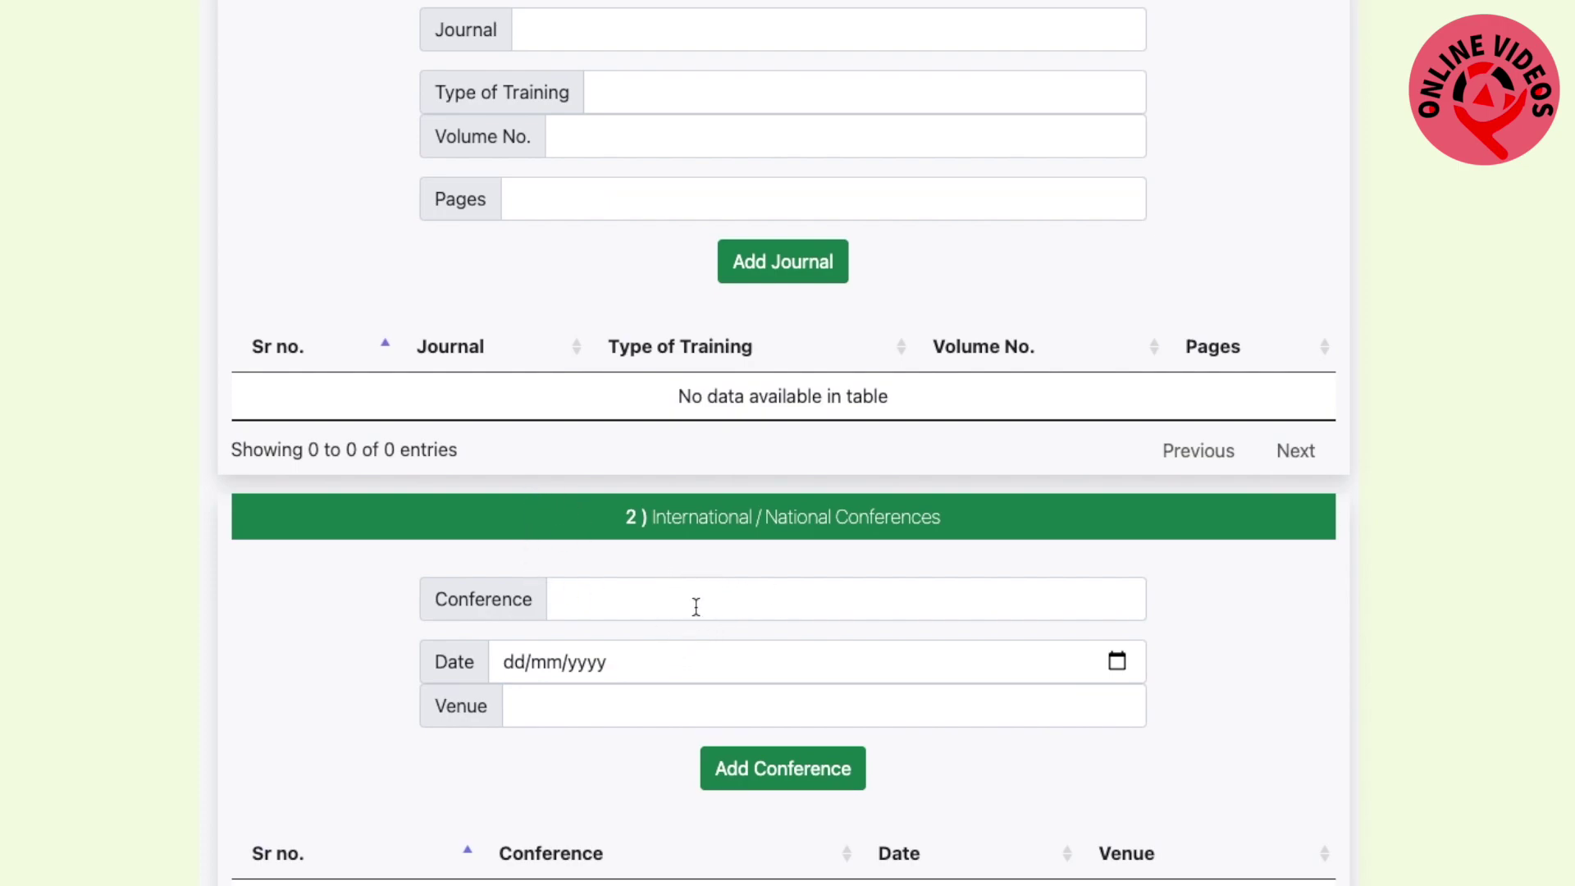
{"action": "scroll", "coordinate": [689, 734], "scroll_direction": "down", "scroll_amount": 3}
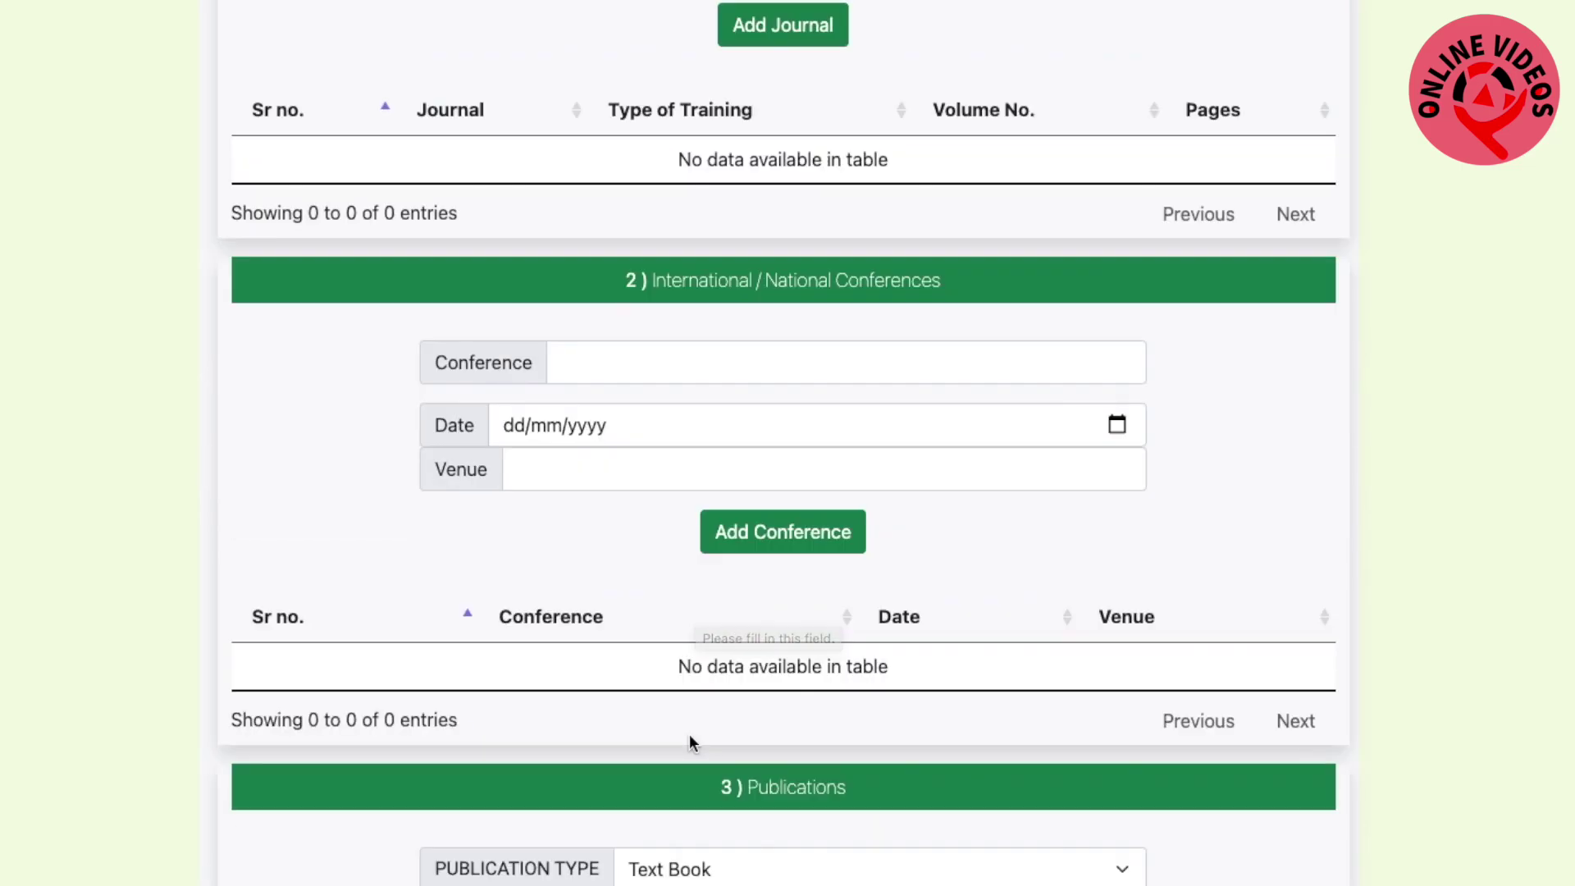
{"action": "scroll", "coordinate": [543, 770], "scroll_direction": "down", "scroll_amount": 3}
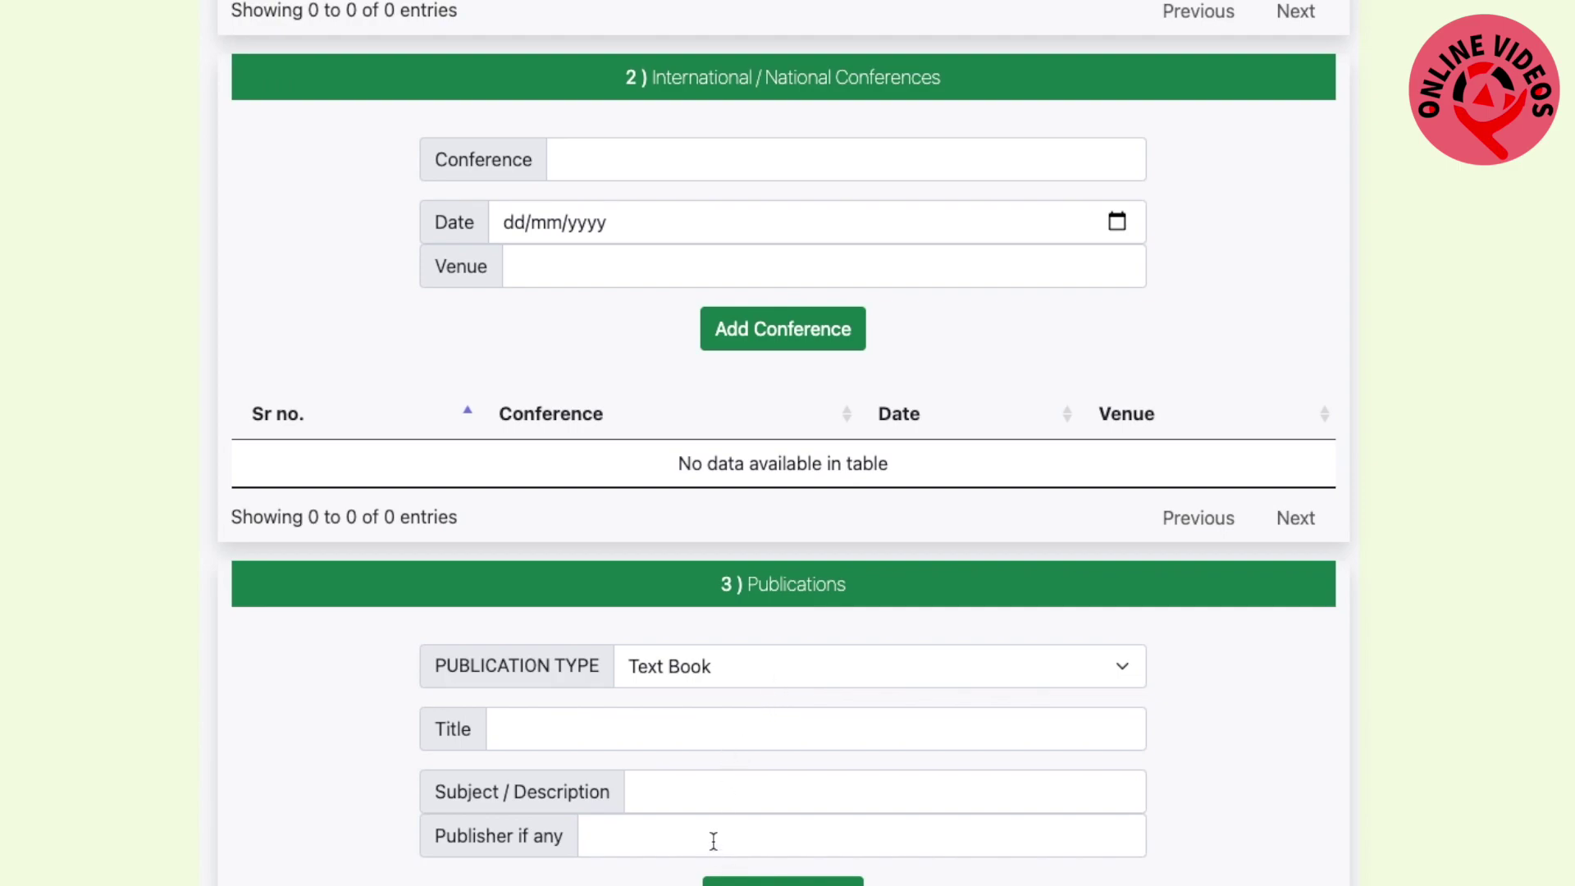
{"action": "scroll", "coordinate": [674, 877], "scroll_direction": "down", "scroll_amount": 2}
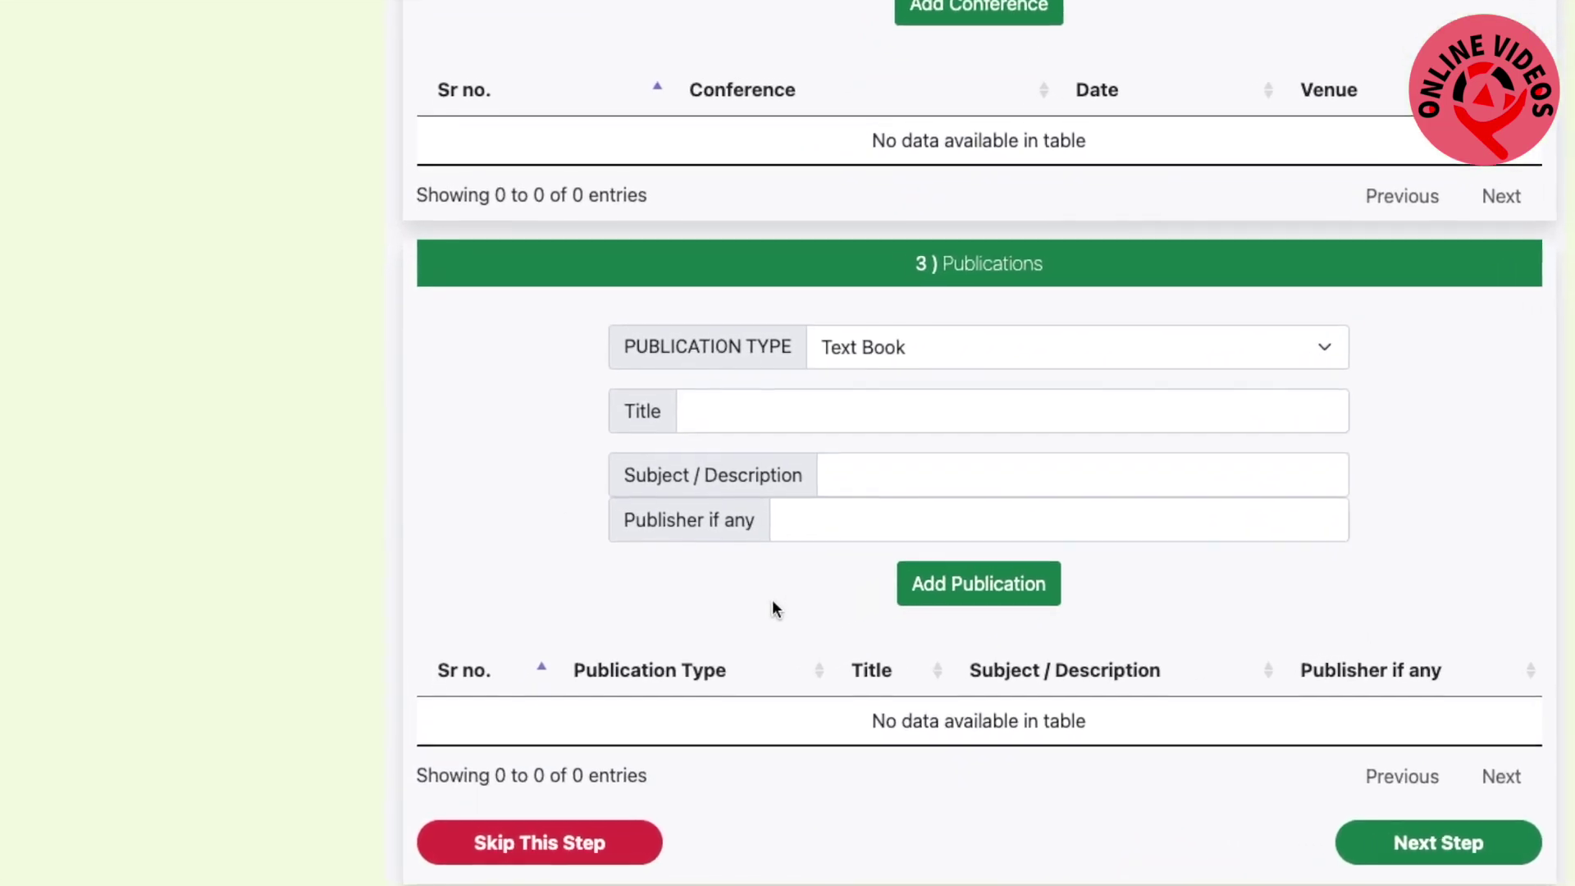
Skip Research & Publications and enter certification name/place NUK with training type H6YJJ
{"action": "left_click", "coordinate": [526, 853]}
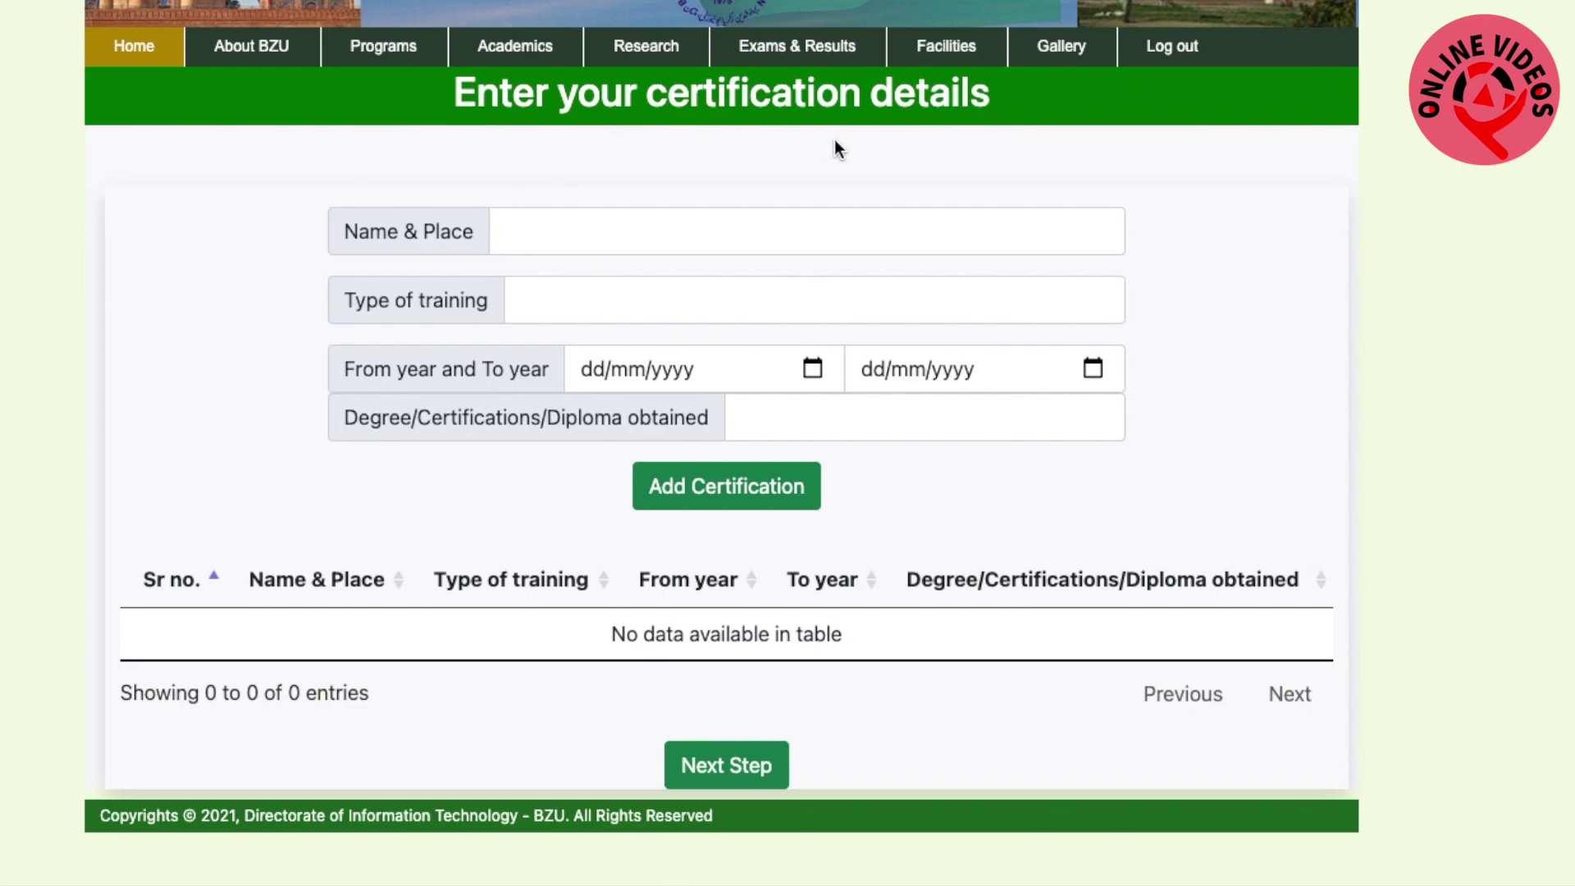
{"action": "left_click", "coordinate": [687, 233]}
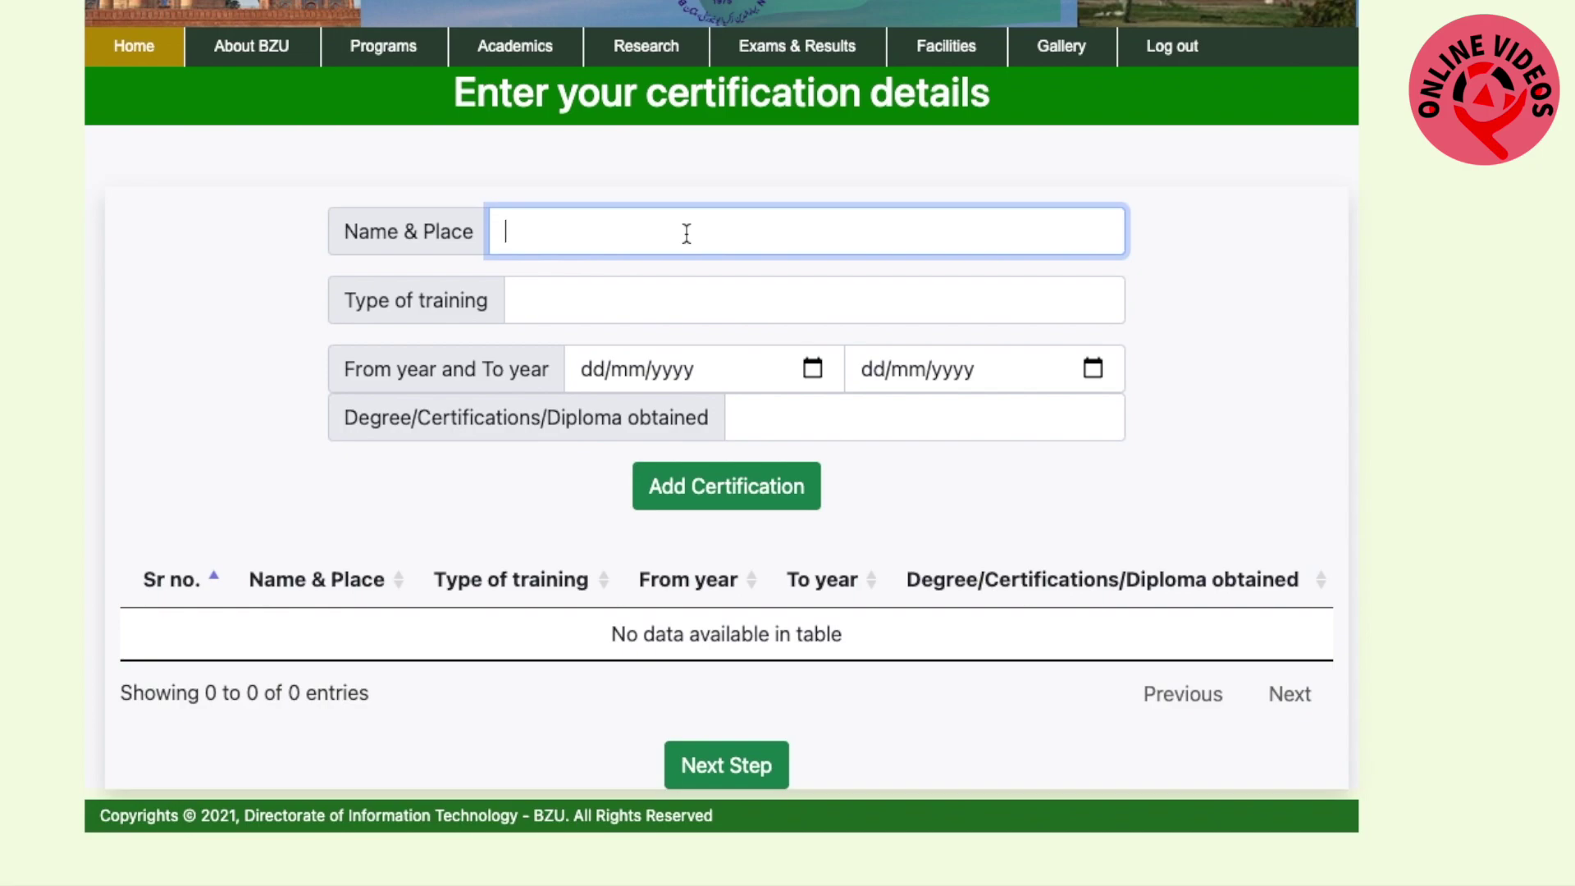
{"action": "type", "text": "NUK"}
{"action": "left_click", "coordinate": [630, 300]}
{"action": "type", "text": "H6YJJ"}
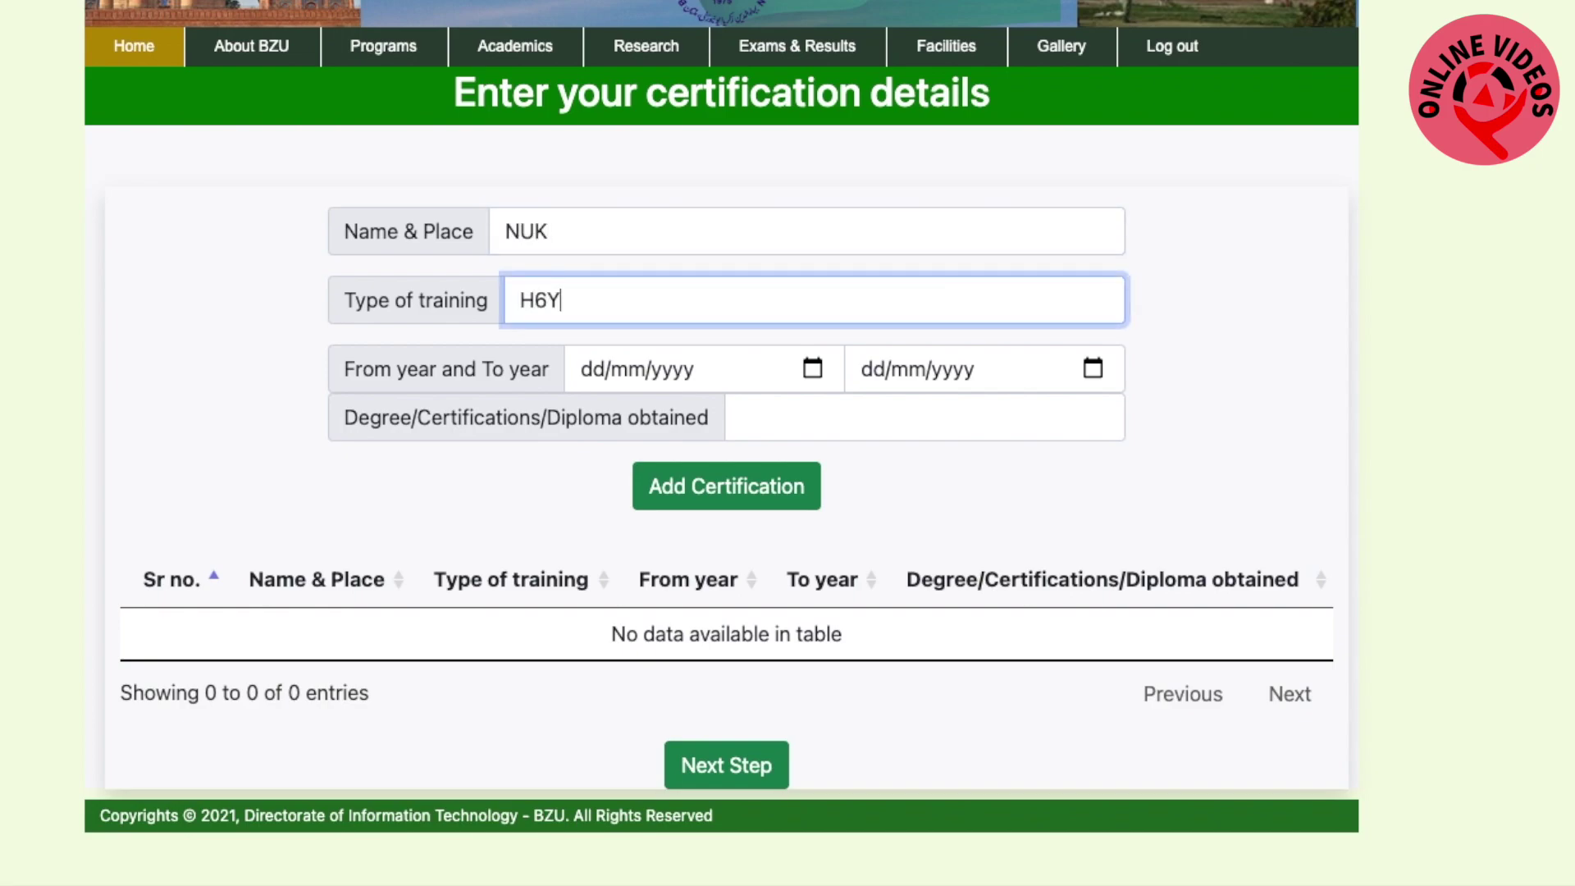
Set certification dates 2020-12-10 to 2021-02-01 and degree GHJJ, add it, and continue
{"action": "left_click", "coordinate": [592, 368]}
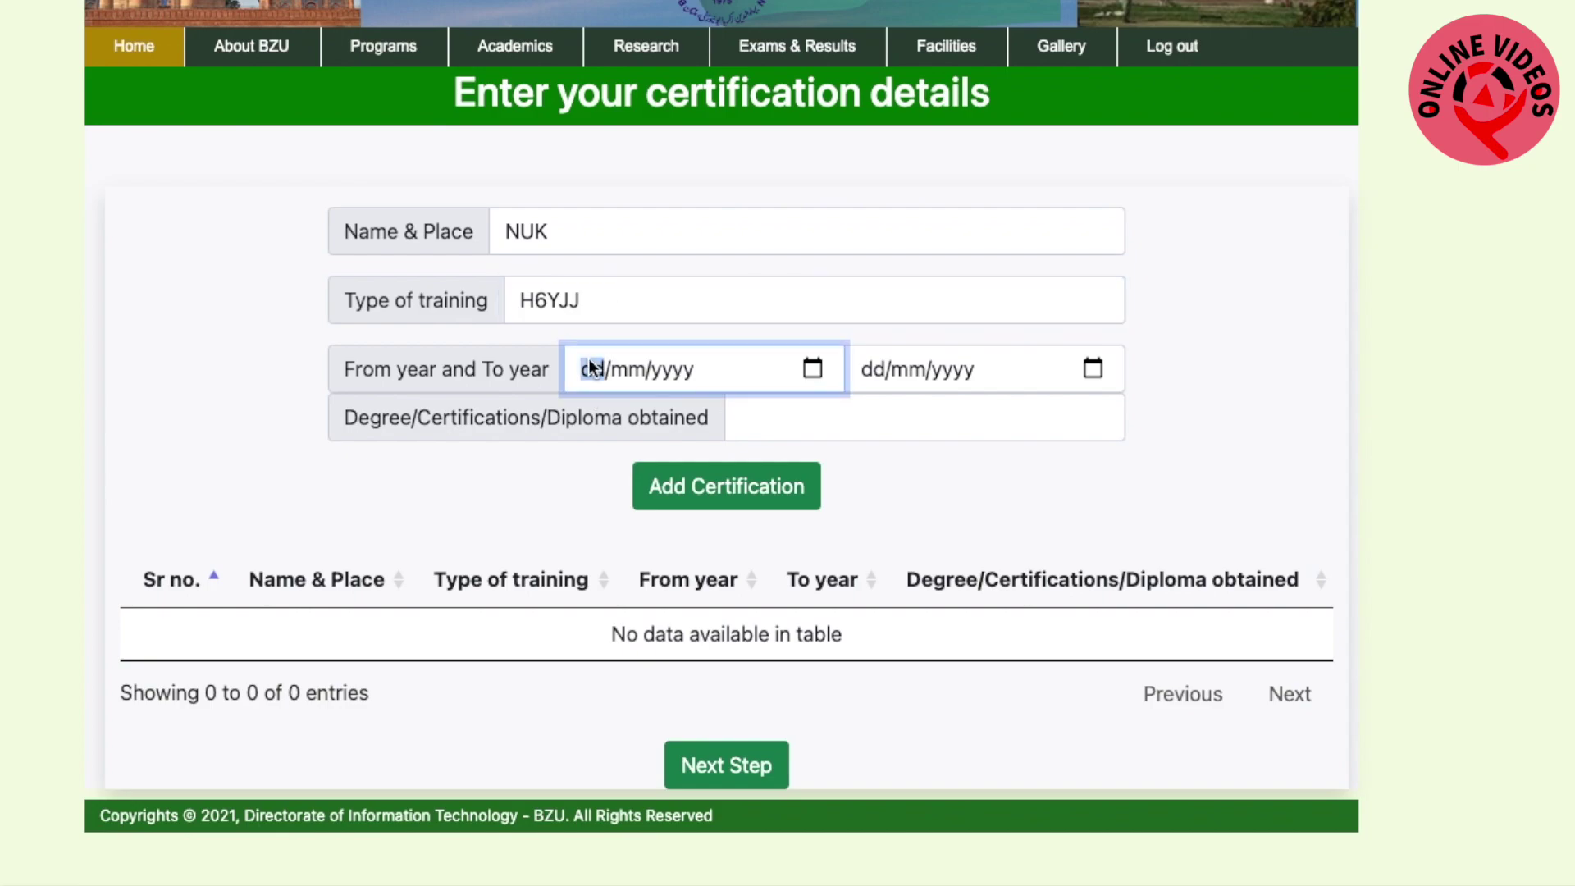
{"action": "type", "text": "10/mm/yyyy"}
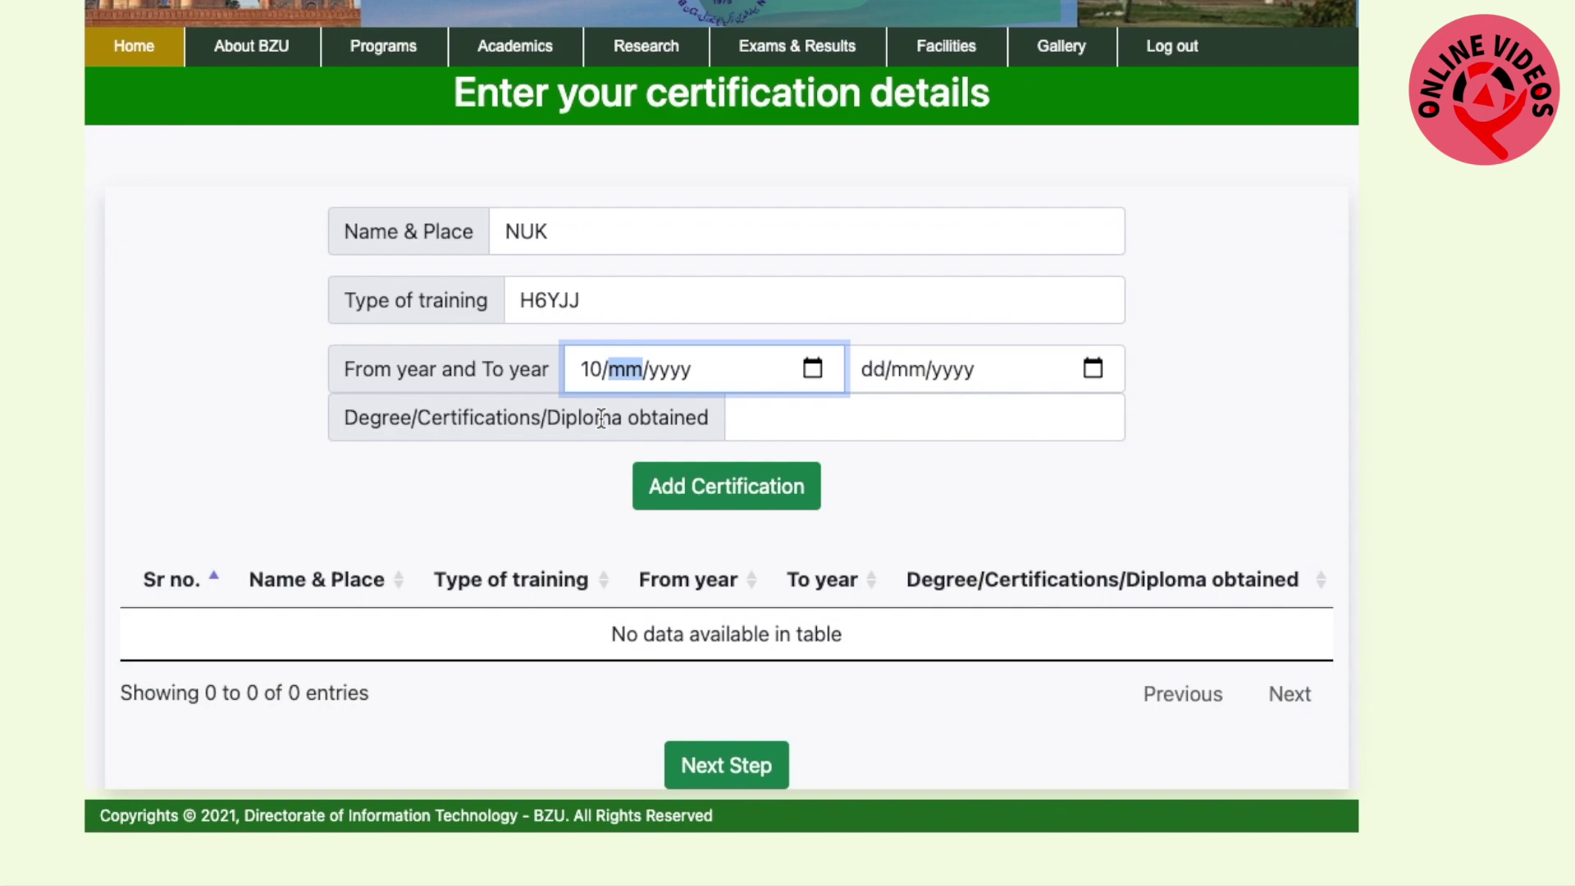
{"action": "type", "text": "12/"}
{"action": "type", "text": "2"}
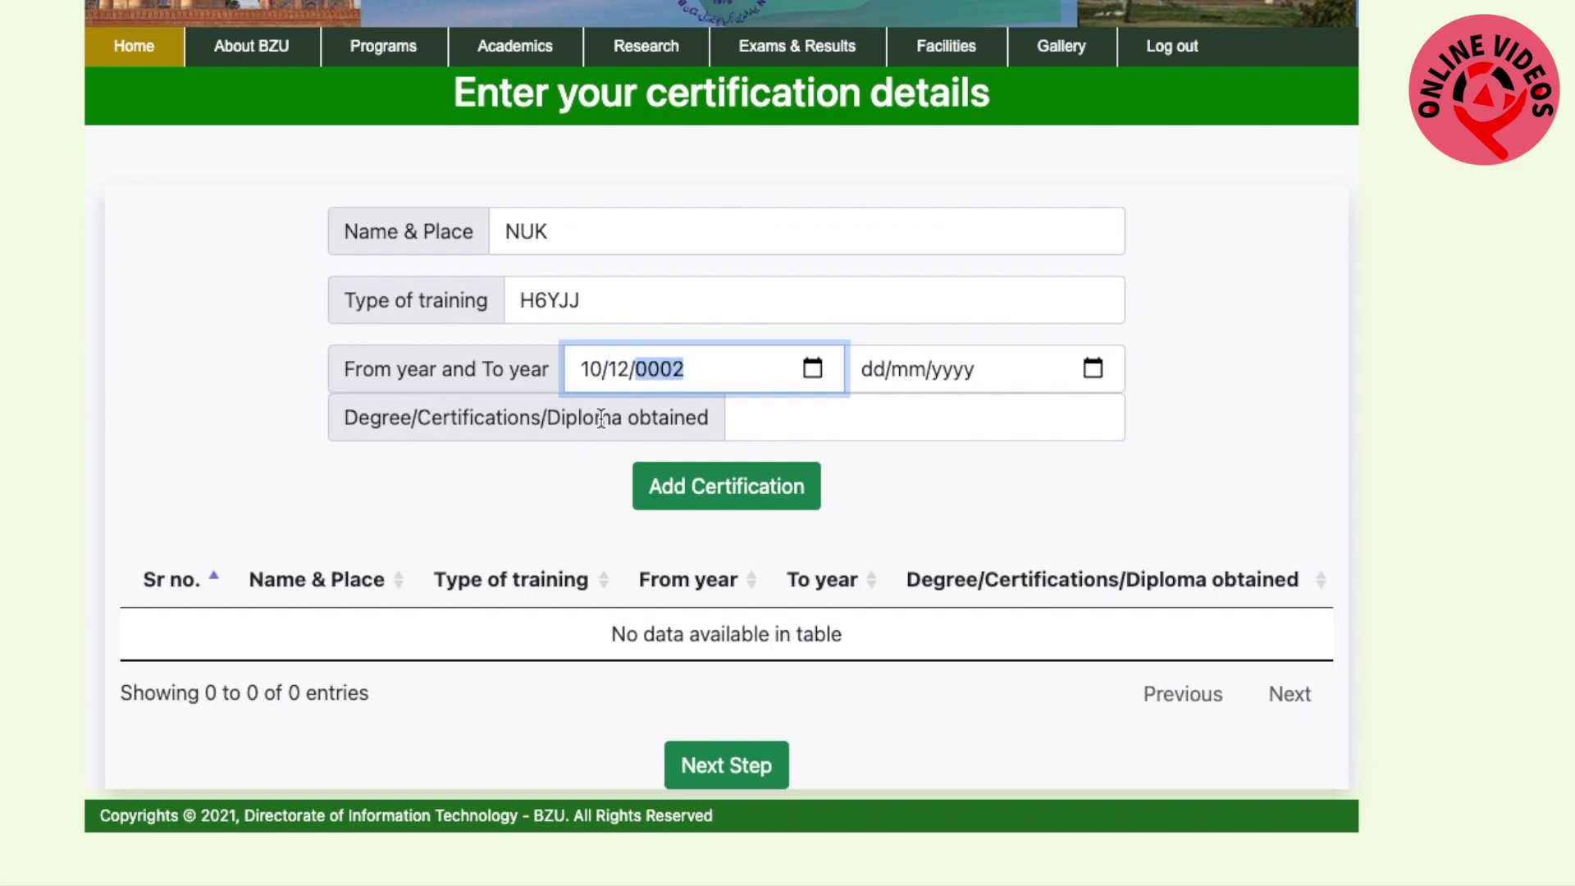
{"action": "type", "text": "020"}
{"action": "left_click", "coordinate": [875, 374]}
{"action": "type", "text": "01/"}
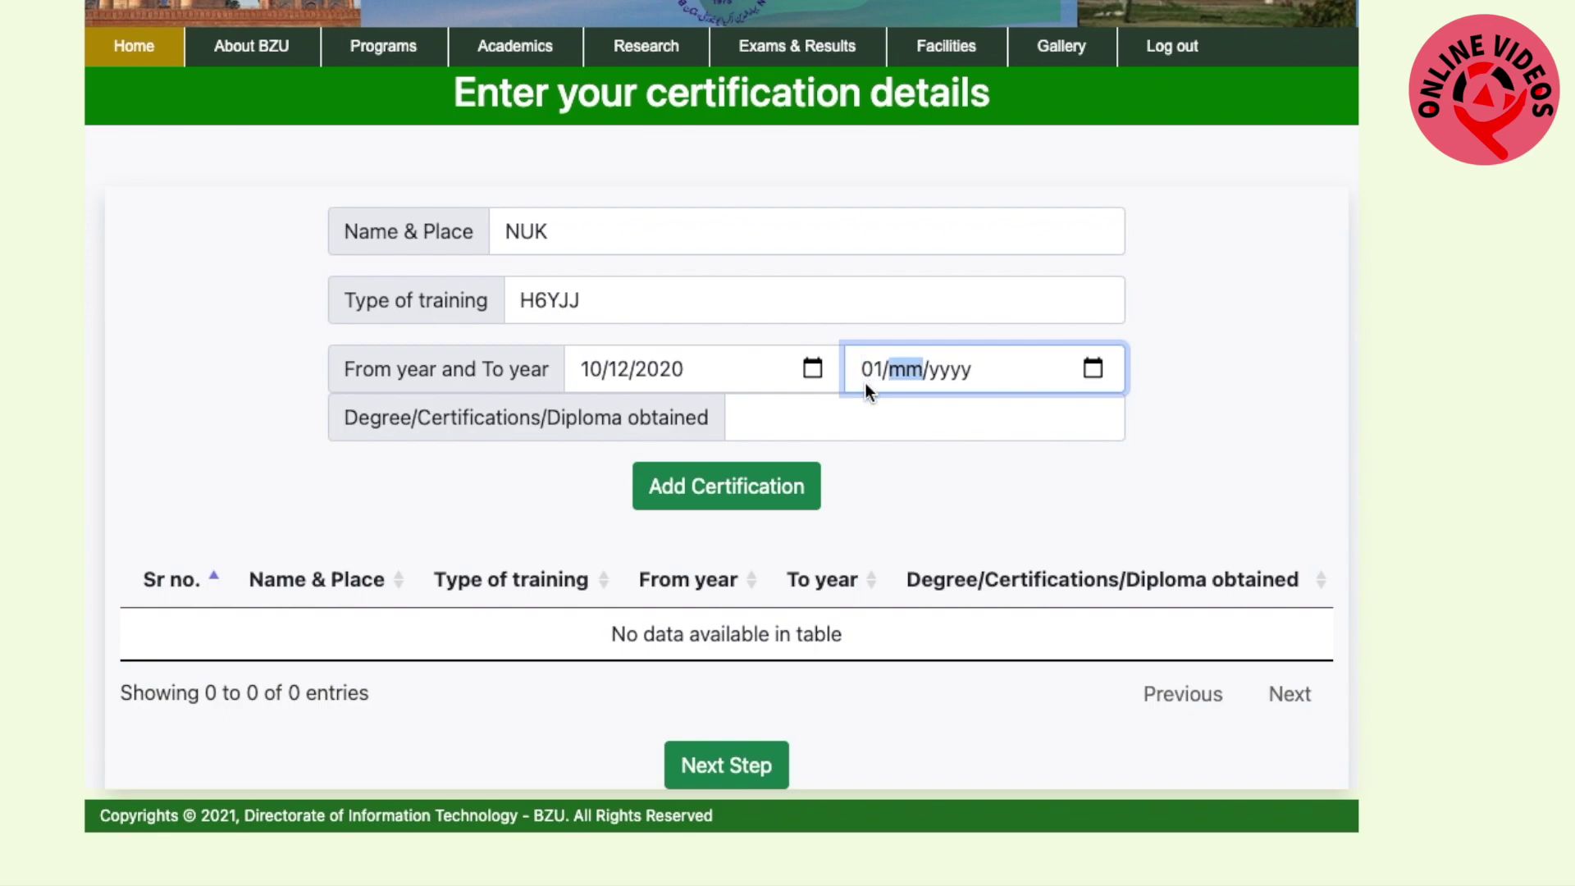
{"action": "type", "text": "0"}
{"action": "type", "text": "2/"}
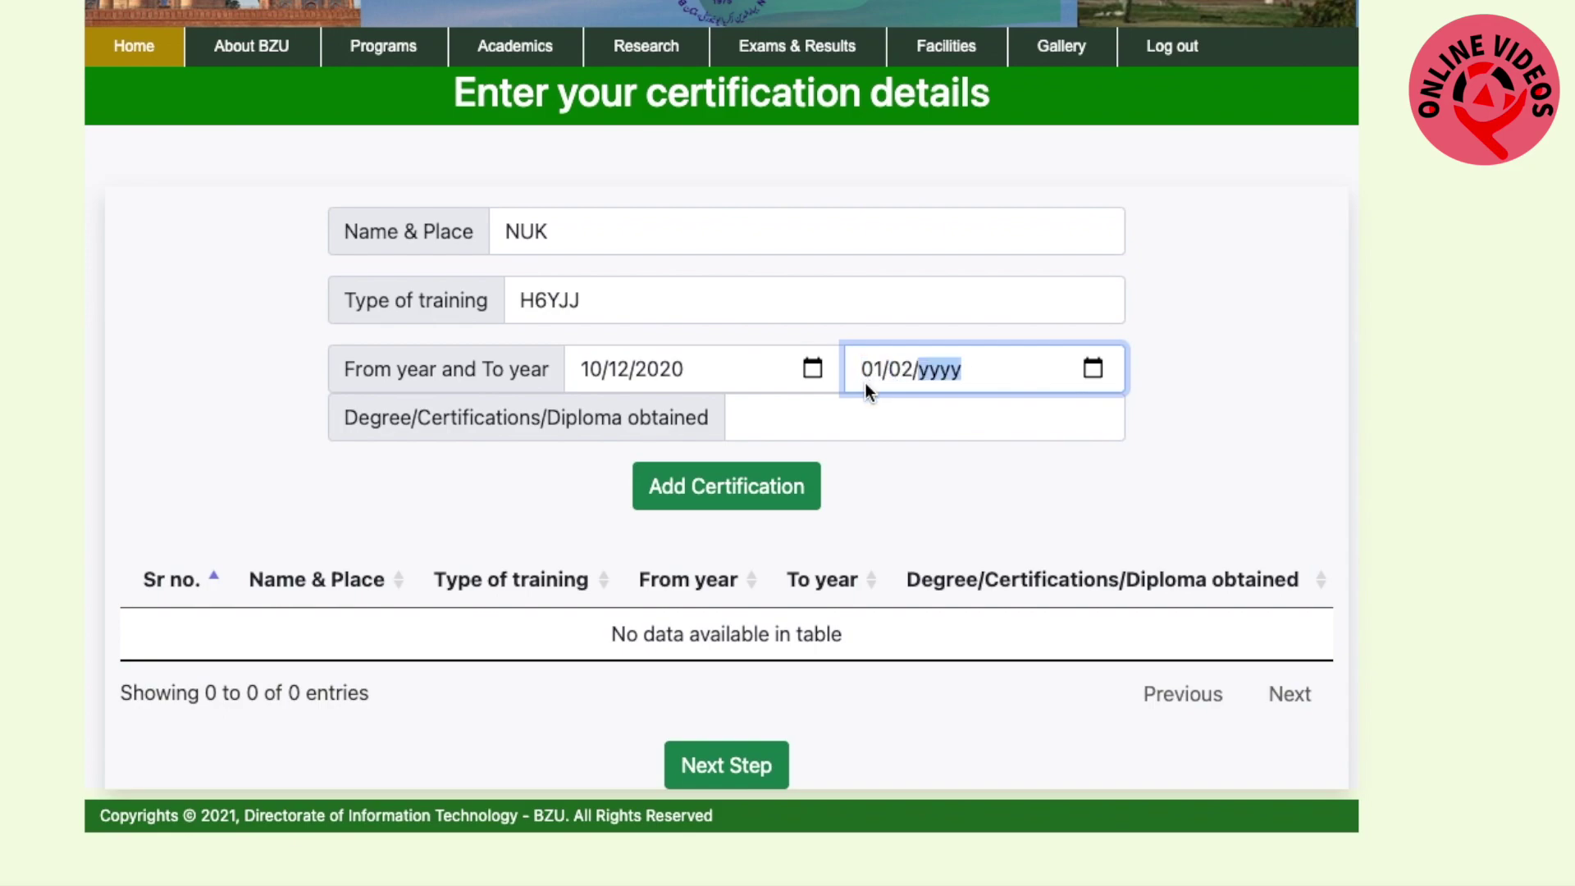
{"action": "type", "text": "2021"}
{"action": "left_click", "coordinate": [896, 423]}
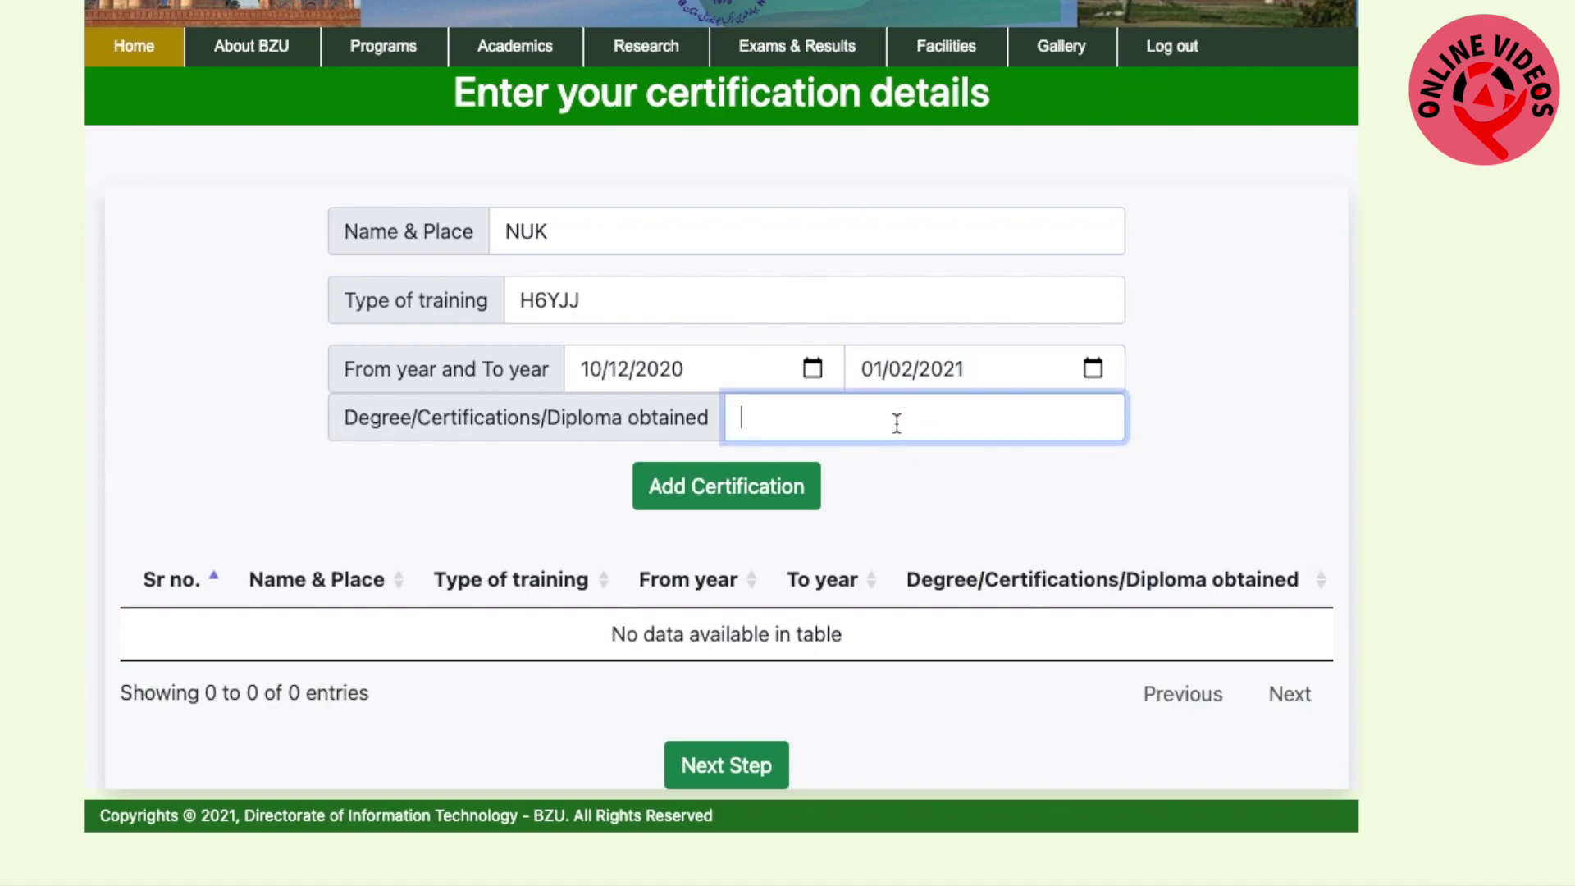
{"action": "type", "text": "GHJJ"}
{"action": "left_click", "coordinate": [750, 502]}
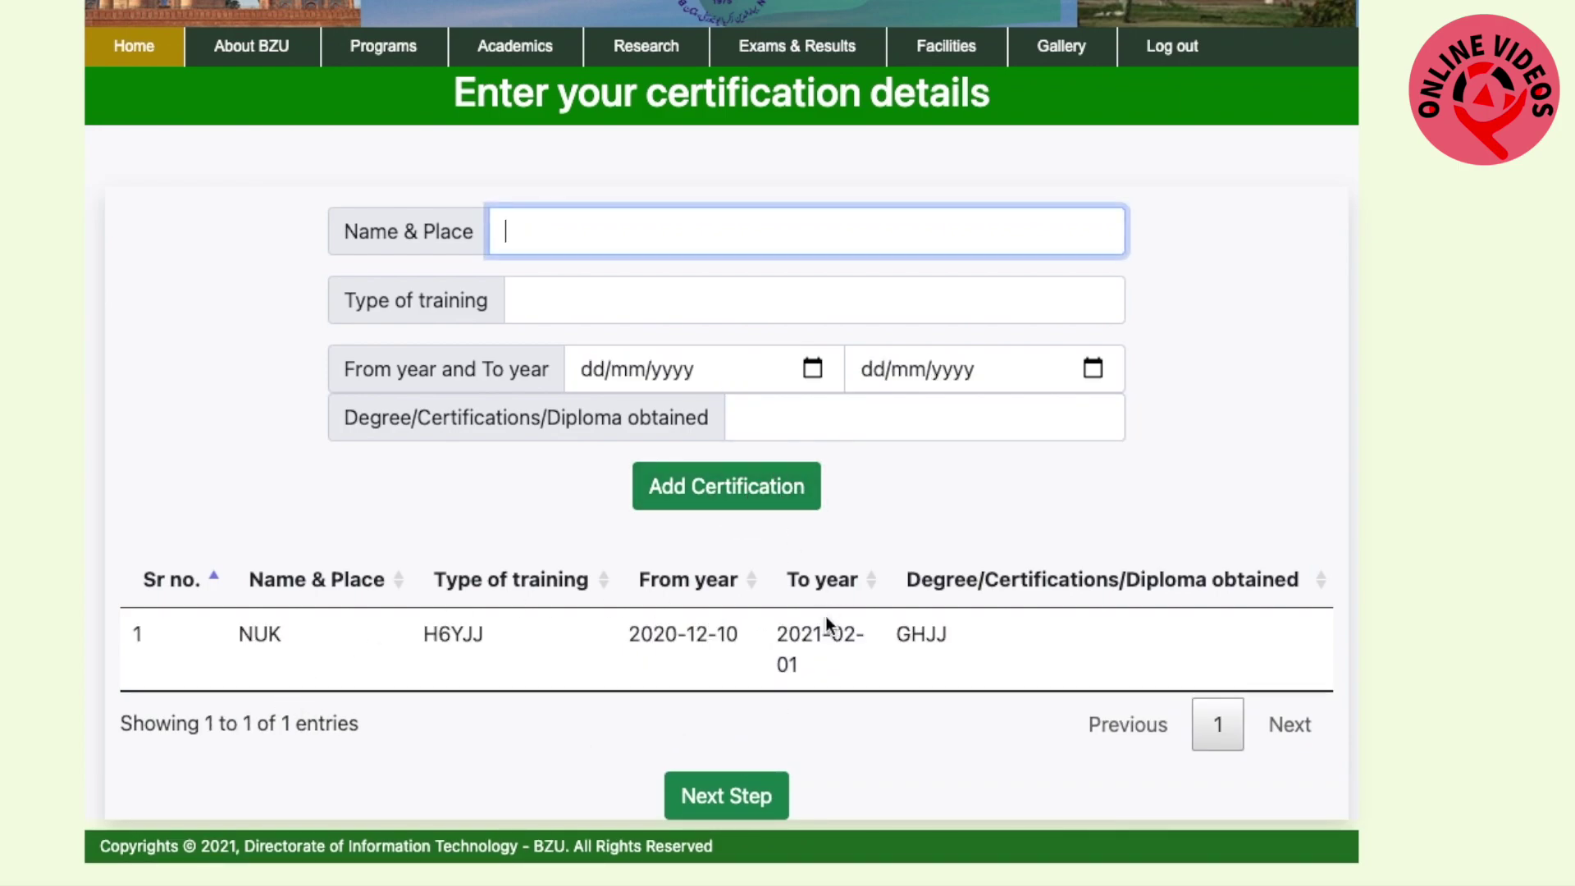
{"action": "left_click", "coordinate": [731, 799]}
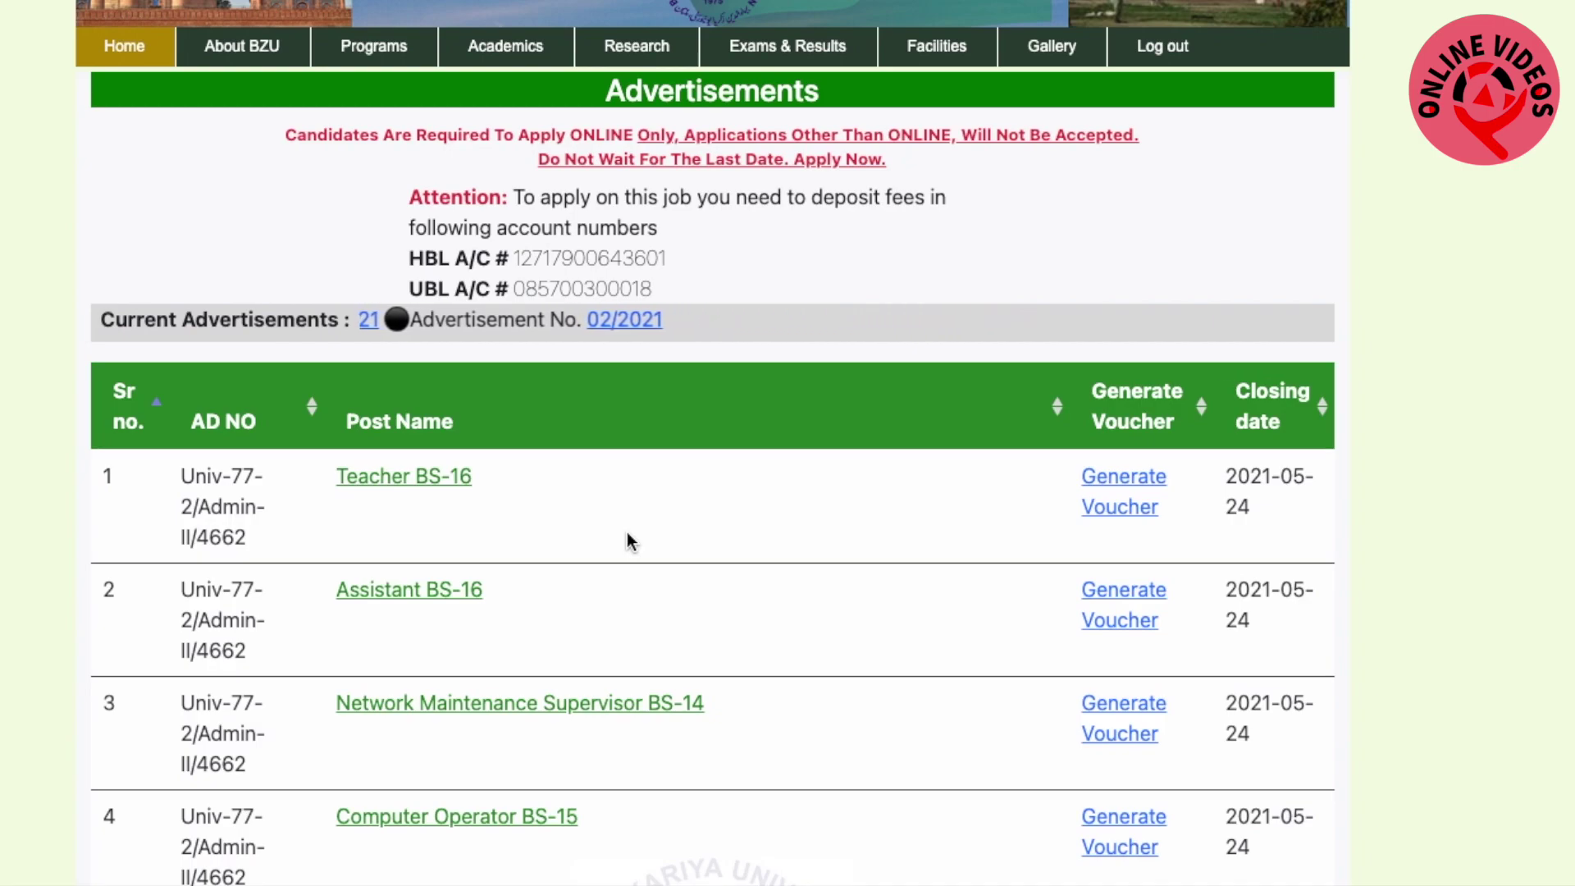
Scroll the available posts down to row 10, Junior Clerk BS-11, with its Generate Voucher link
{"action": "scroll", "coordinate": [627, 537], "scroll_direction": "down", "scroll_amount": 3}
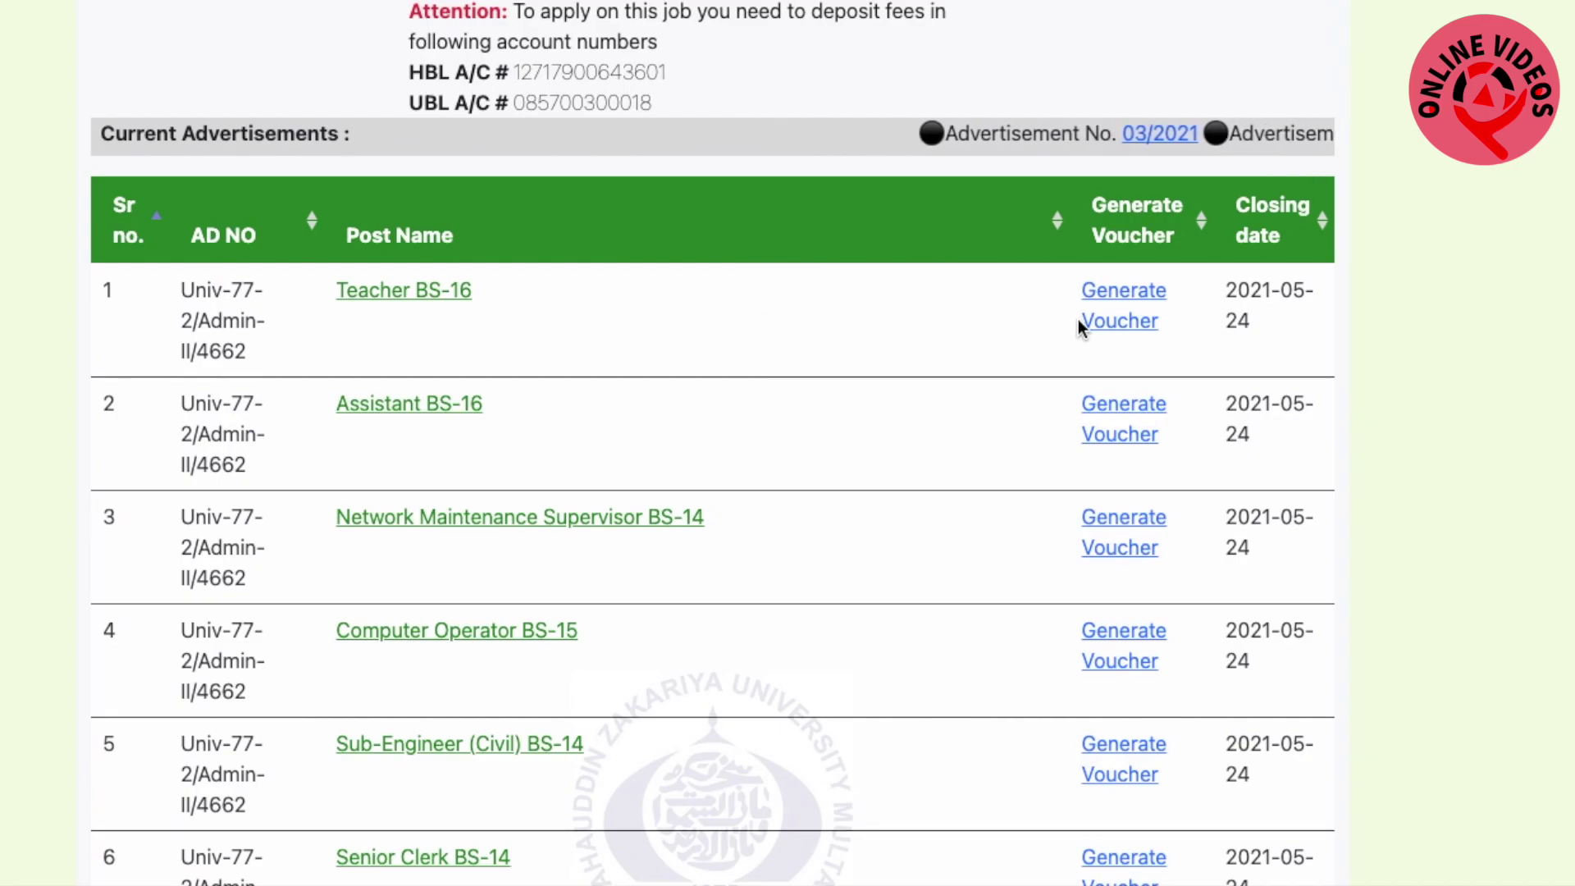
{"action": "scroll", "coordinate": [435, 681], "scroll_direction": "down", "scroll_amount": 3}
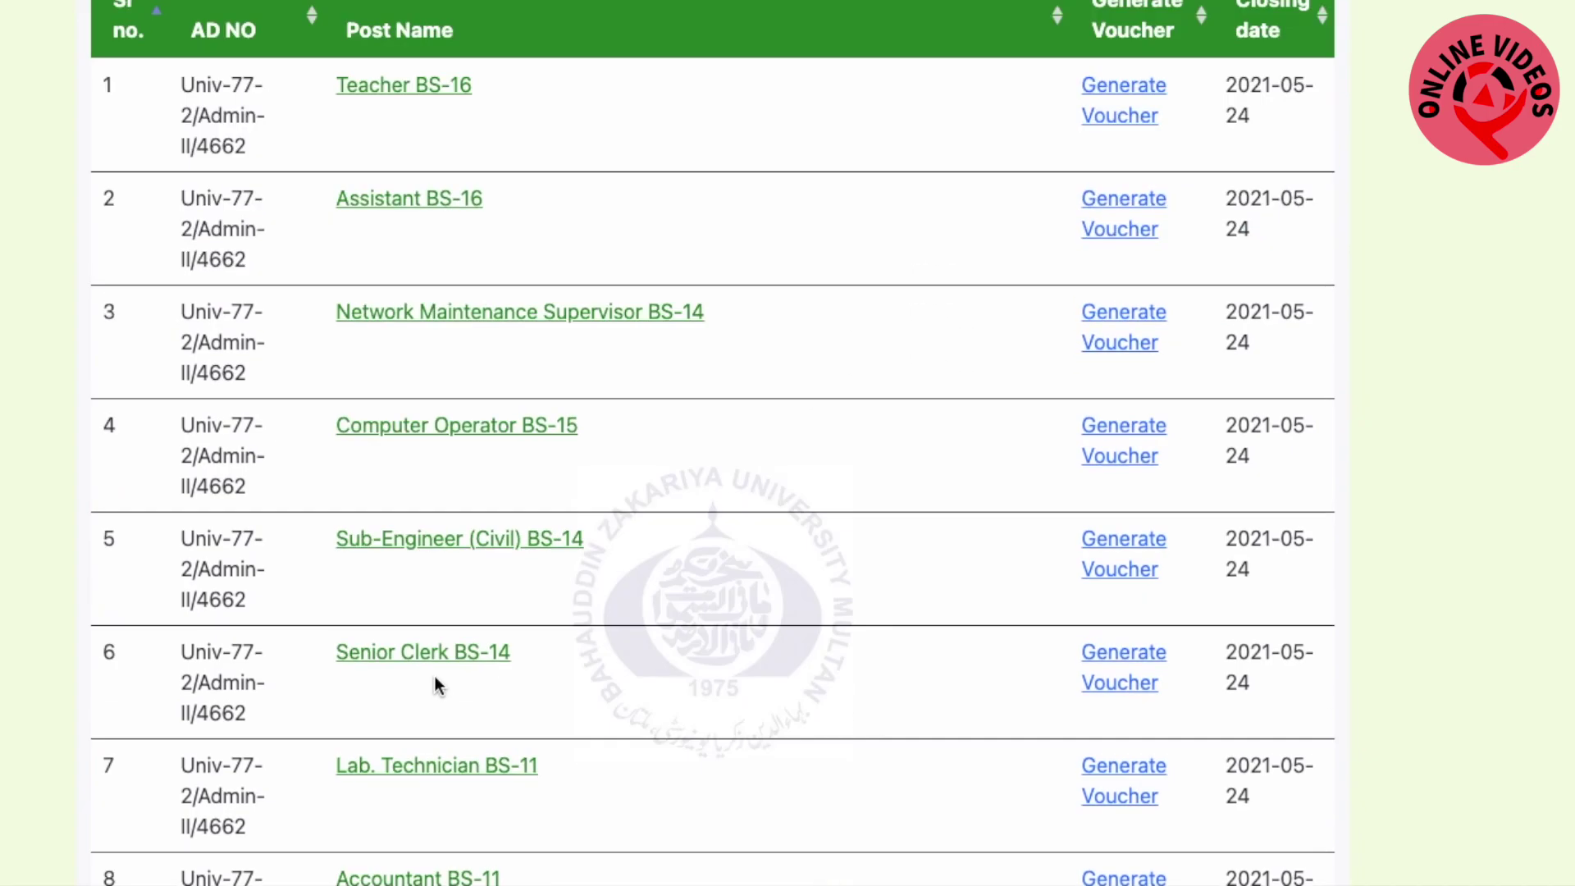
{"action": "scroll", "coordinate": [546, 452], "scroll_direction": "down", "scroll_amount": 2}
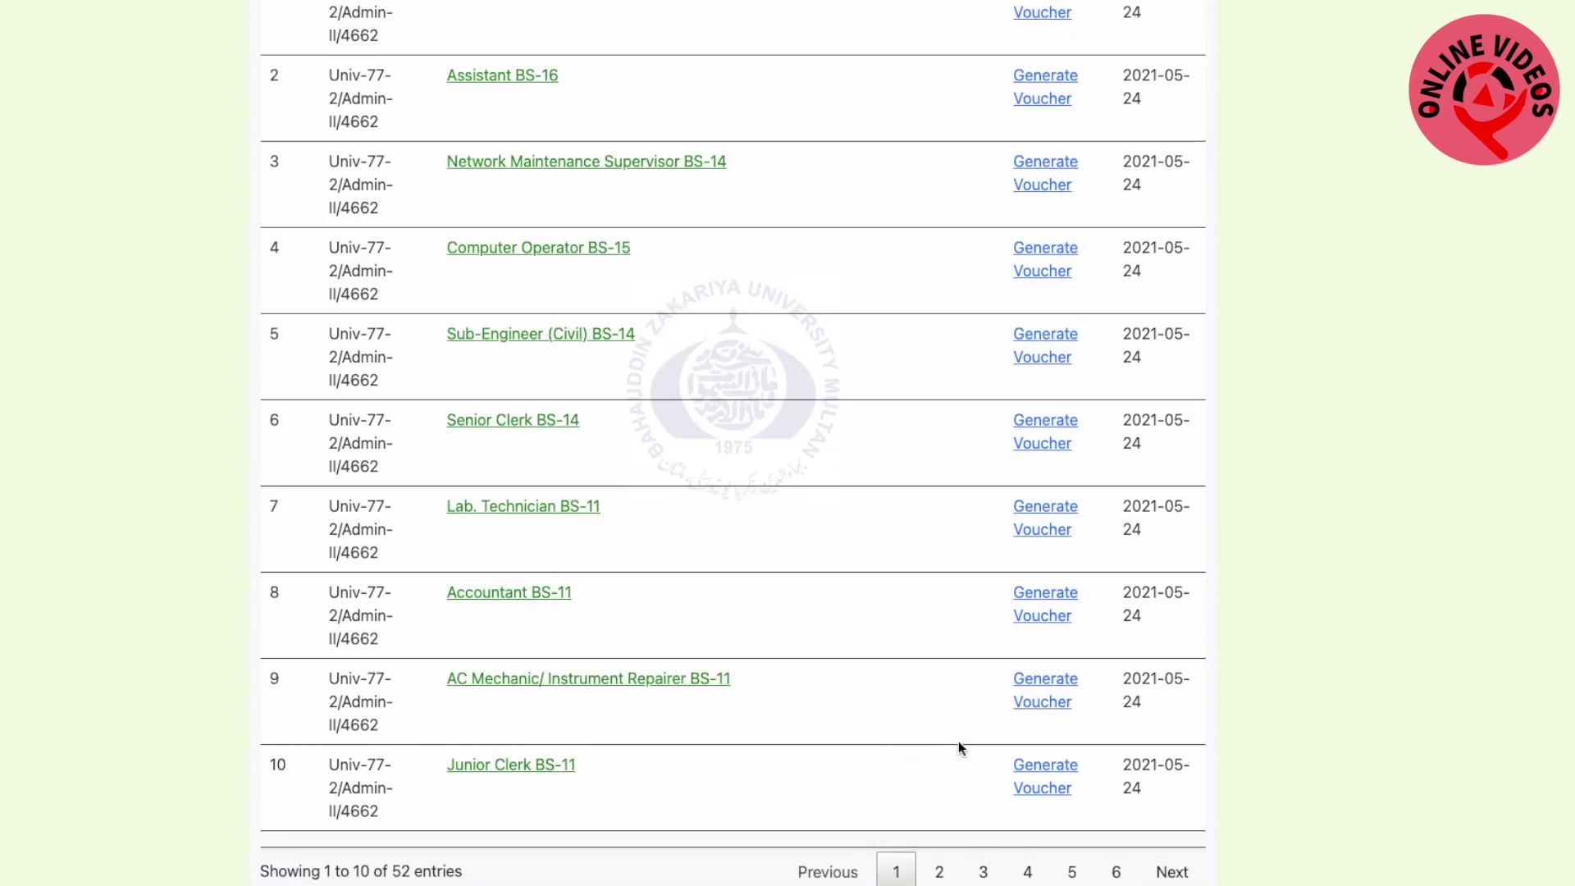
Generate the Rs 500 Junior Clerk BS-11 fee challan, save it as a PDF in Downloads, and go back
{"action": "left_click", "coordinate": [1039, 773]}
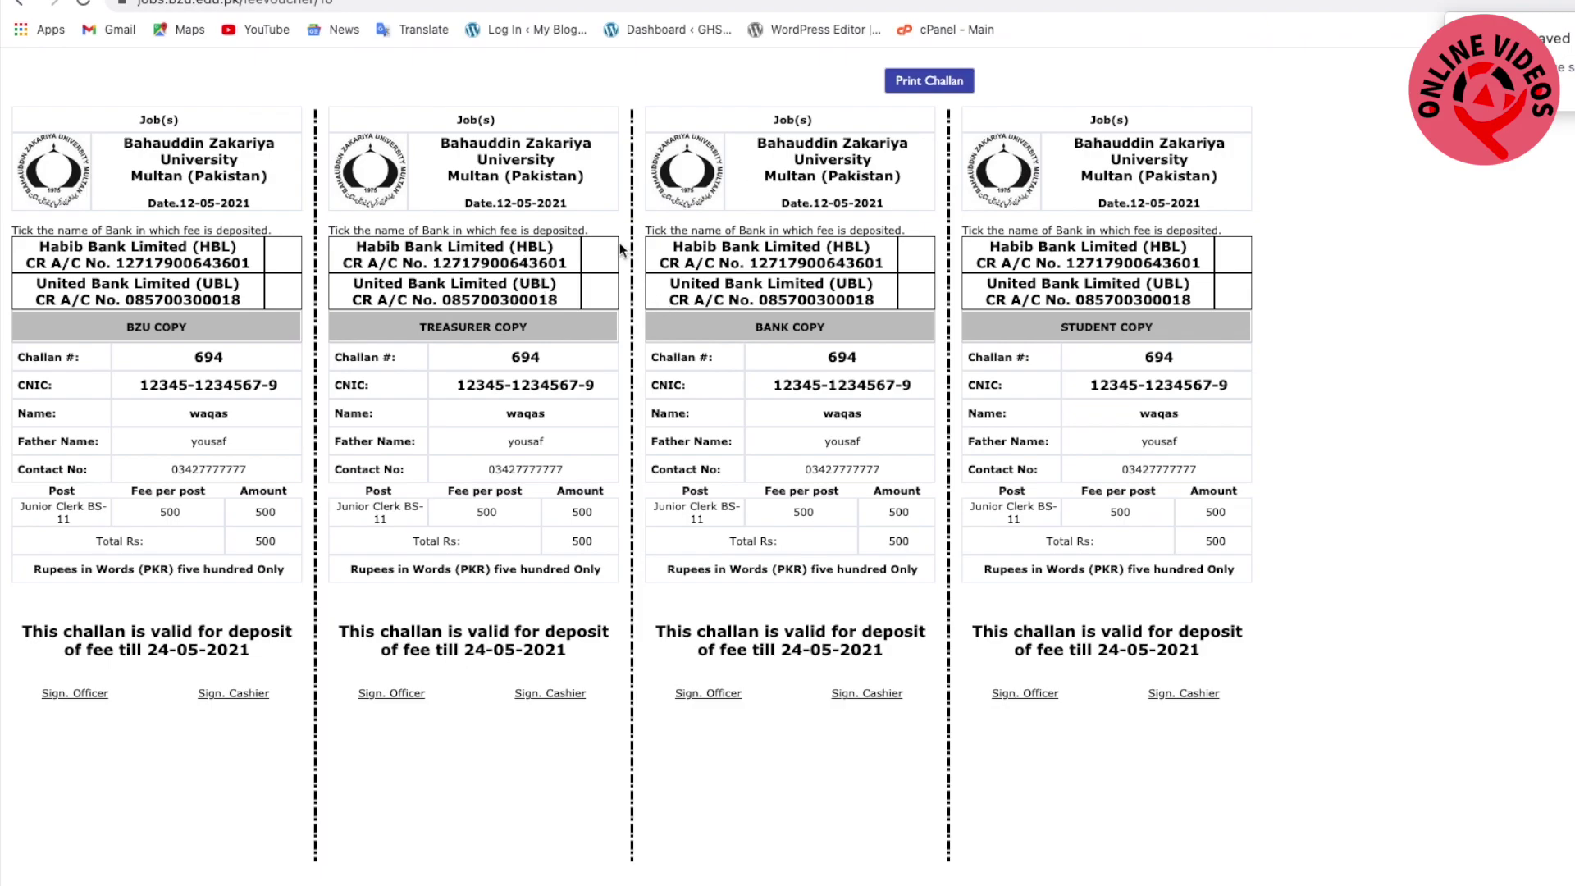
{"action": "left_click", "coordinate": [917, 82]}
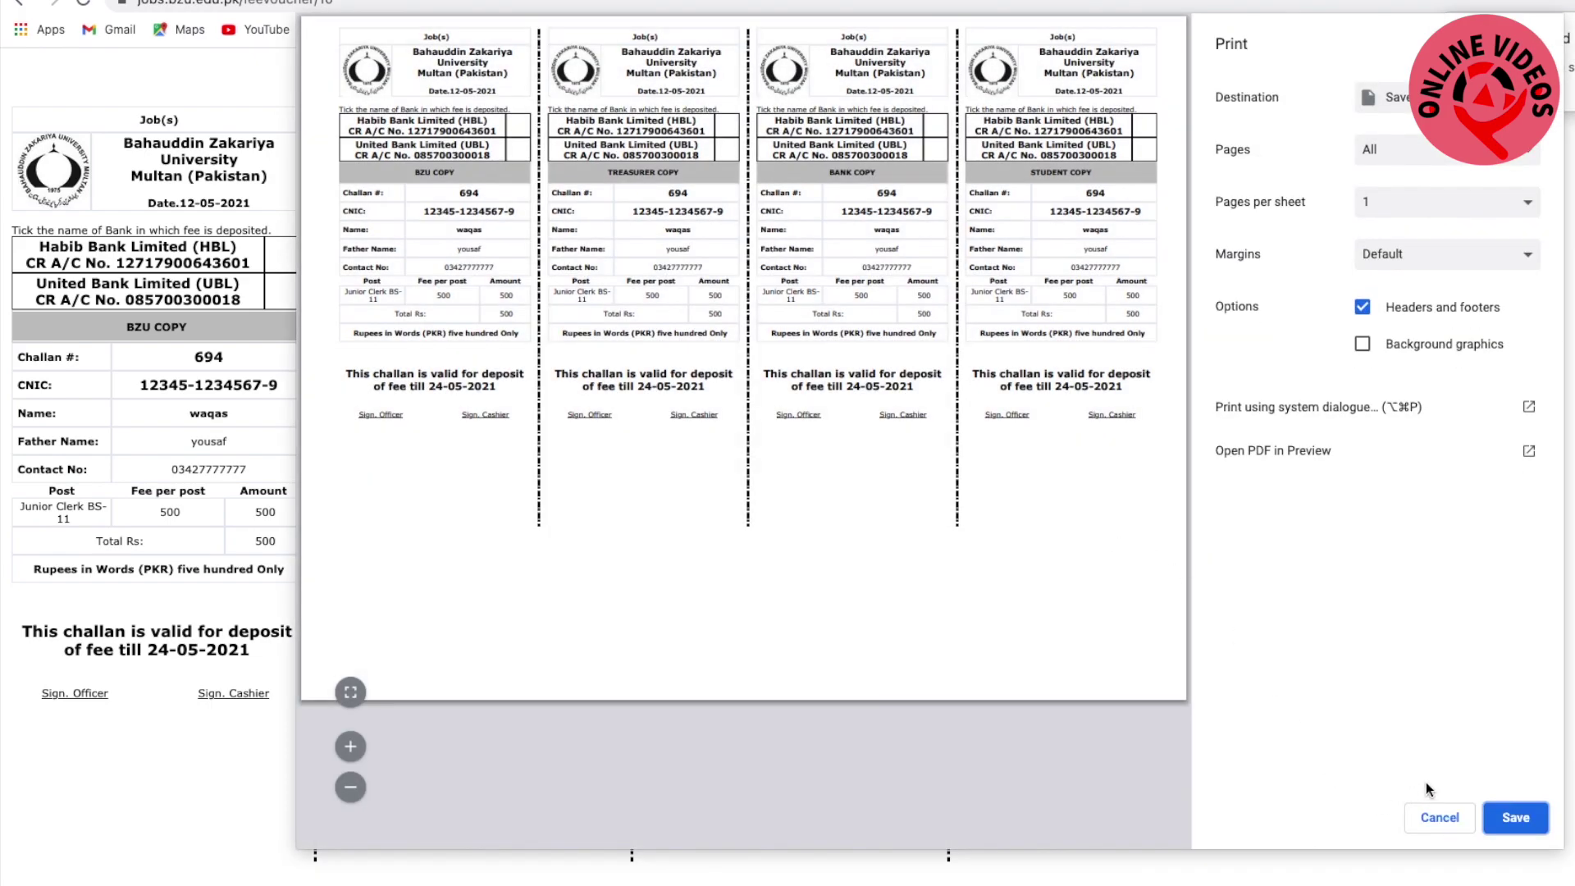
{"action": "left_click", "coordinate": [1516, 819]}
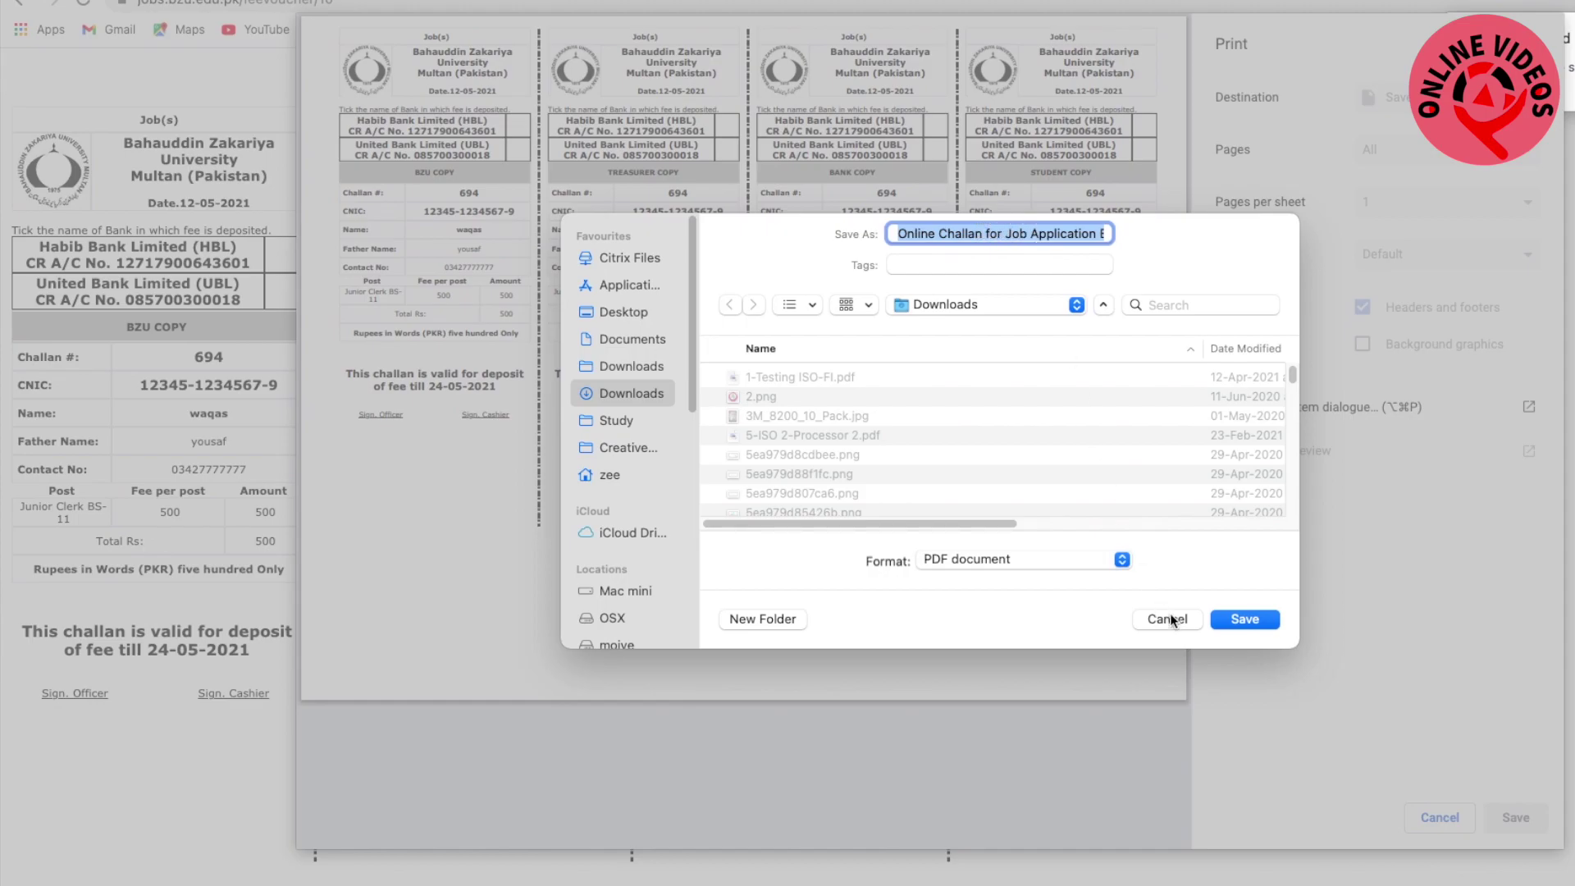
{"action": "left_click", "coordinate": [1244, 619]}
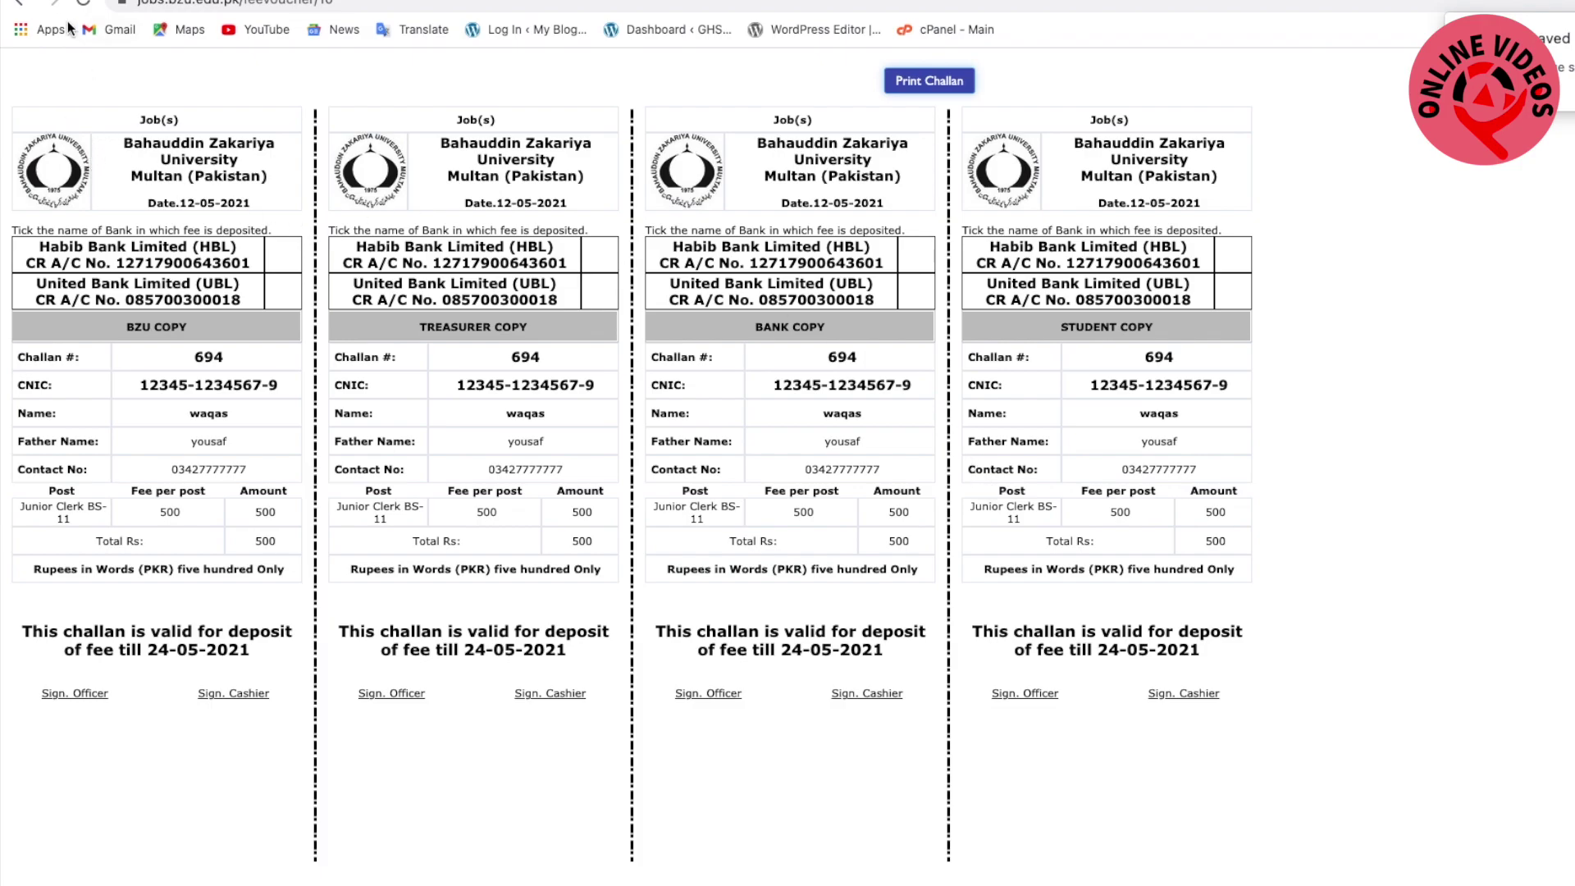
{"action": "left_click", "coordinate": [19, 5]}
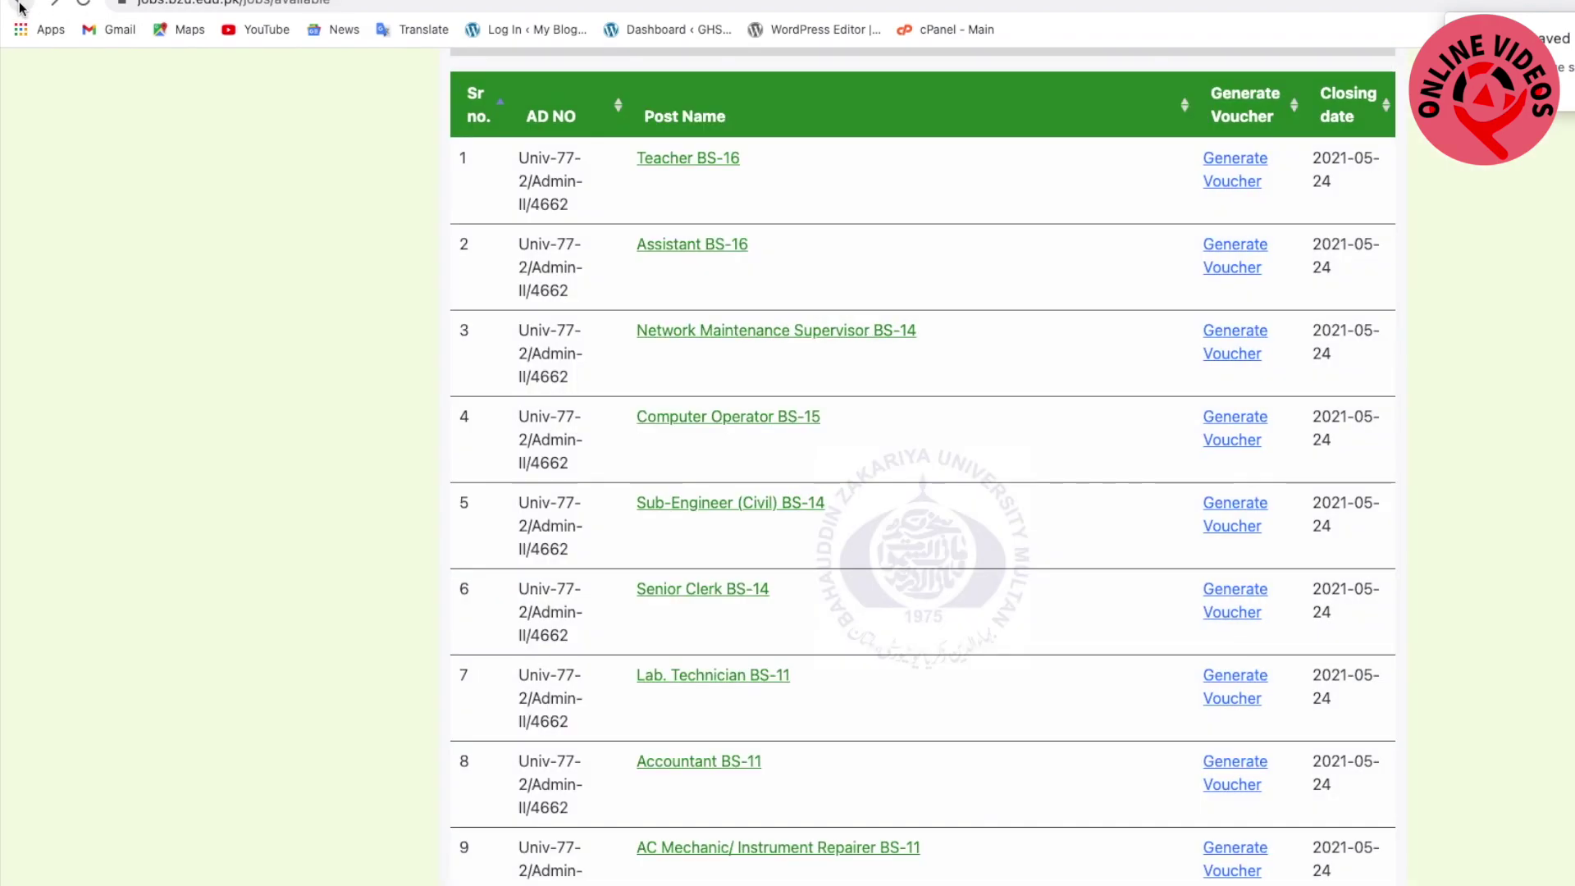
Open the Junior Clerk BS-11 post and apply so it shows Already Applied with Add Challan
{"action": "scroll", "coordinate": [652, 433], "scroll_direction": "up", "scroll_amount": 5}
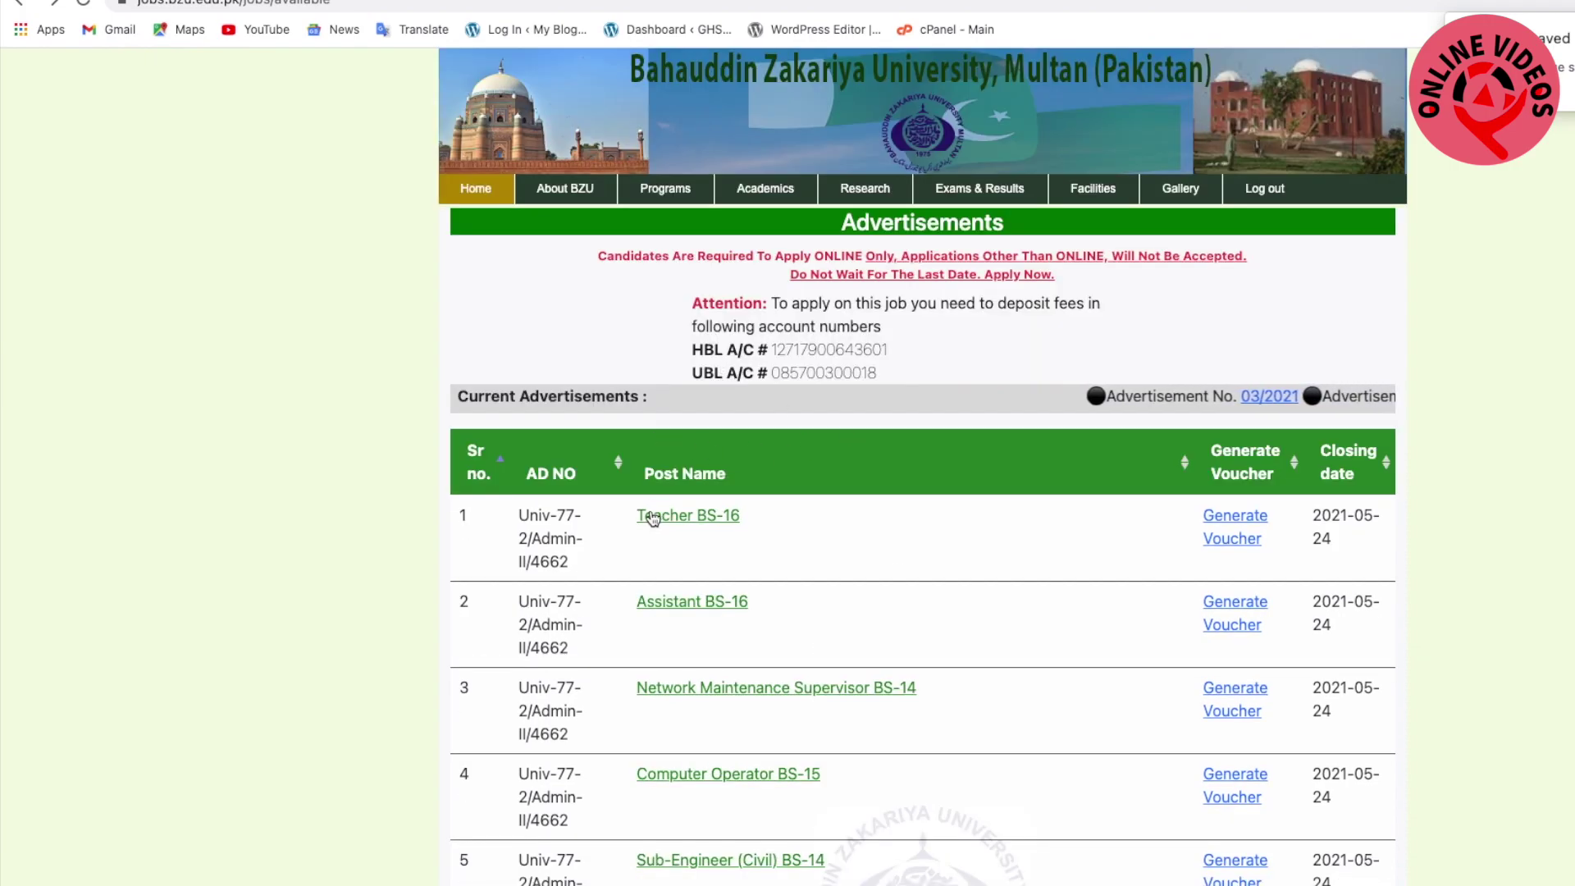
{"action": "scroll", "coordinate": [352, 666], "scroll_direction": "down", "scroll_amount": 4}
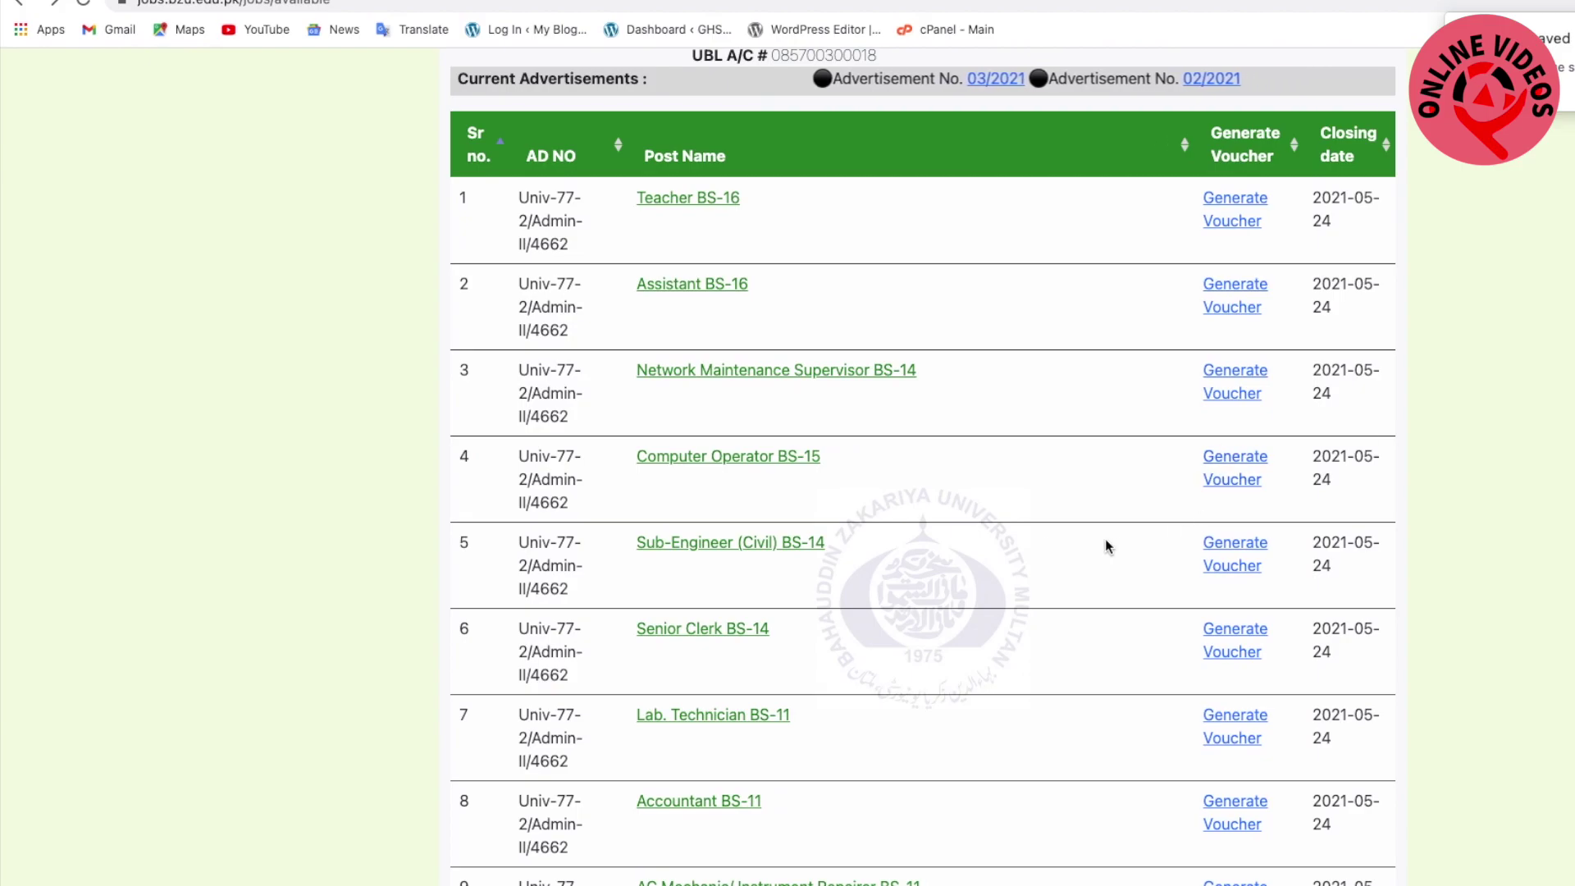
{"action": "scroll", "coordinate": [315, 533], "scroll_direction": "down", "scroll_amount": 1}
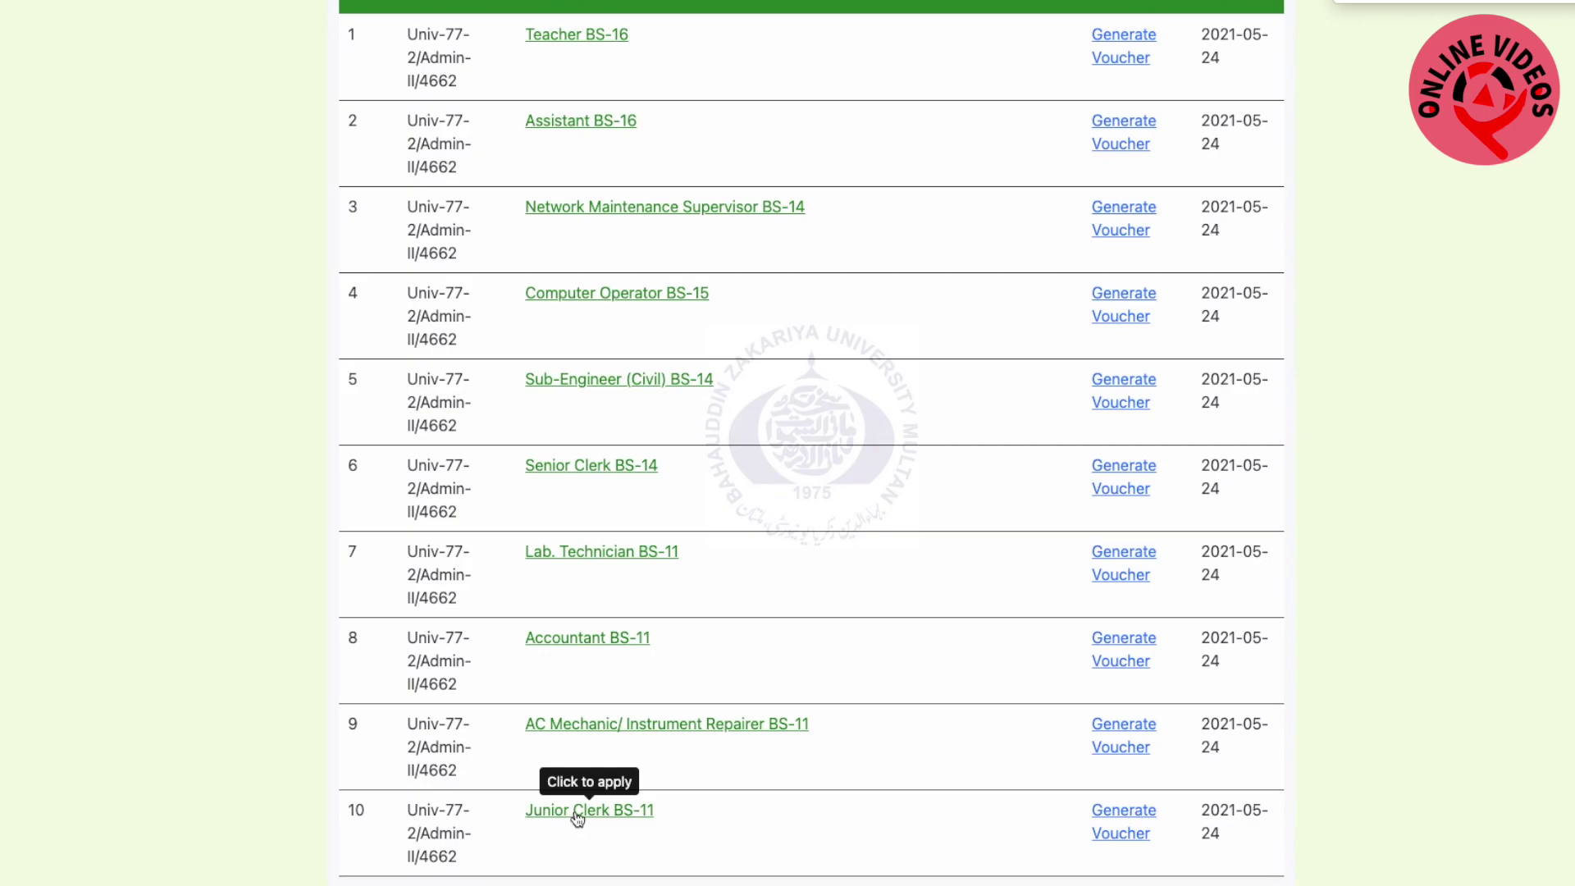
{"action": "left_click", "coordinate": [577, 812]}
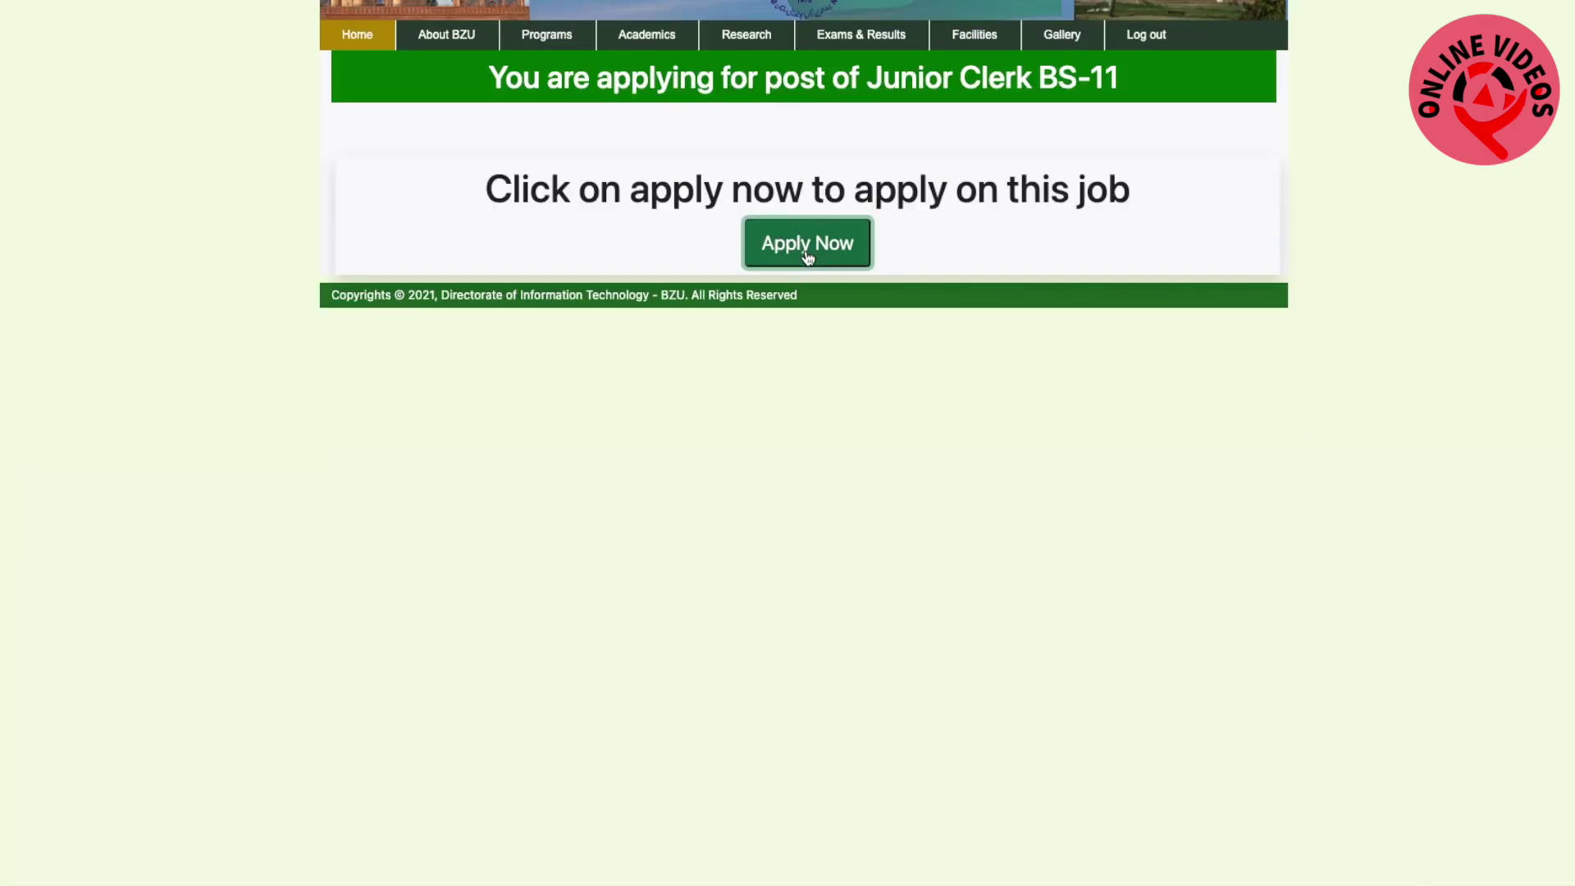
{"action": "left_click", "coordinate": [808, 257]}
{"action": "scroll", "coordinate": [988, 788], "scroll_direction": "down", "scroll_amount": 3}
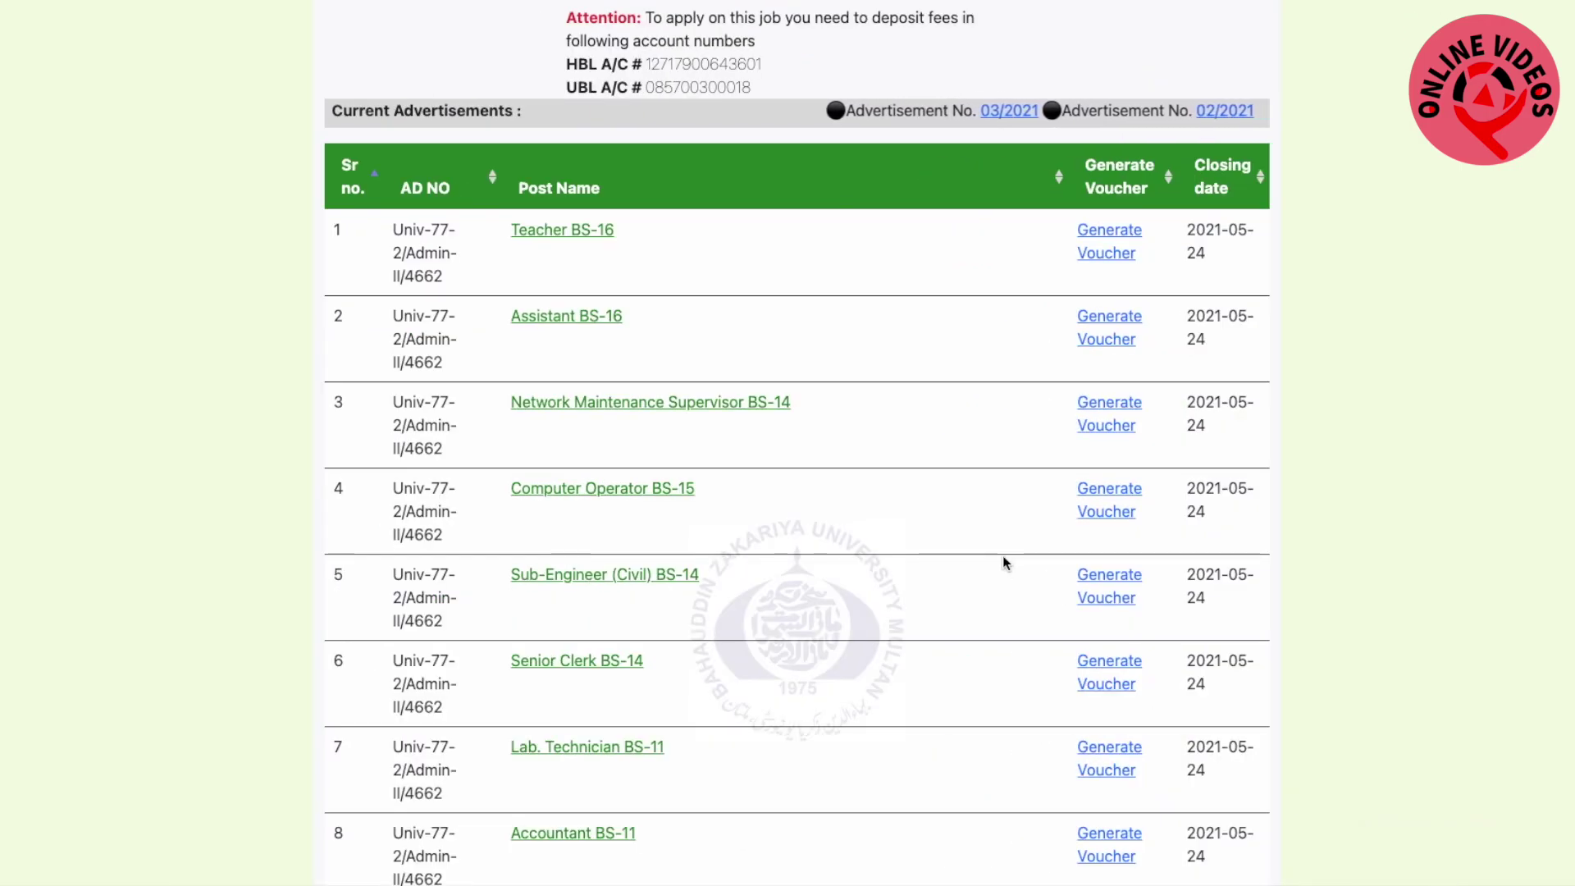
{"action": "scroll", "coordinate": [859, 613], "scroll_direction": "down", "scroll_amount": 3}
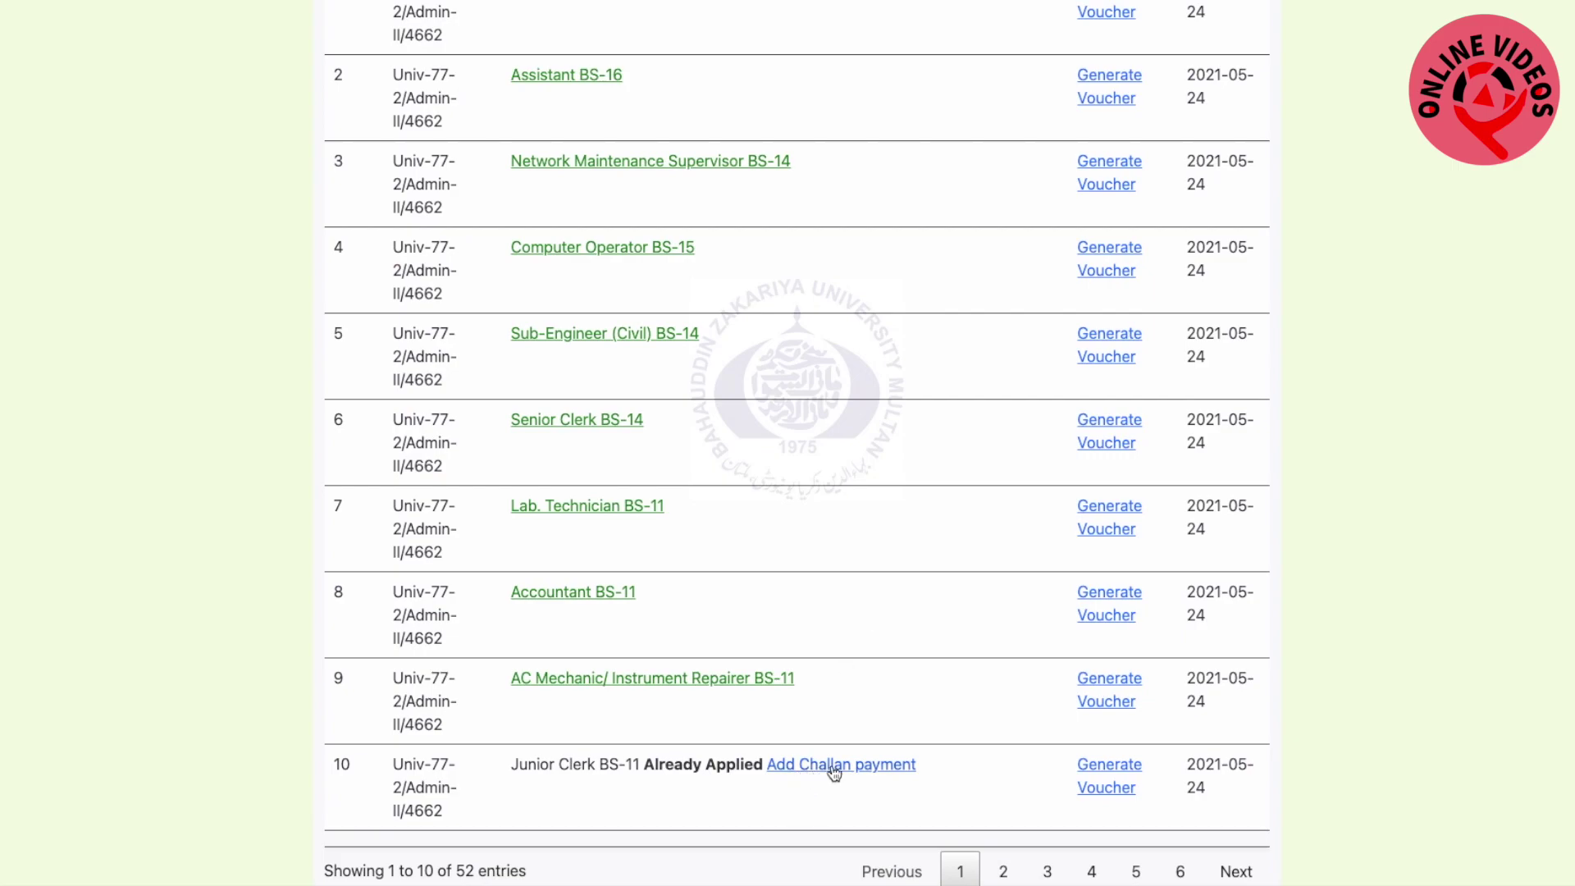
Enter Junior Clerk BS-11 challan payment: United Bank Limited - BZU branch, challan number, 11/05/2021, amount 500
{"action": "left_click", "coordinate": [834, 772]}
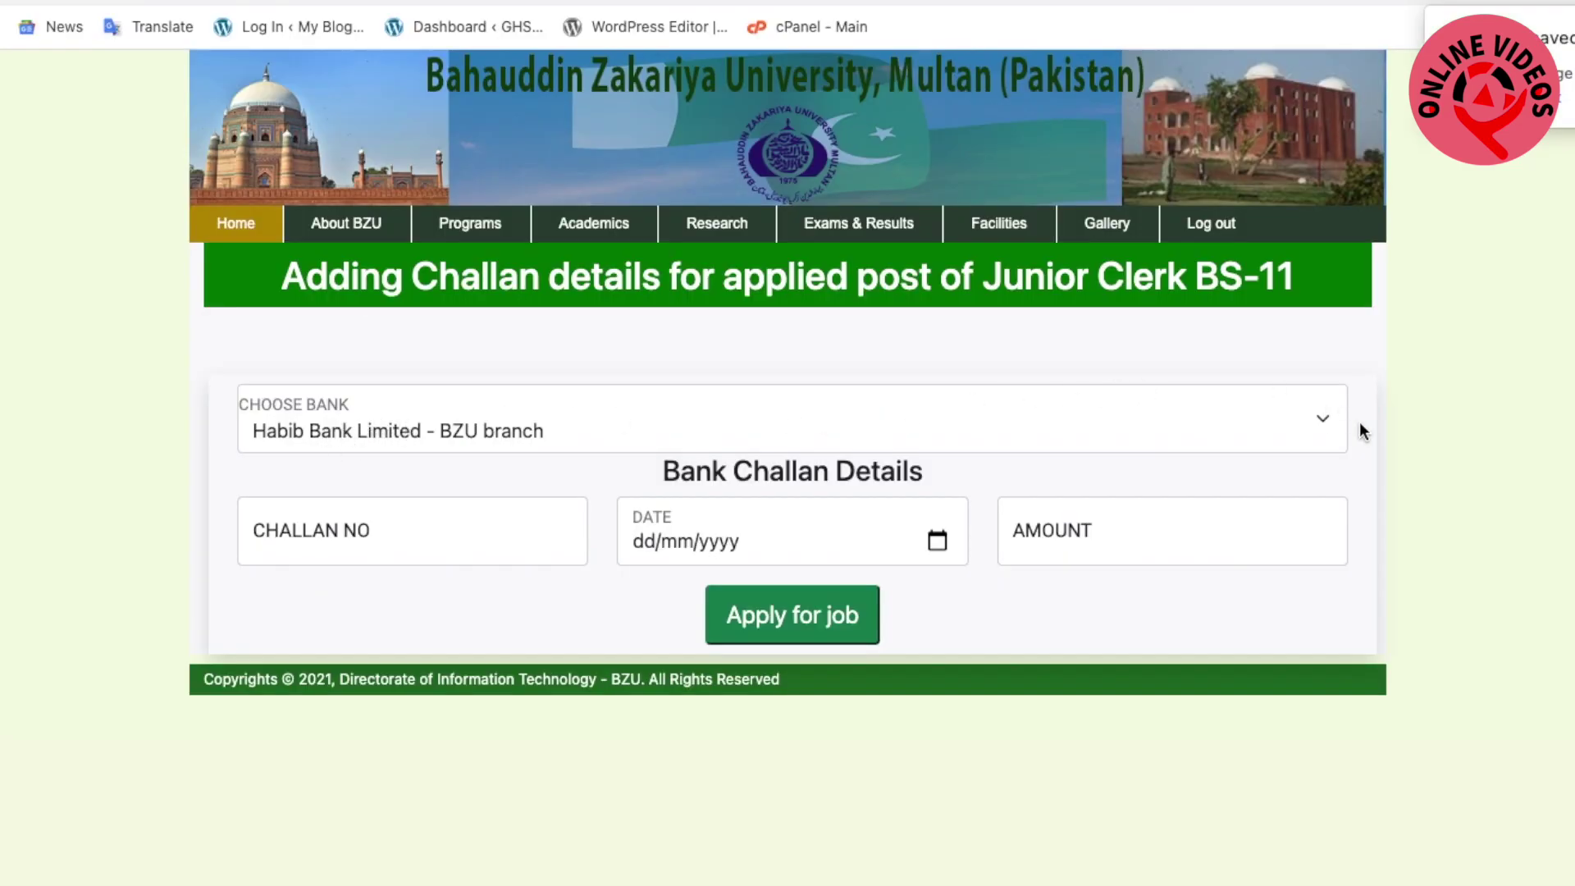
{"action": "left_click", "coordinate": [1315, 425]}
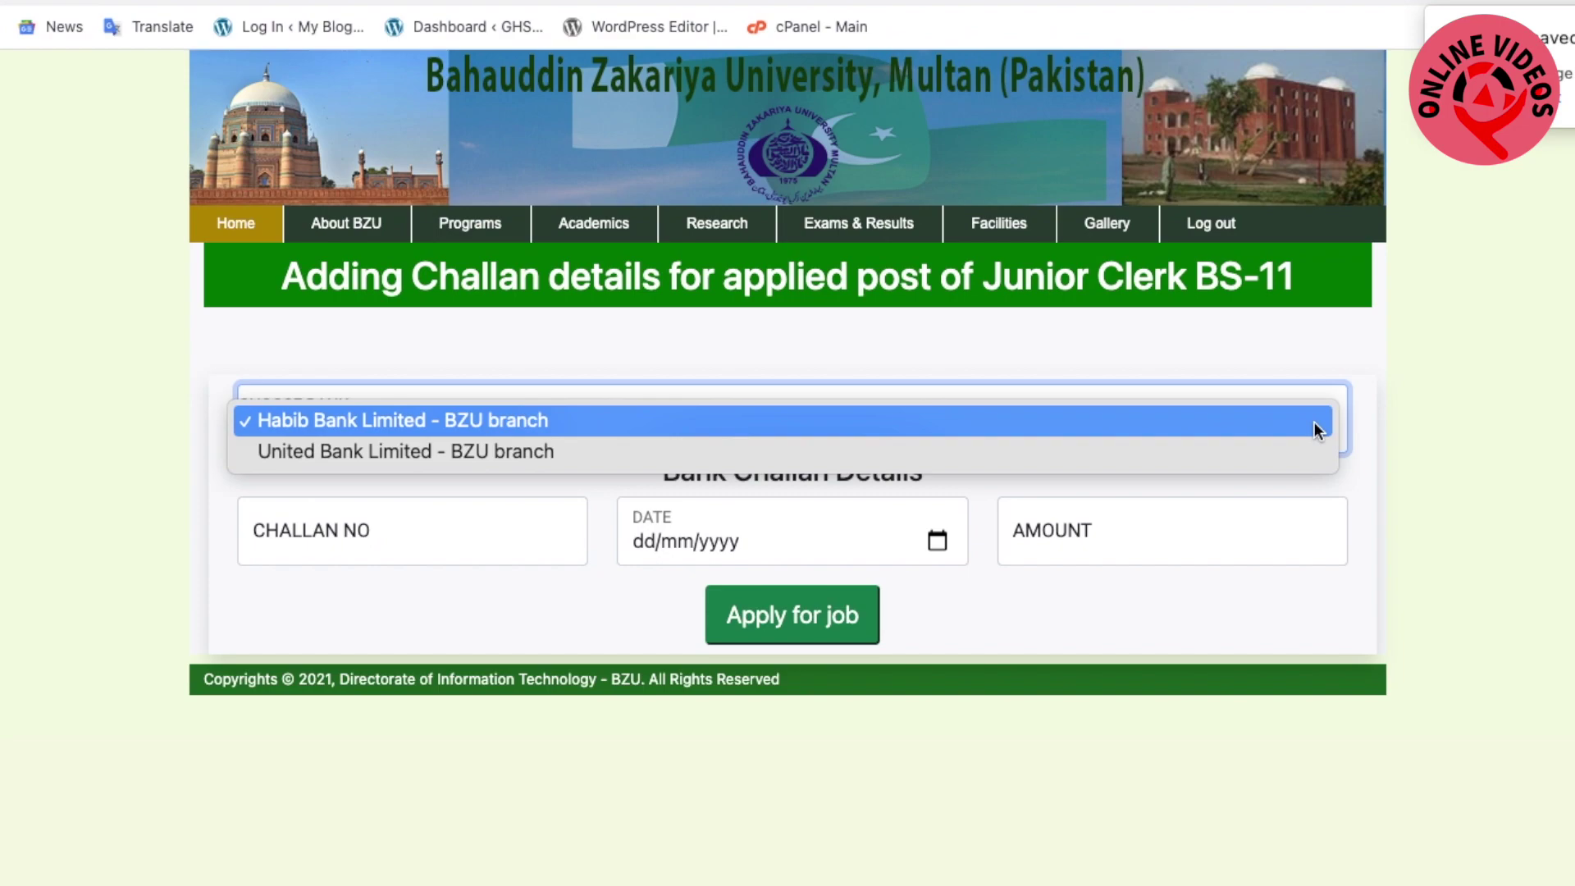
{"action": "left_click", "coordinate": [845, 455]}
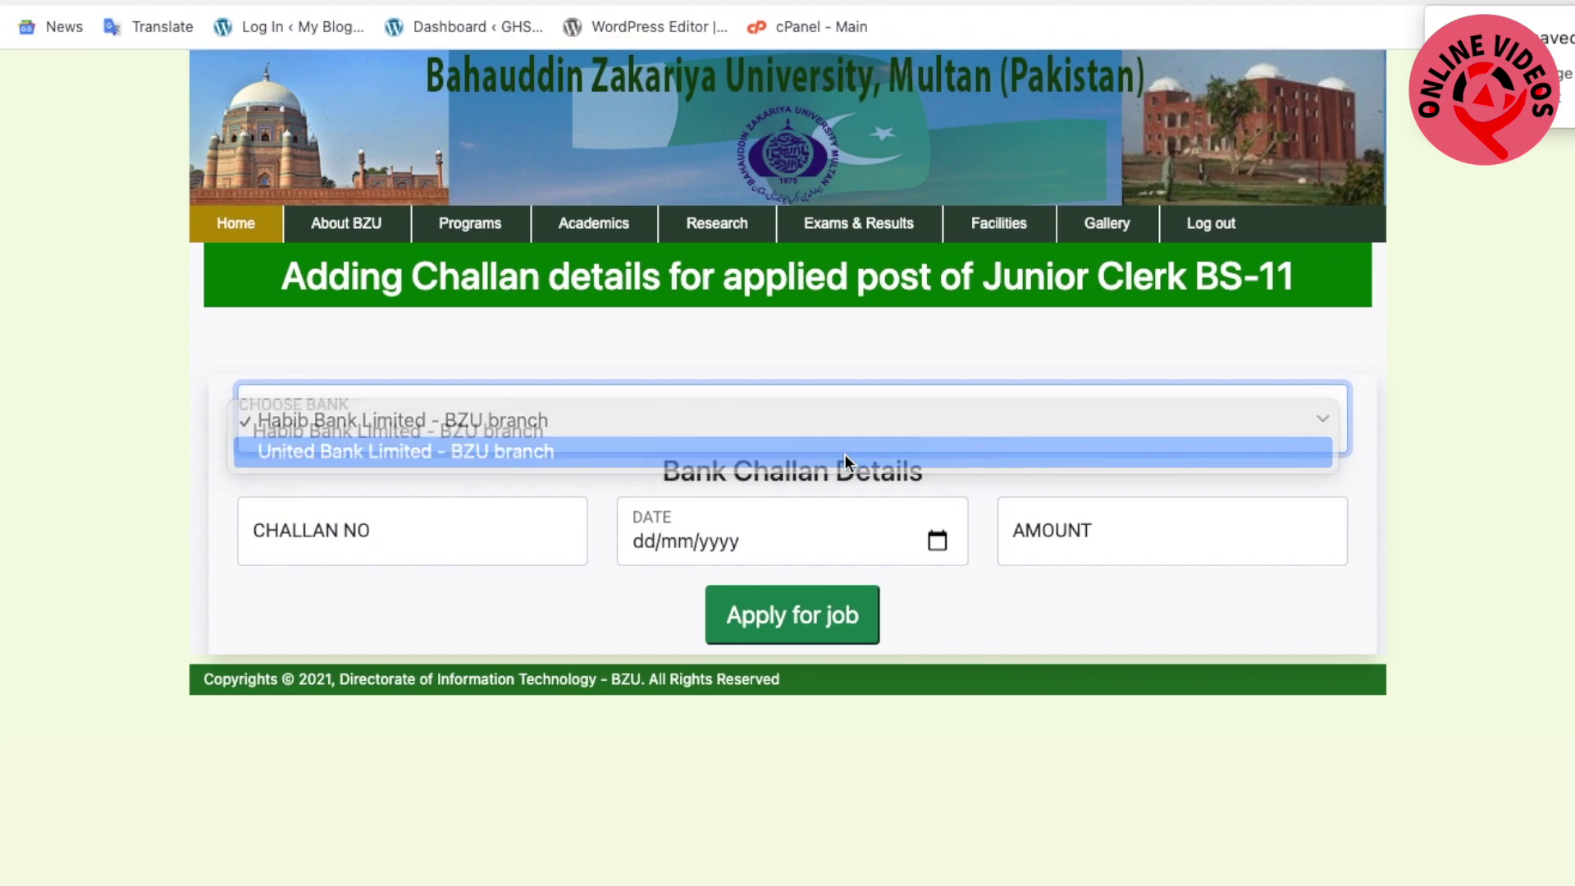
{"action": "left_click", "coordinate": [502, 542]}
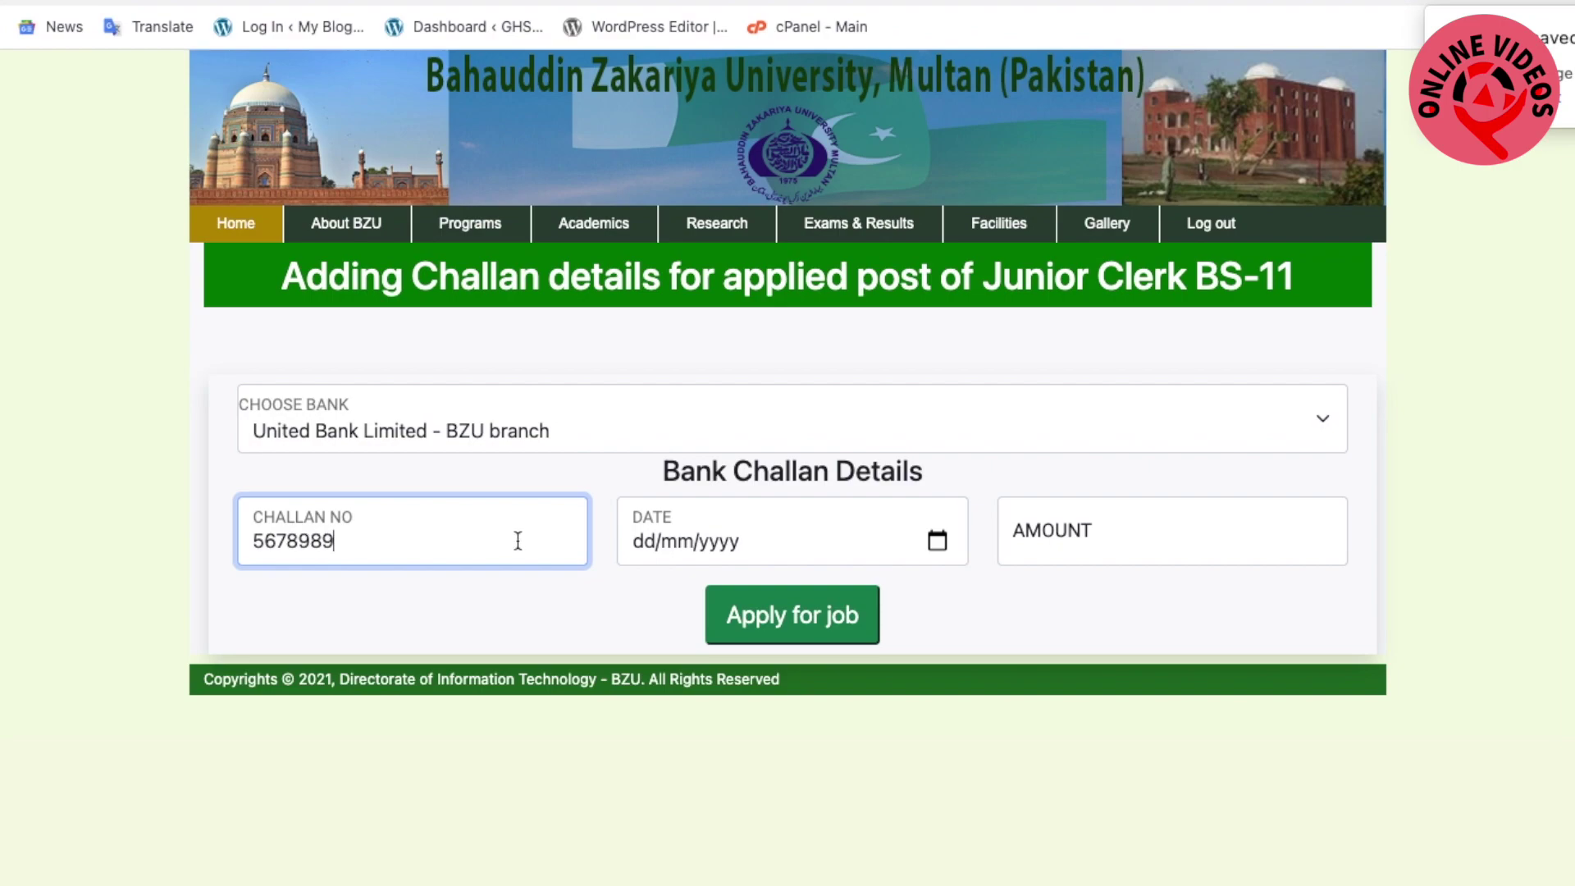
{"action": "left_click", "coordinate": [638, 543]}
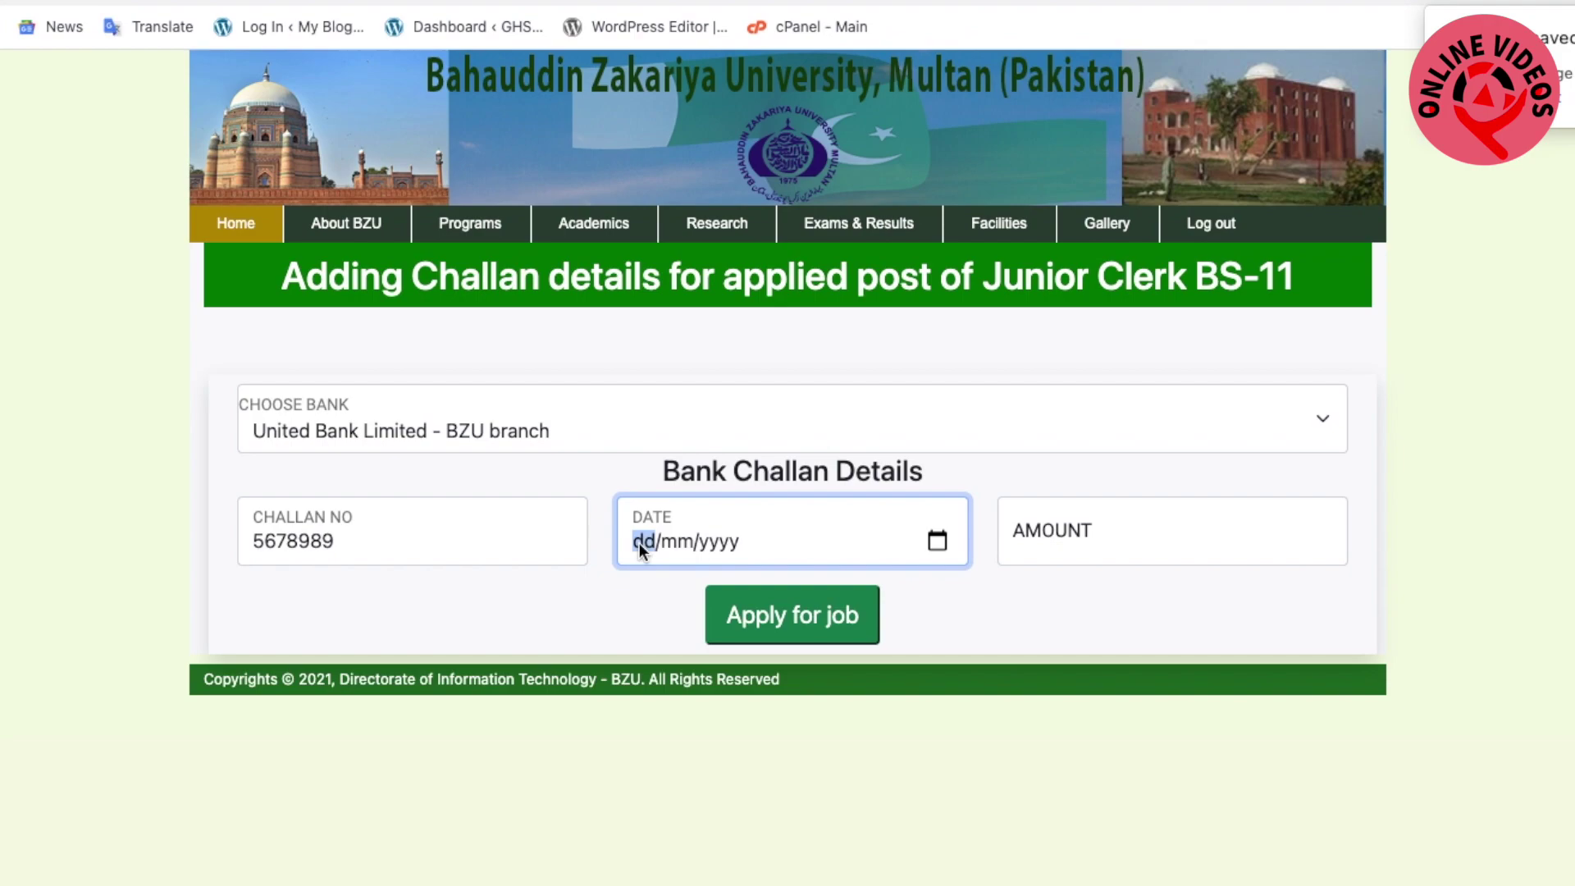
{"action": "type", "text": "11/05/2021"}
{"action": "left_click", "coordinate": [1076, 544]}
{"action": "type", "text": "500"}
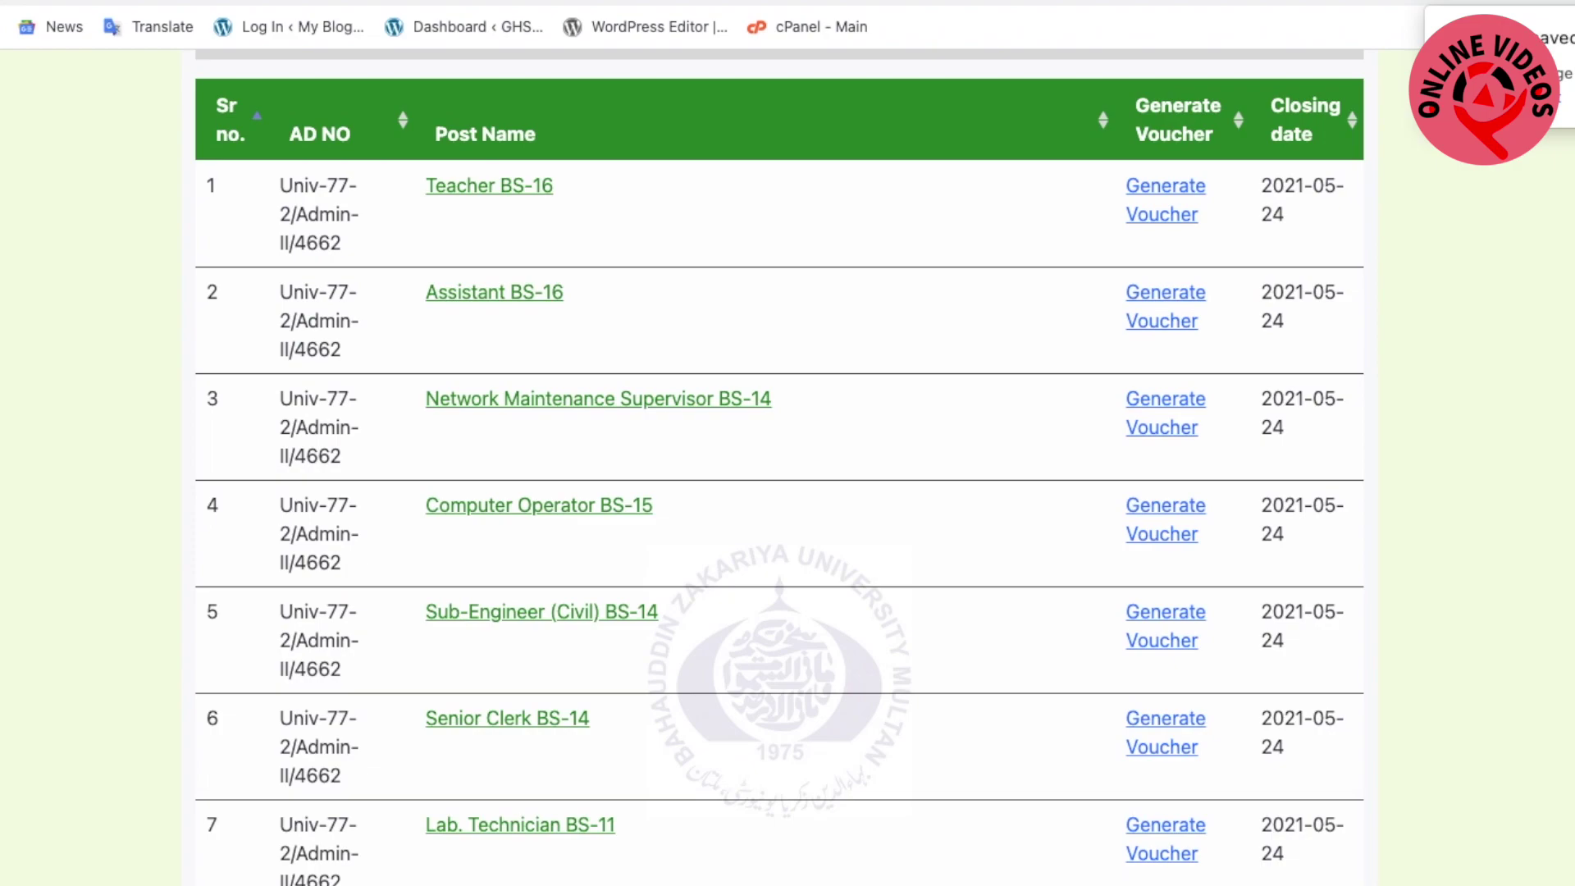
Scroll to row 17 and apply for the Store keeper BS-07 post
{"action": "scroll", "coordinate": [328, 800], "scroll_direction": "down", "scroll_amount": 1}
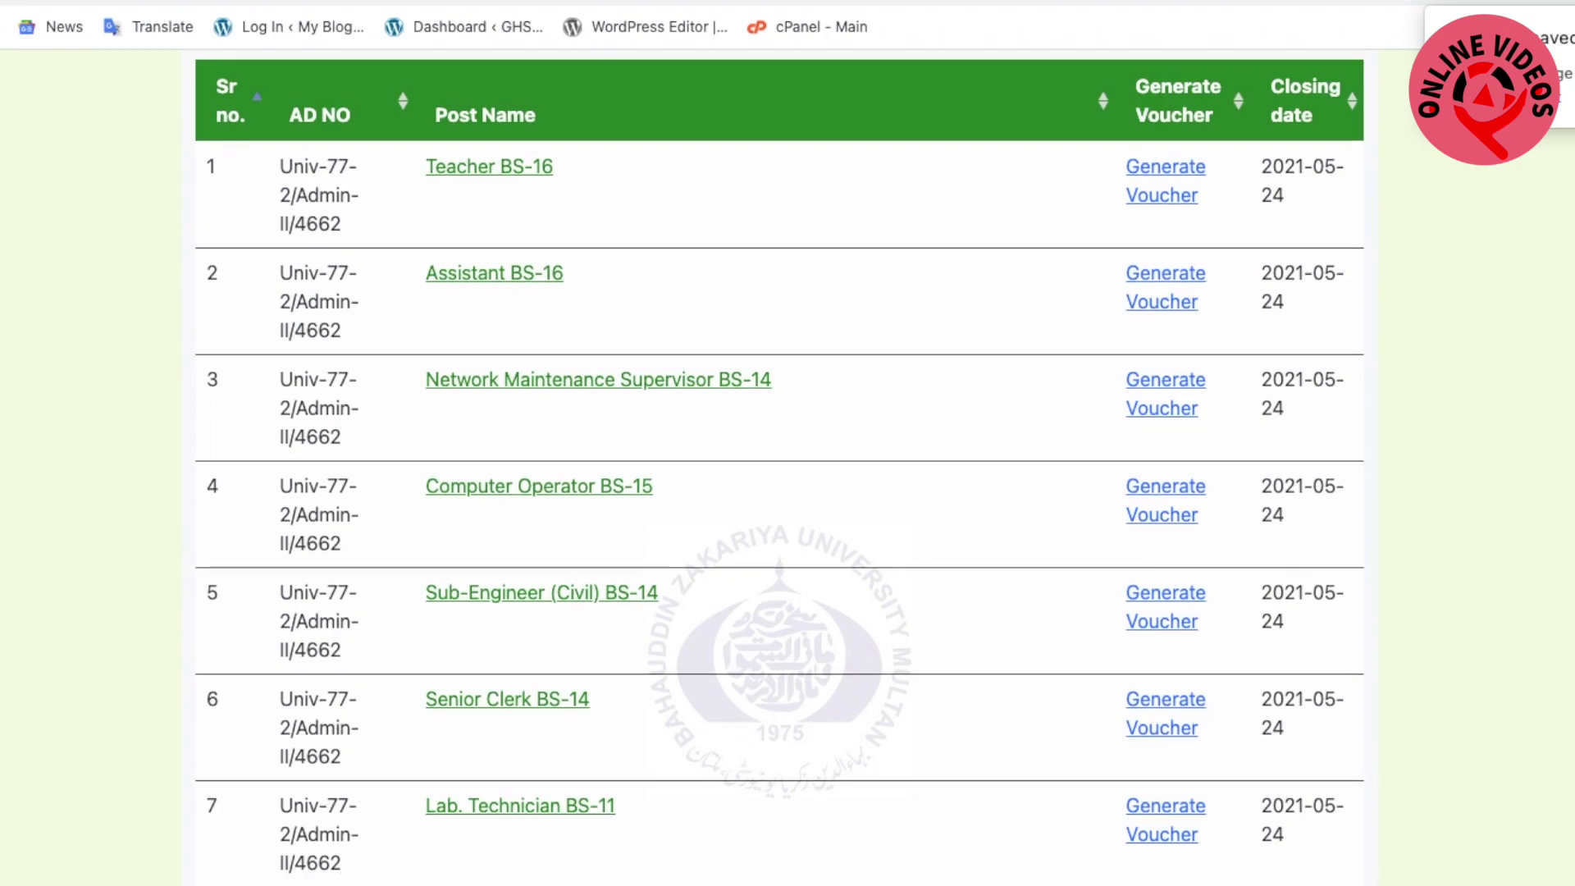
{"action": "scroll", "coordinate": [584, 347], "scroll_direction": "down", "scroll_amount": 10}
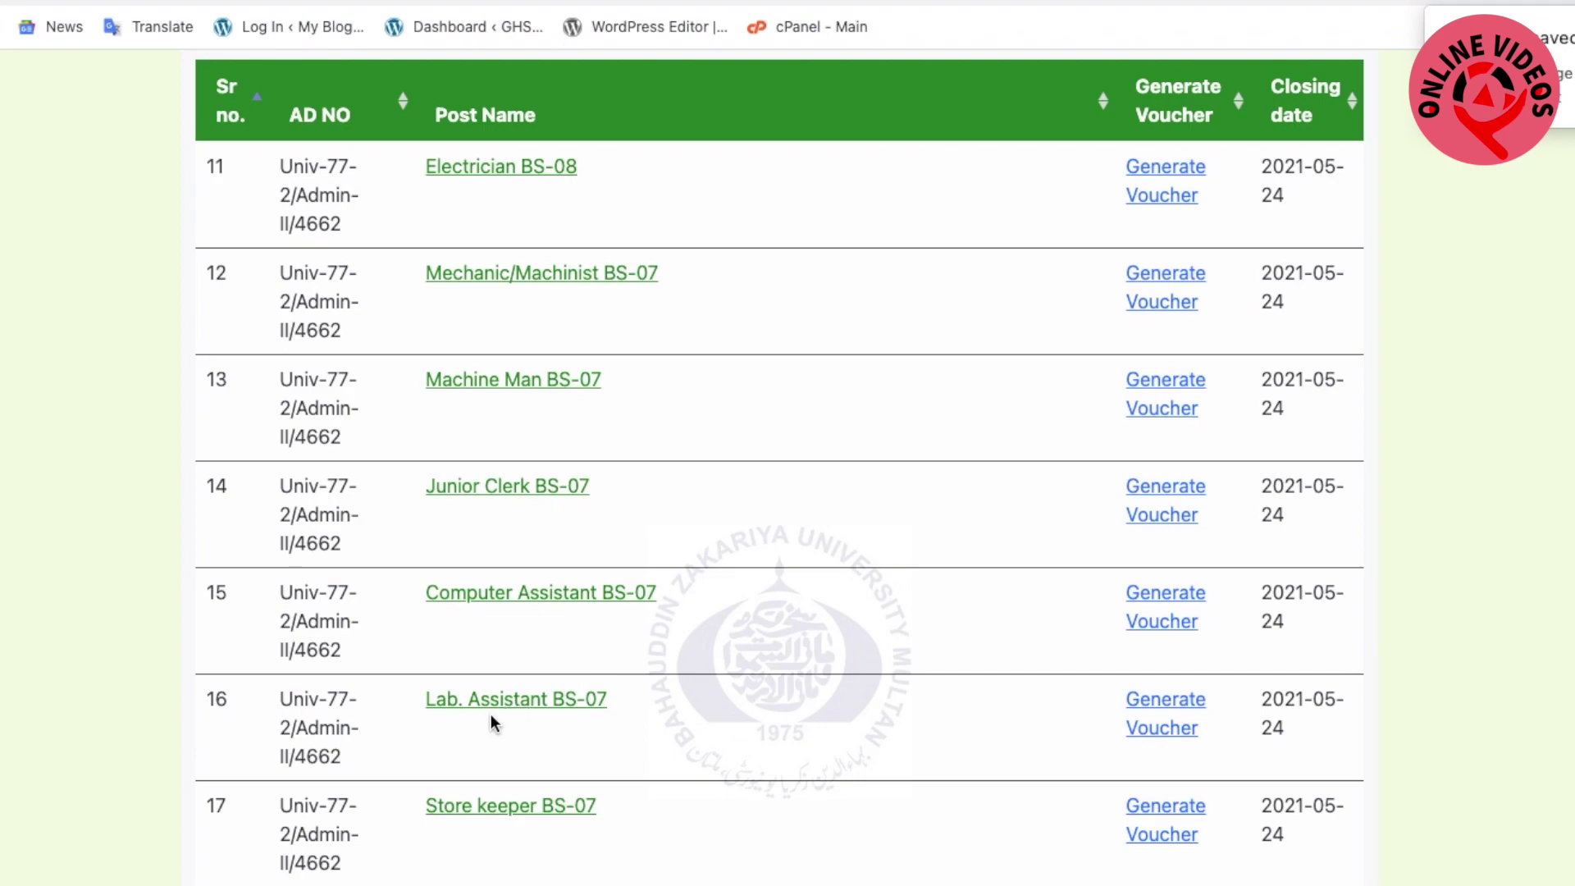
{"action": "left_click", "coordinate": [510, 806]}
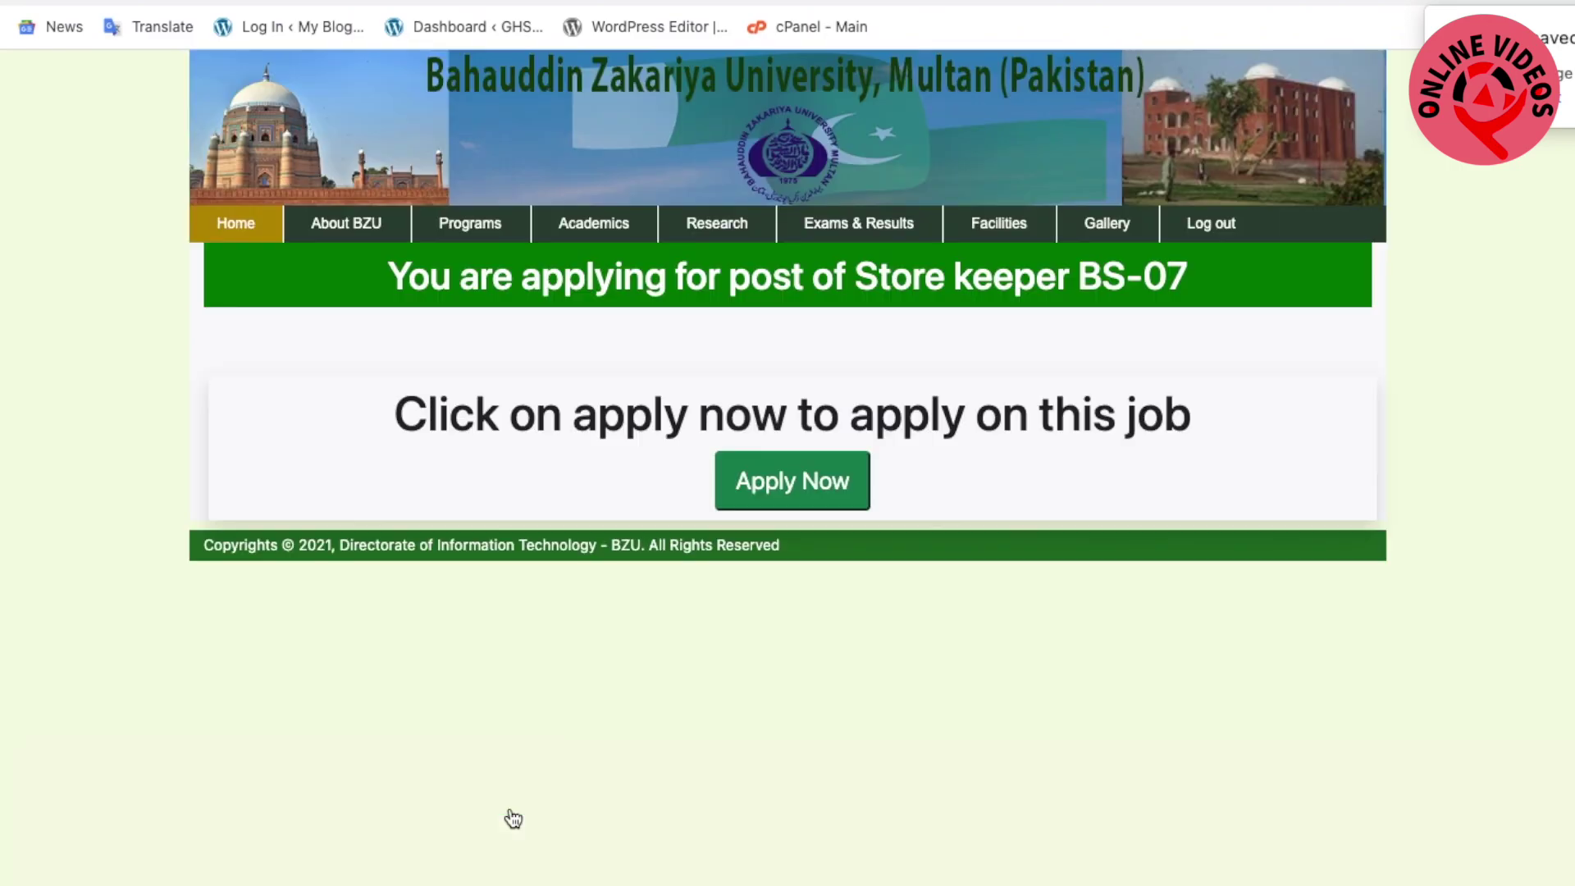
{"action": "left_click", "coordinate": [789, 492]}
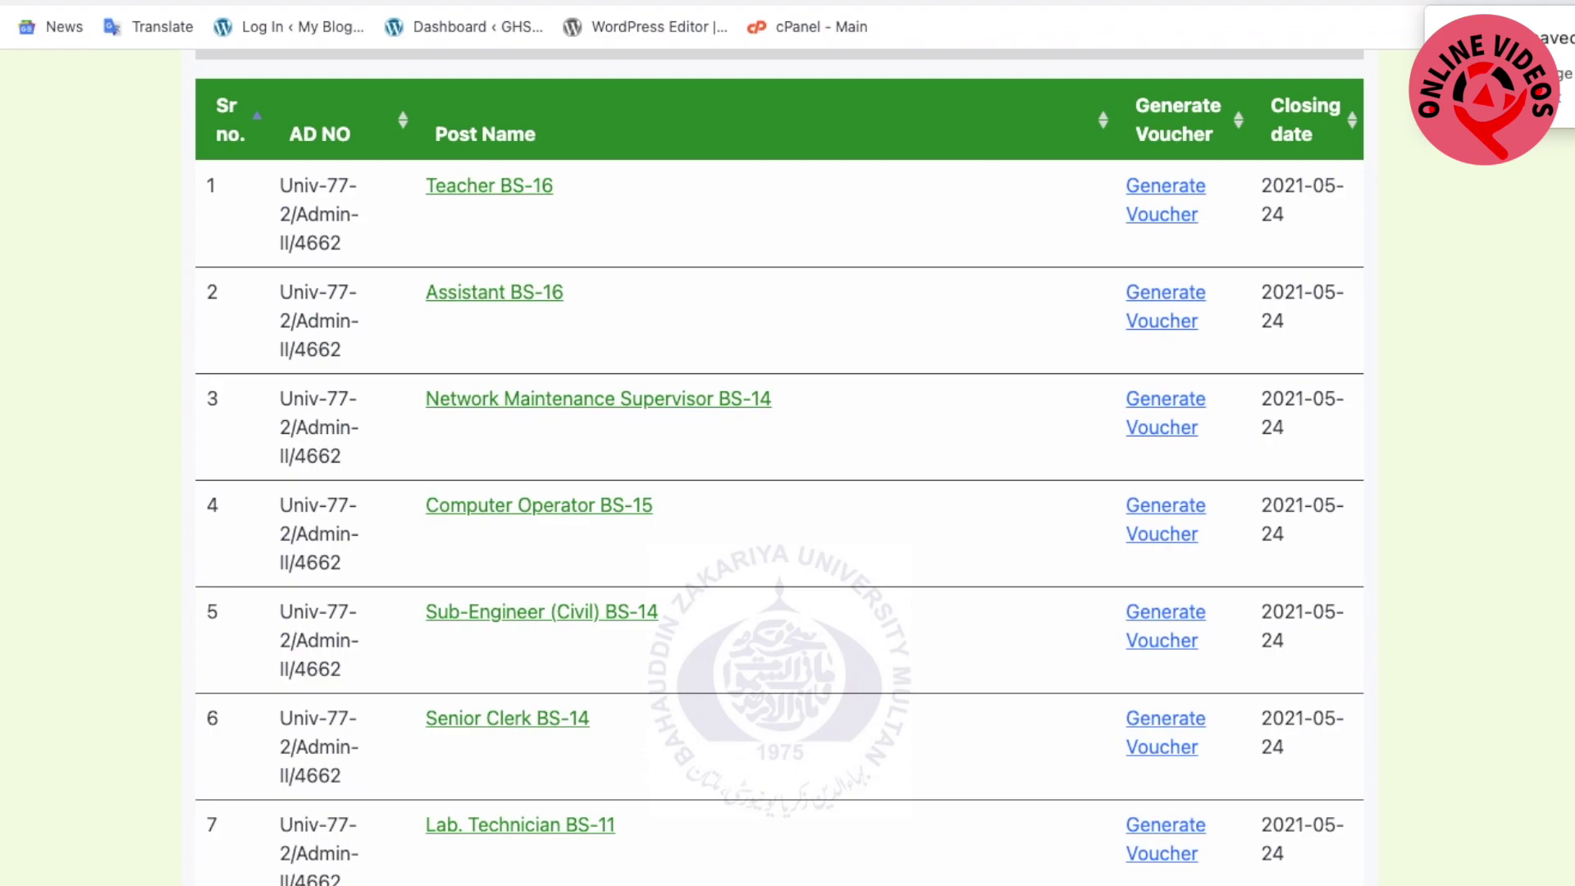
{"action": "scroll", "coordinate": [759, 648], "scroll_direction": "down", "scroll_amount": 1}
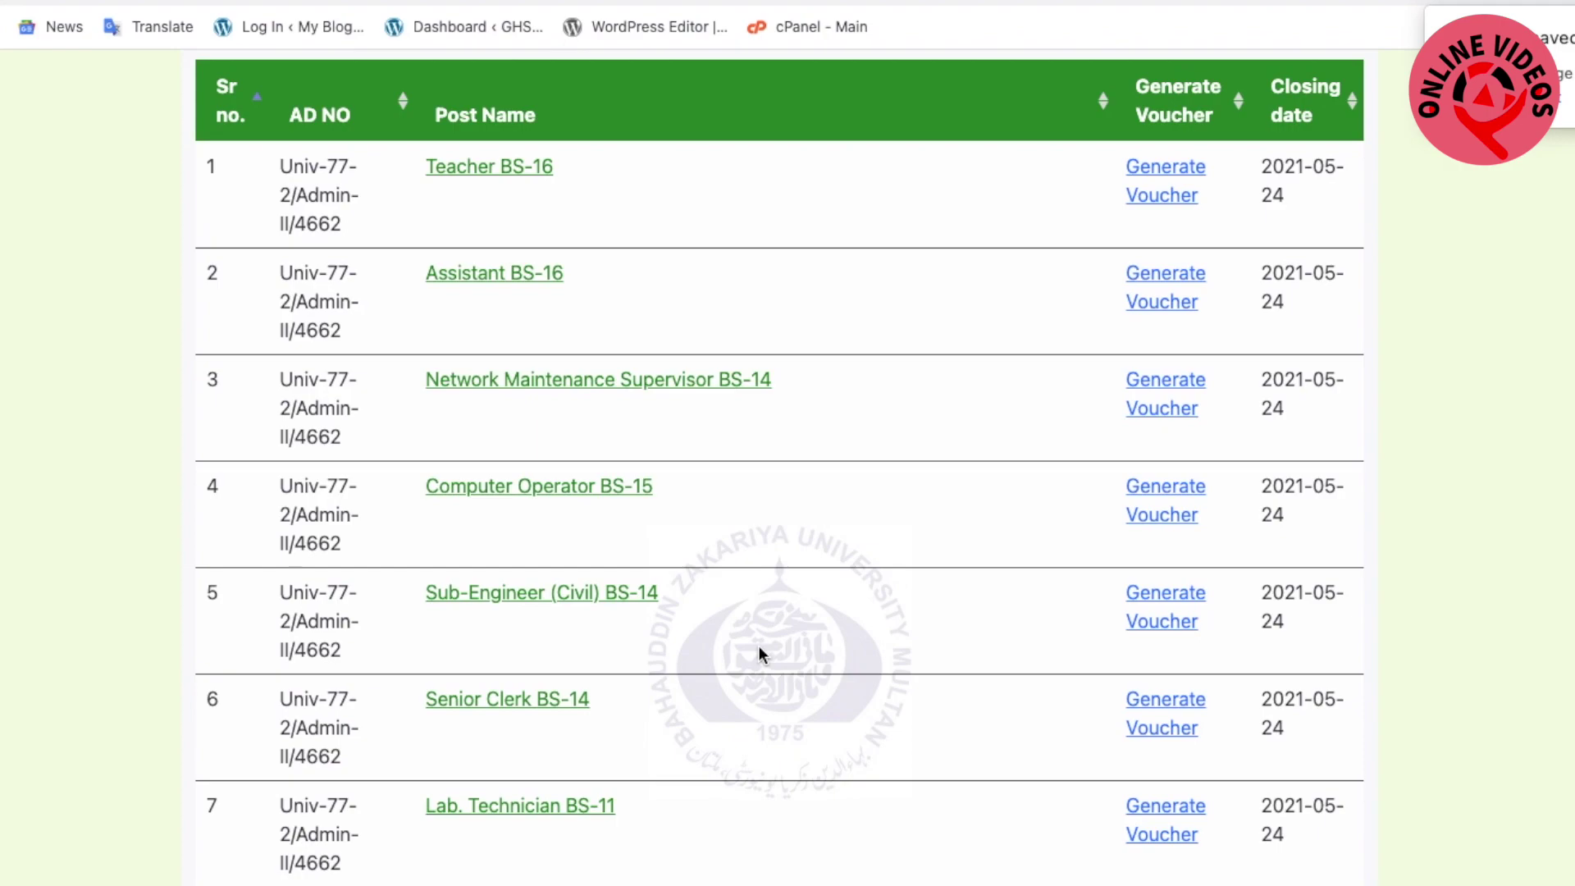